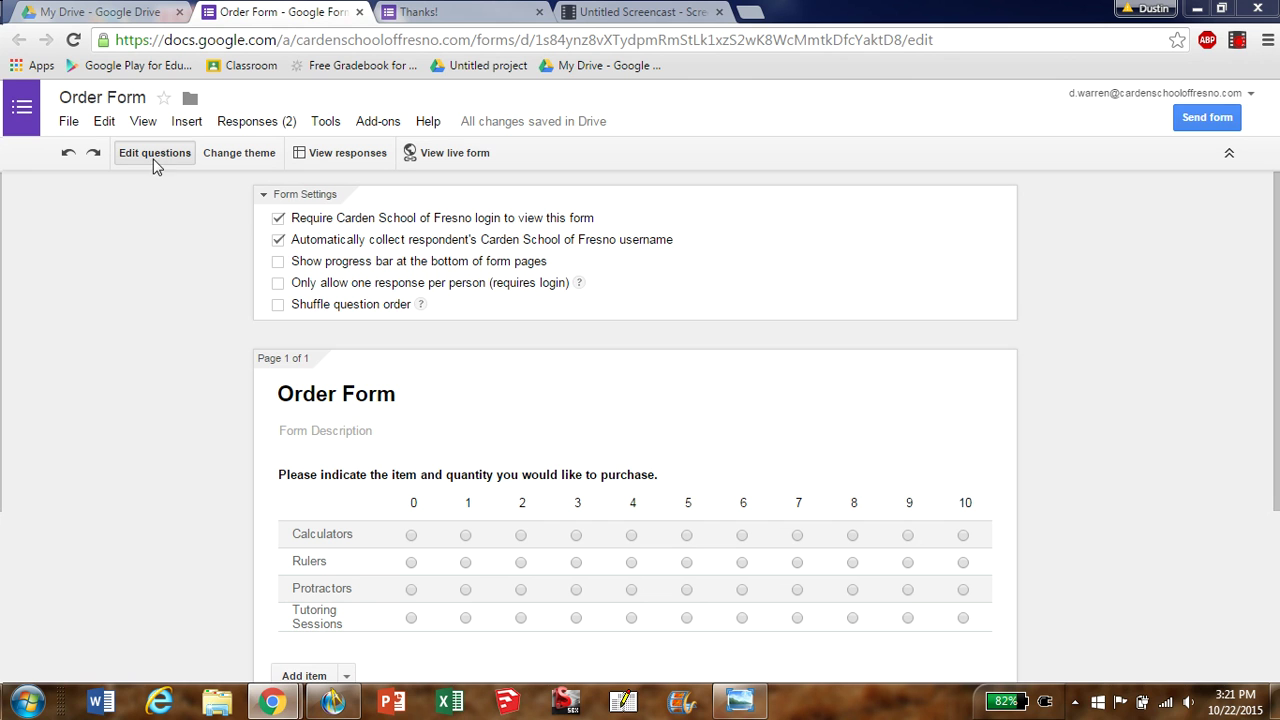
Open the spreadsheet that collects the order form's responses
scroll(229, 274, "down", 1)
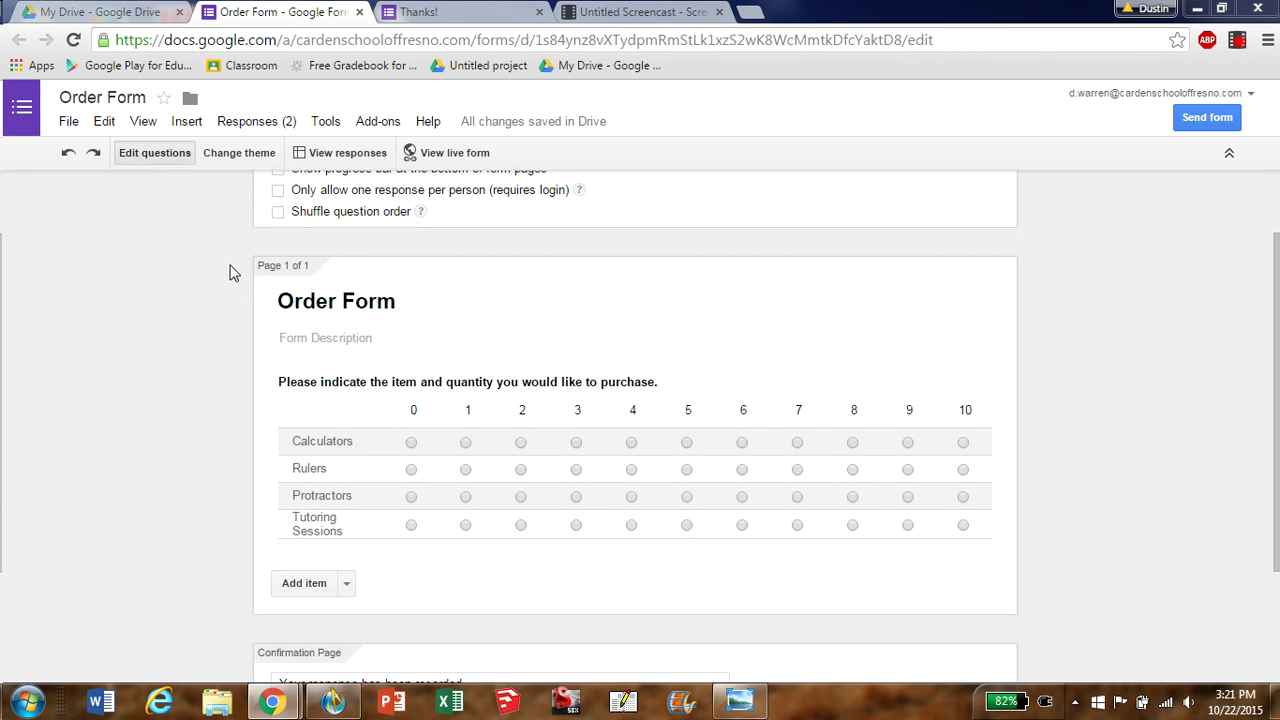
scroll(229, 276, "up", 1)
scroll(229, 274, "down", 1)
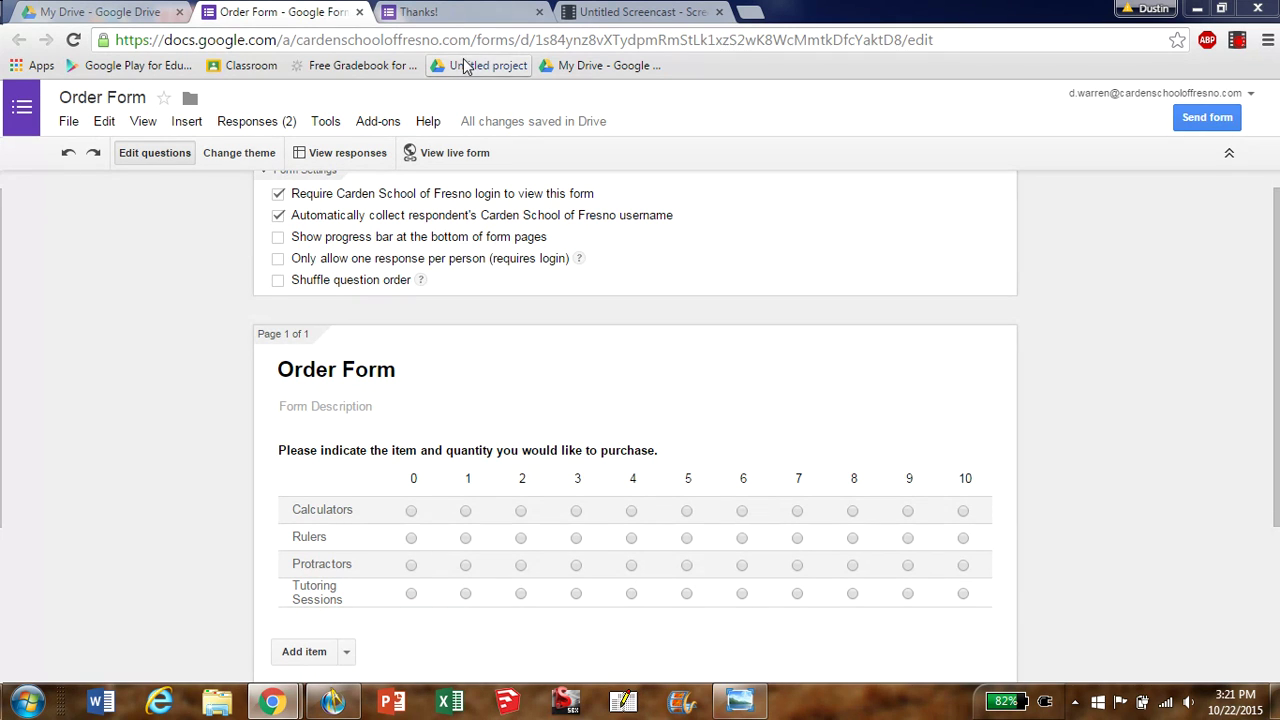
scroll(280, 302, "up", 1)
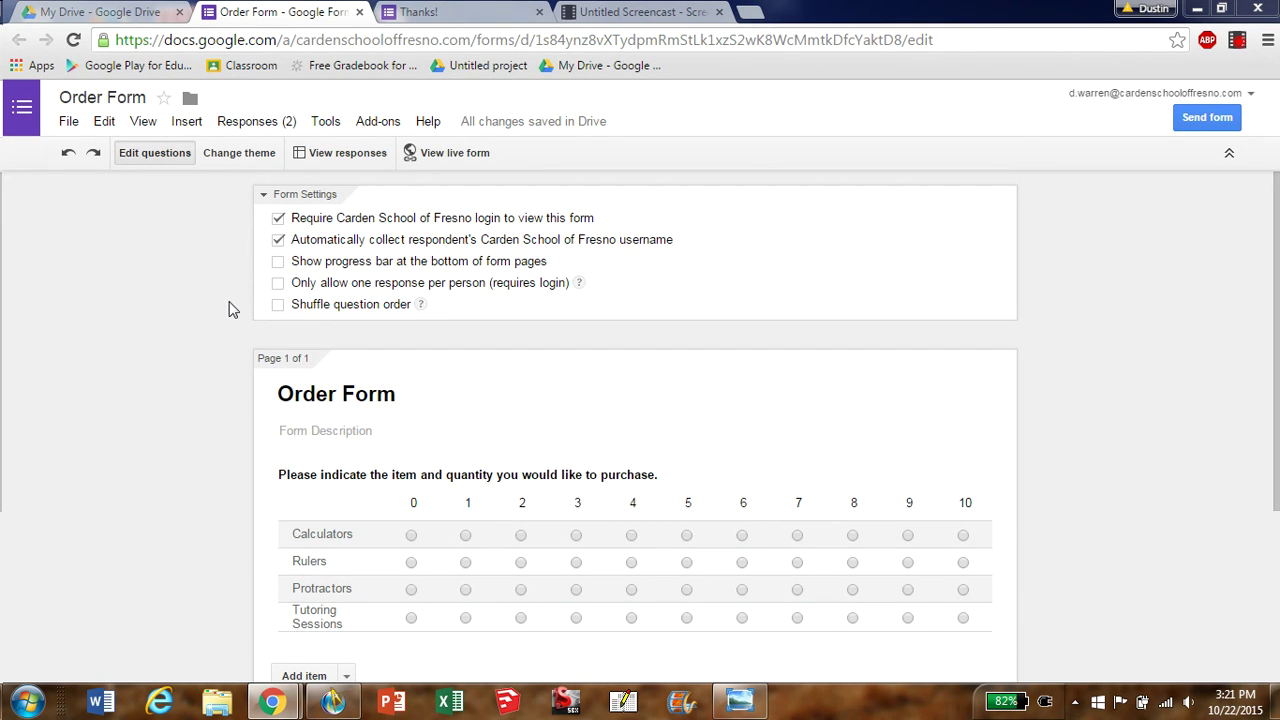
left_click(337, 155)
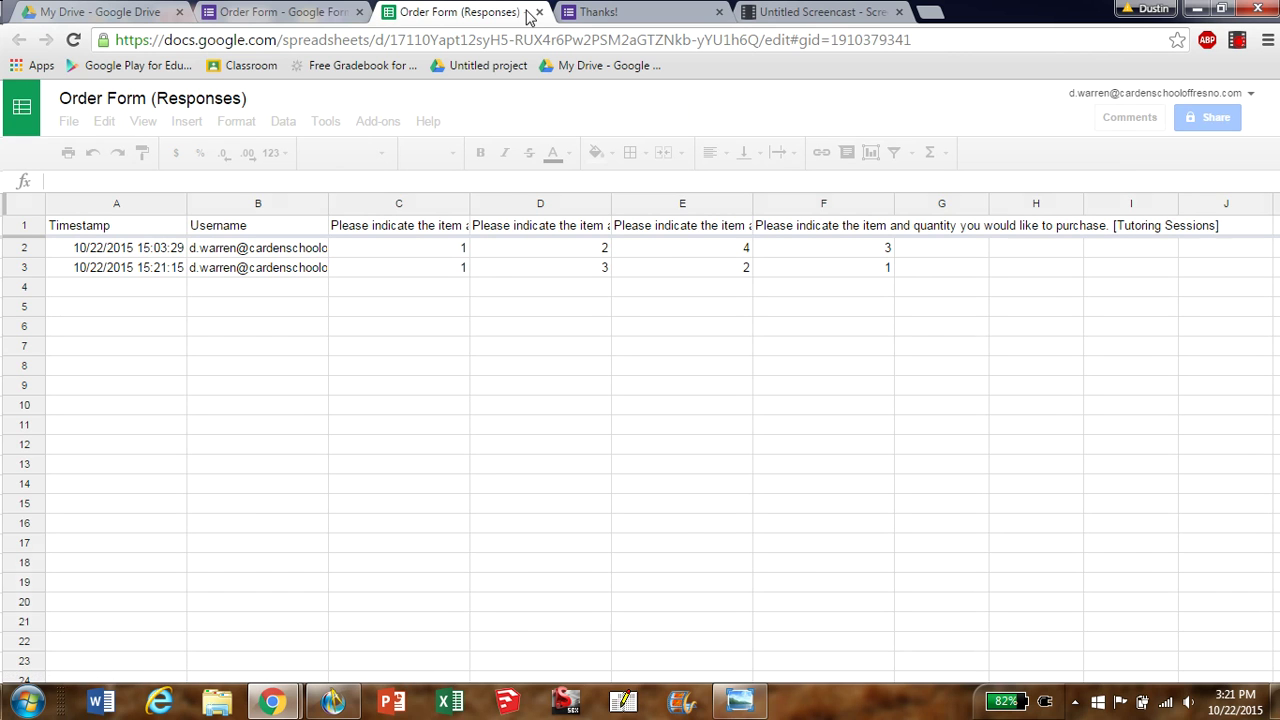
left_click(277, 12)
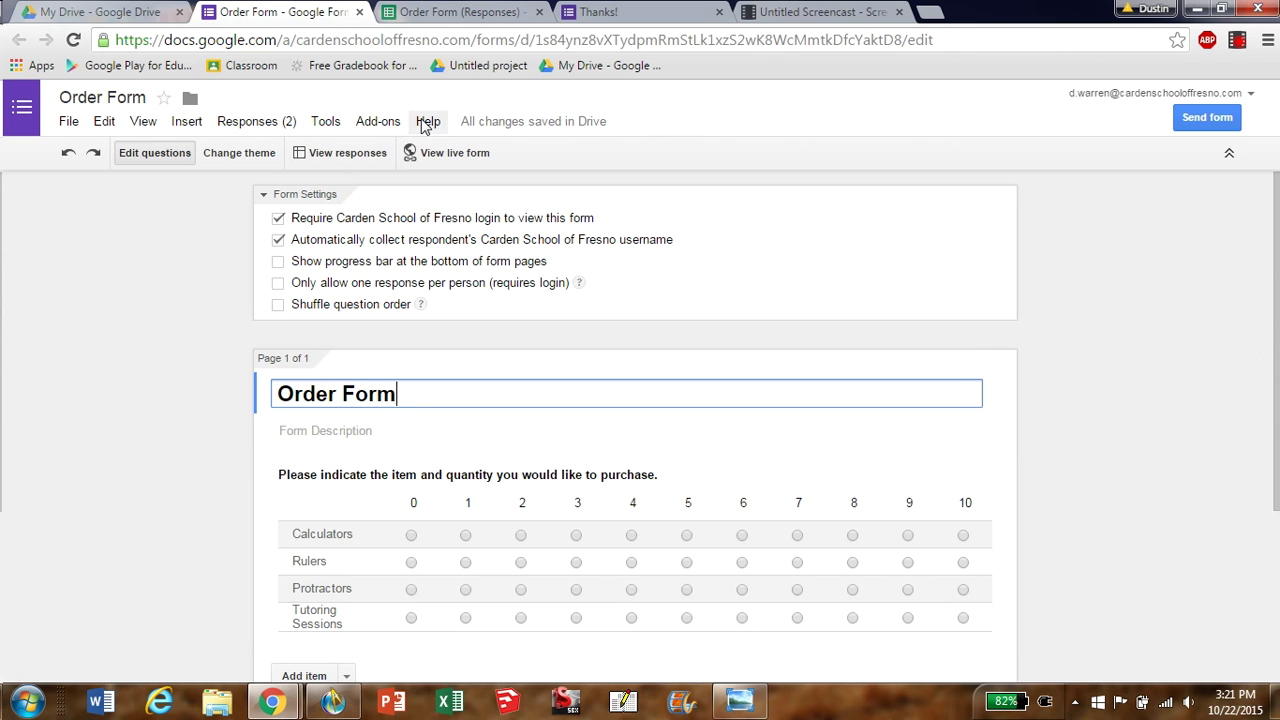
left_click(448, 12)
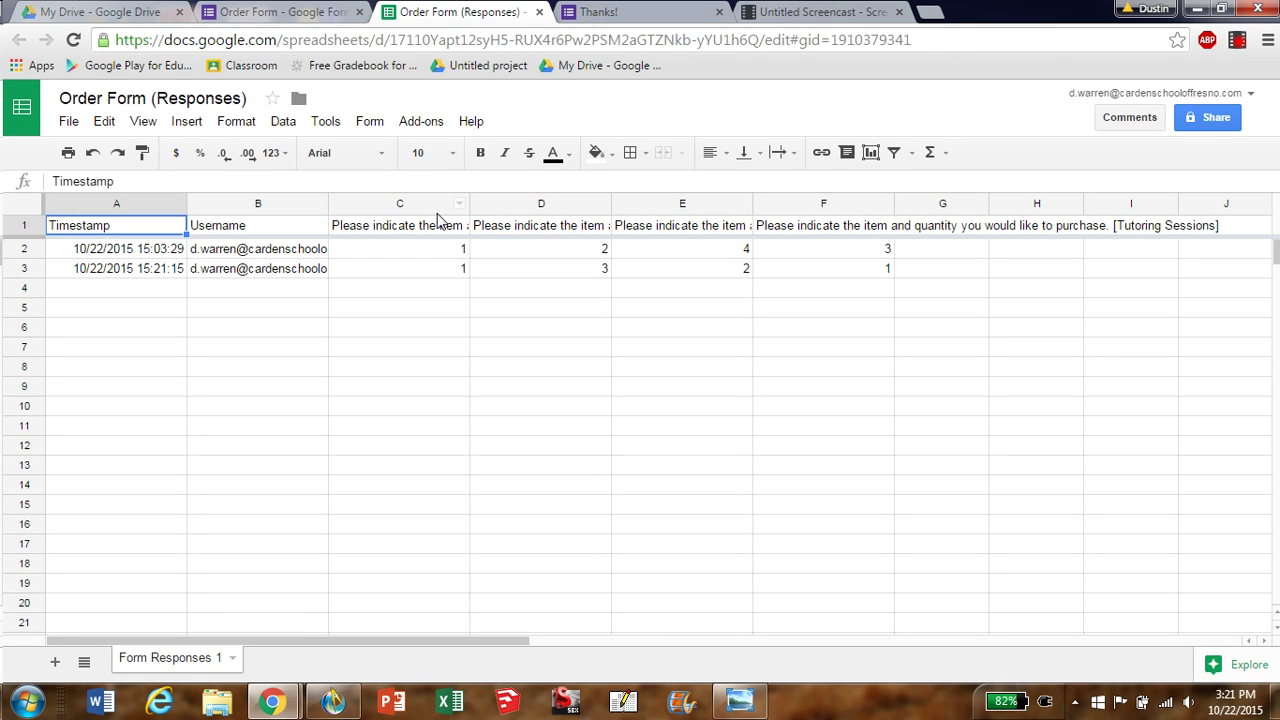
Examine the full question headers in C1 to F1 and the respondents' usernames in column B
left_click(438, 225)
left_click(514, 232)
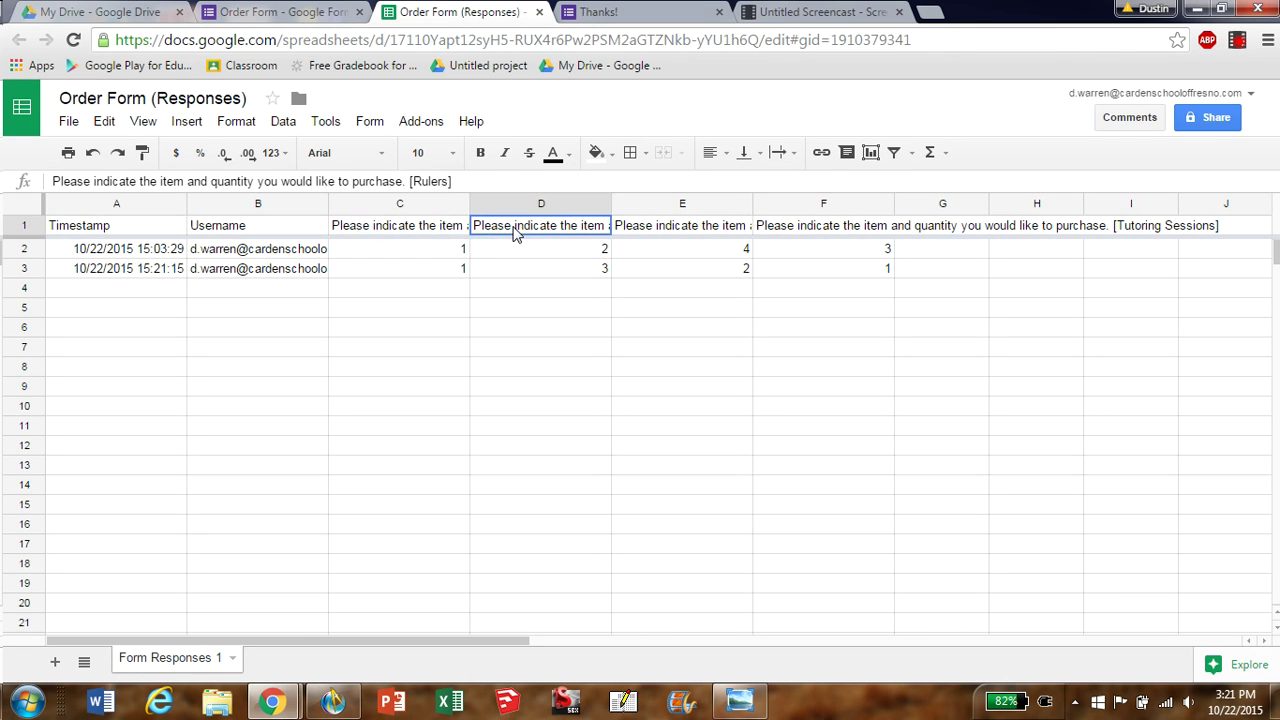
left_click(616, 232)
left_click(780, 232)
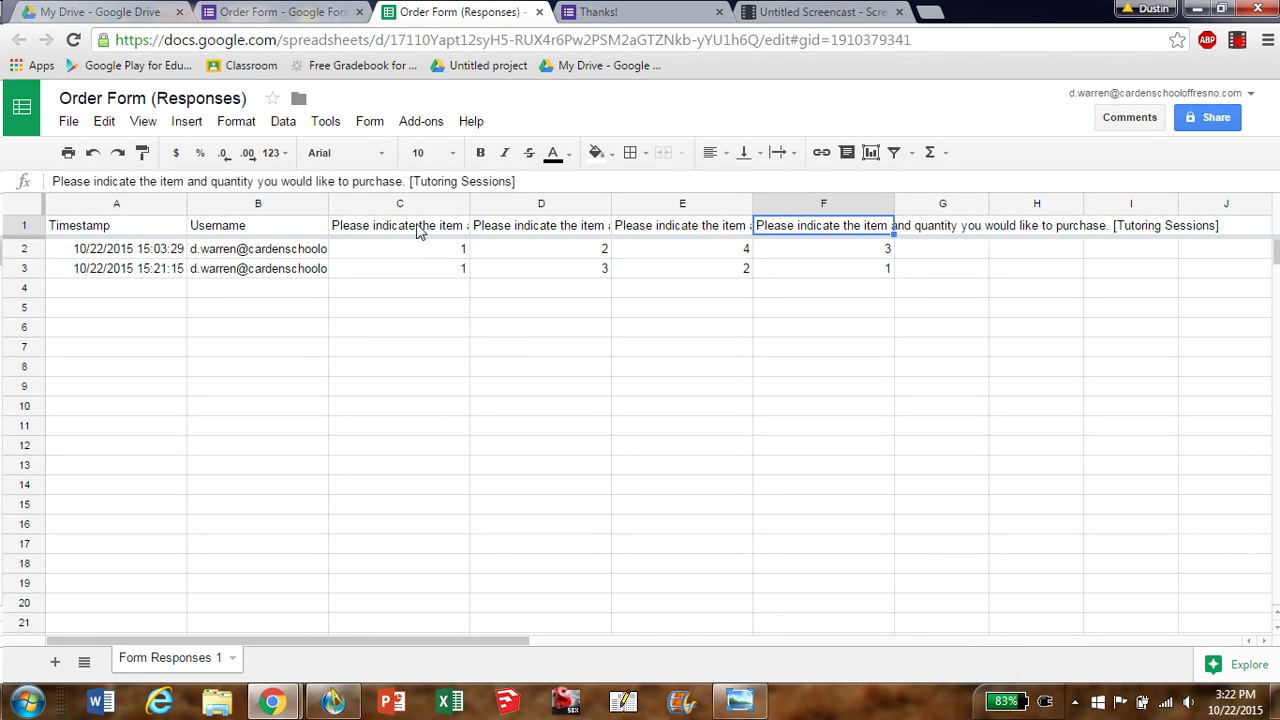
left_click(214, 250)
left_click(210, 268)
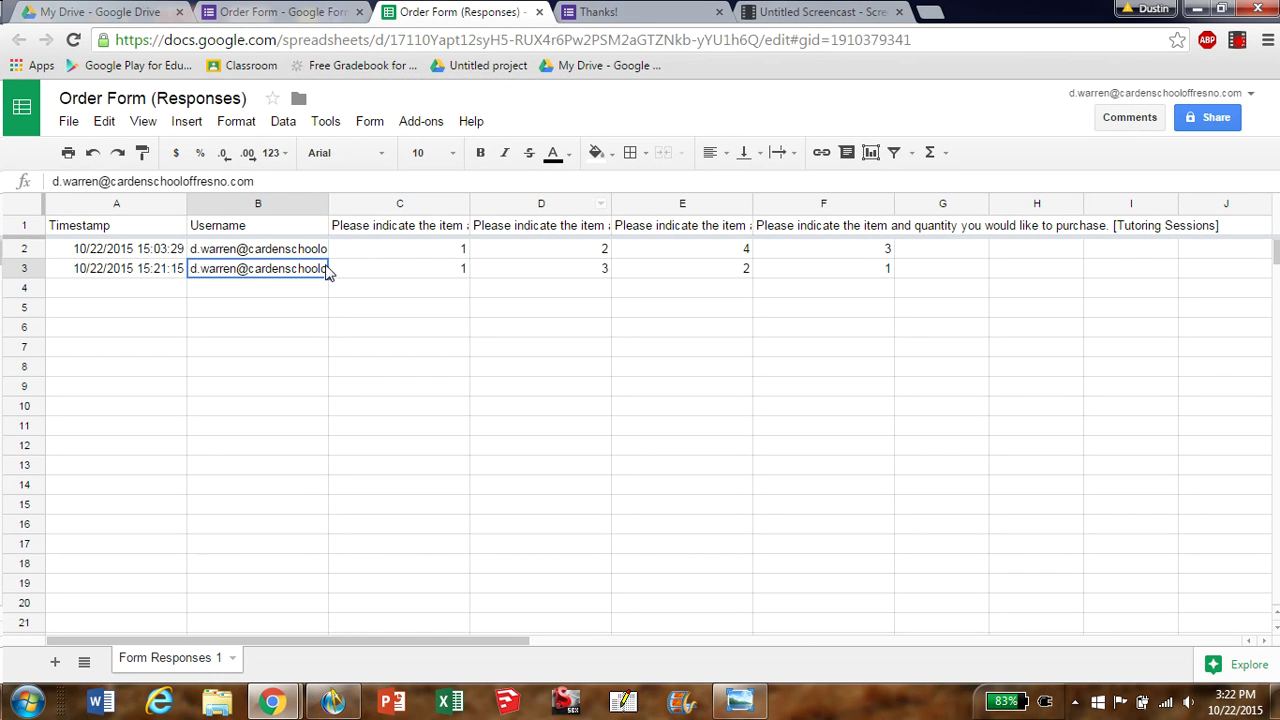
left_click(410, 230)
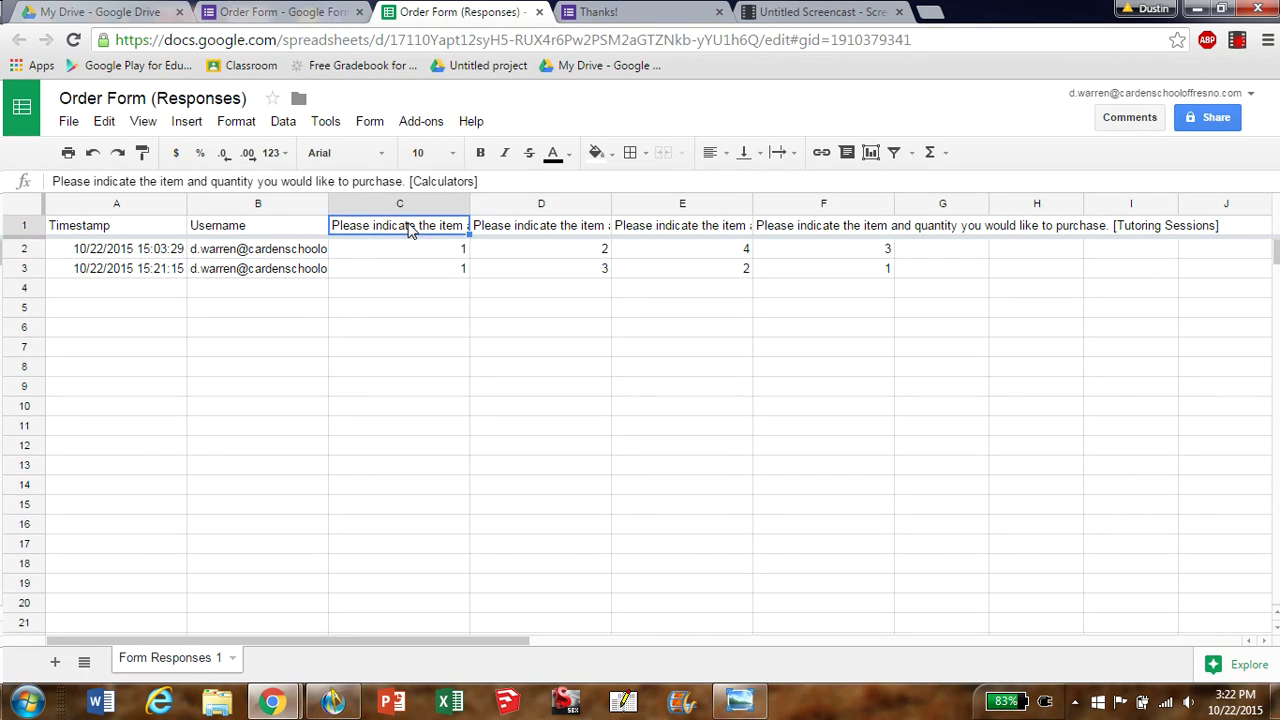
left_click(528, 232)
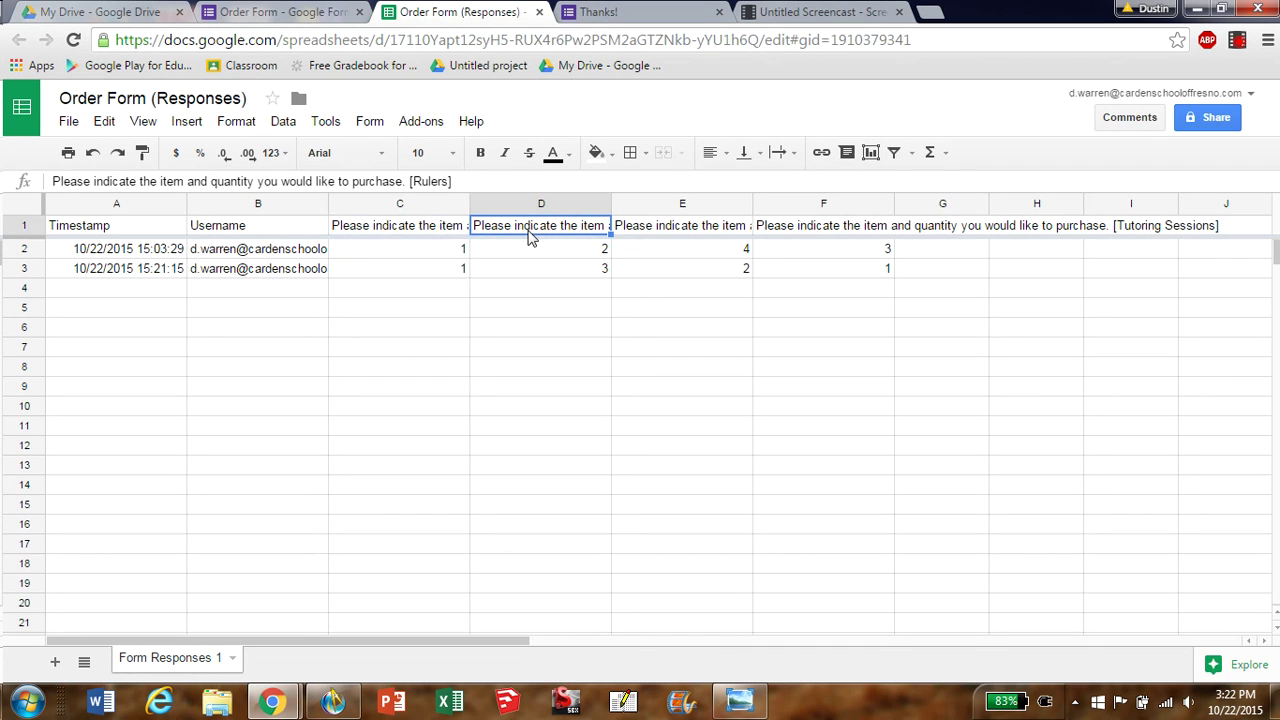
left_click(650, 226)
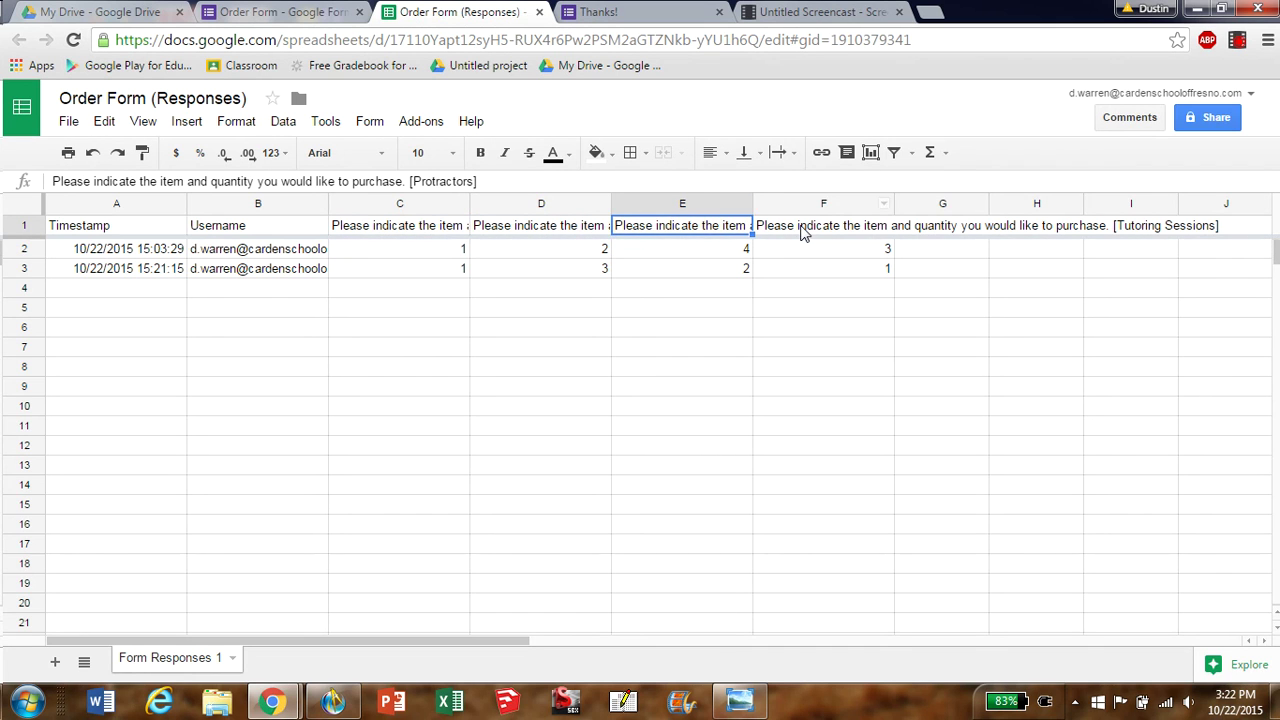
left_click(803, 228)
left_click(437, 236)
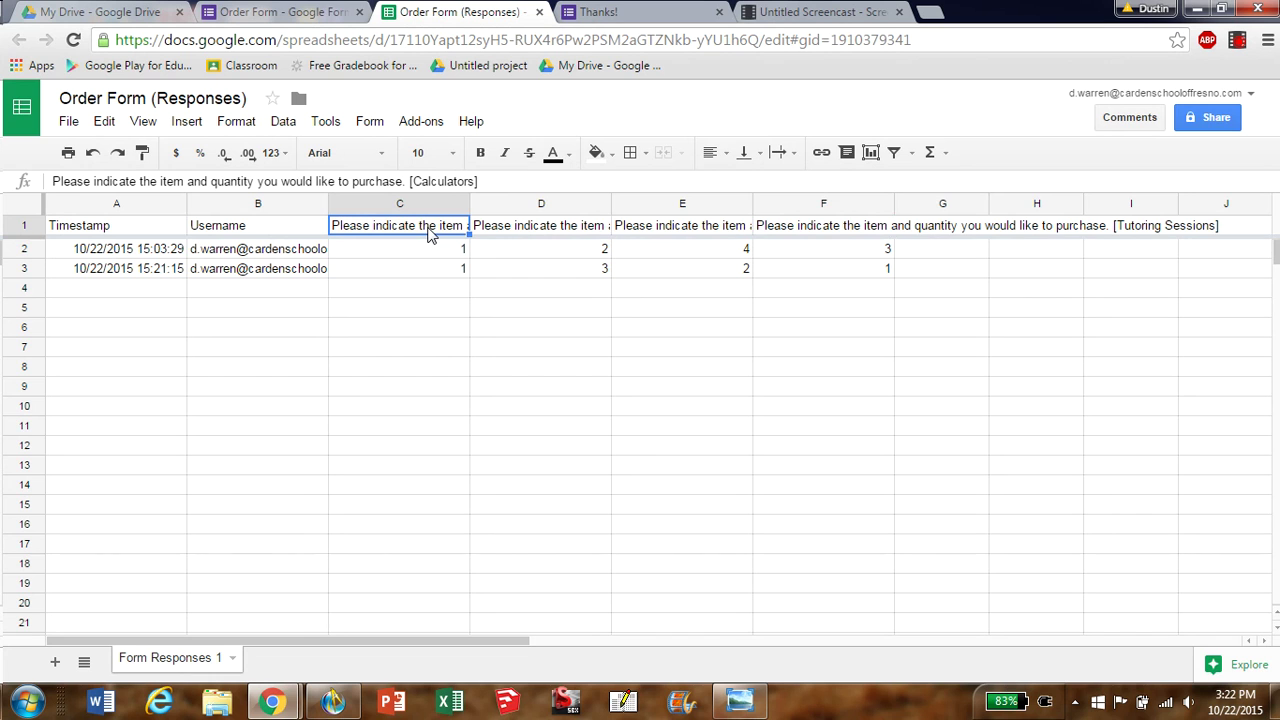
left_click_drag(52, 181, 466, 182)
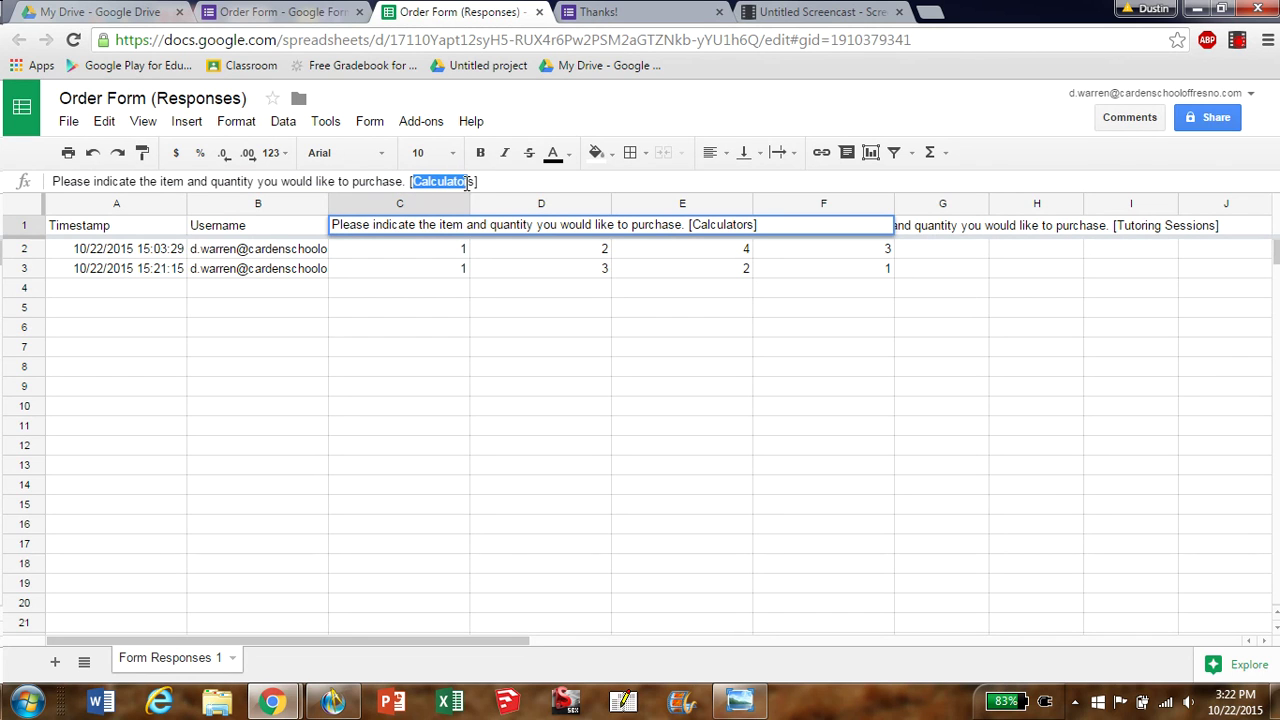
left_click(428, 226)
left_click(409, 245)
Replace the long calculators question header in C1 with "#Calculators"
left_click(413, 230)
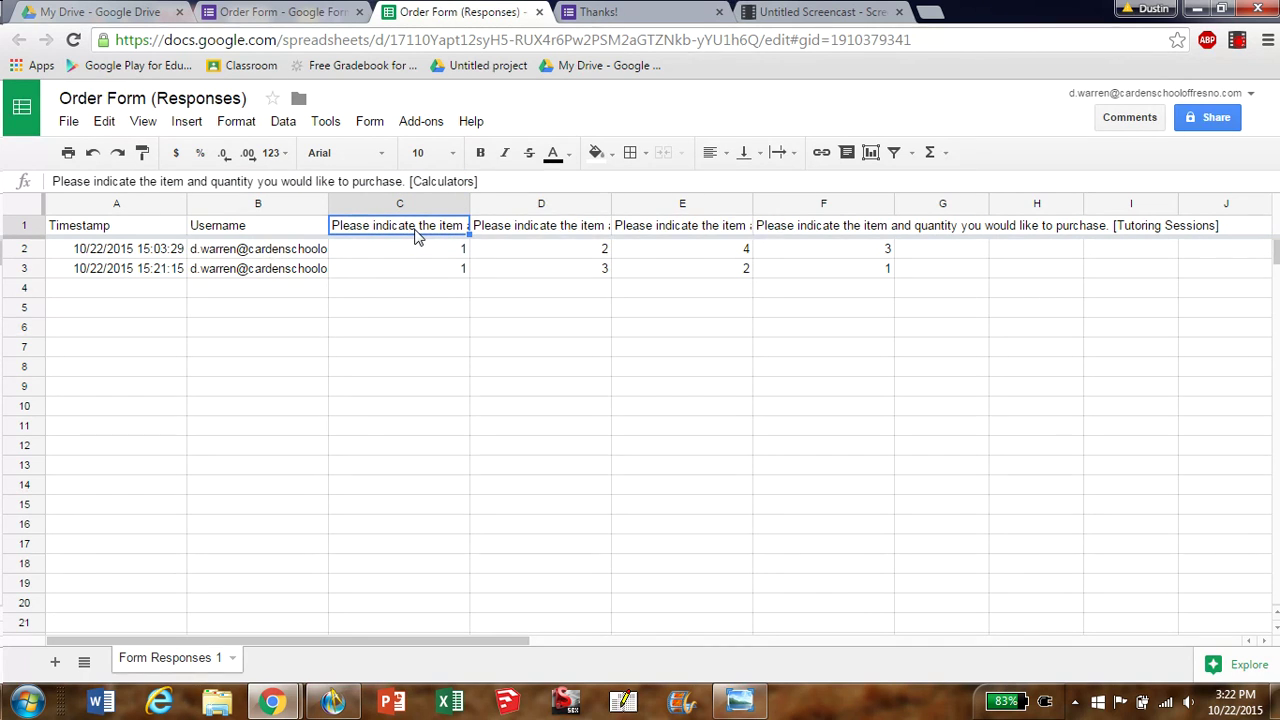
key("Delete")
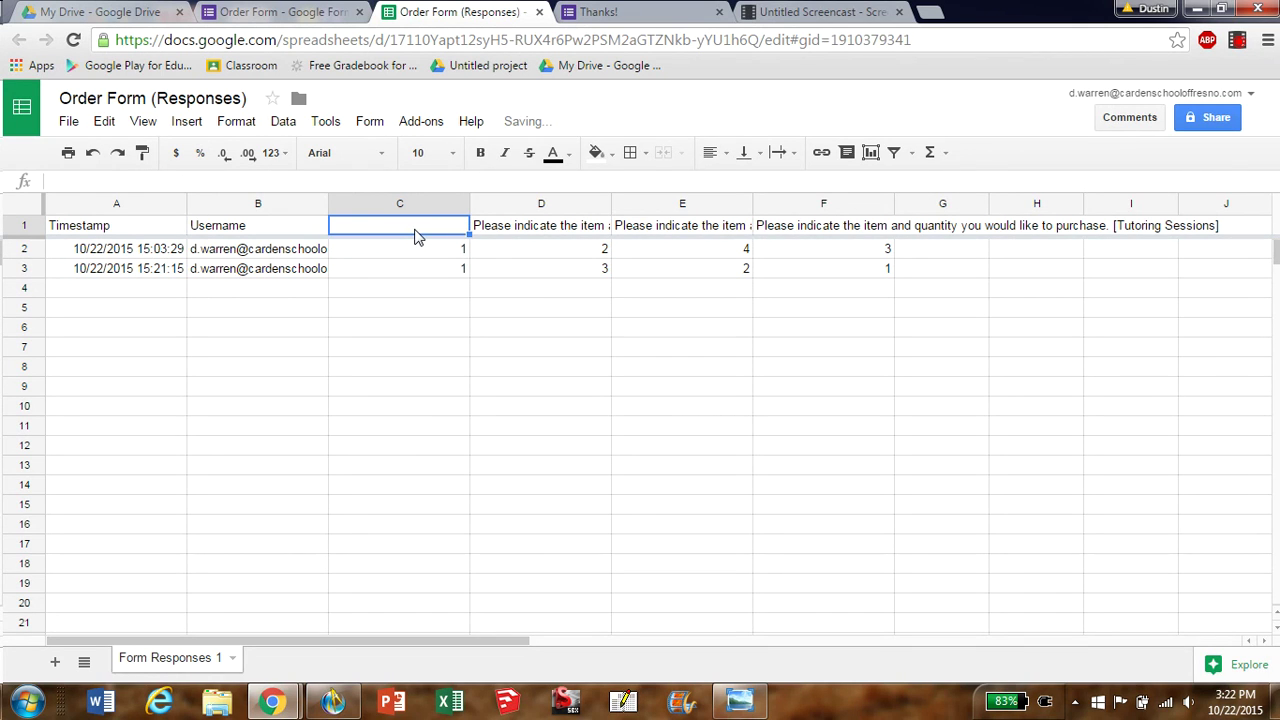
type("#")
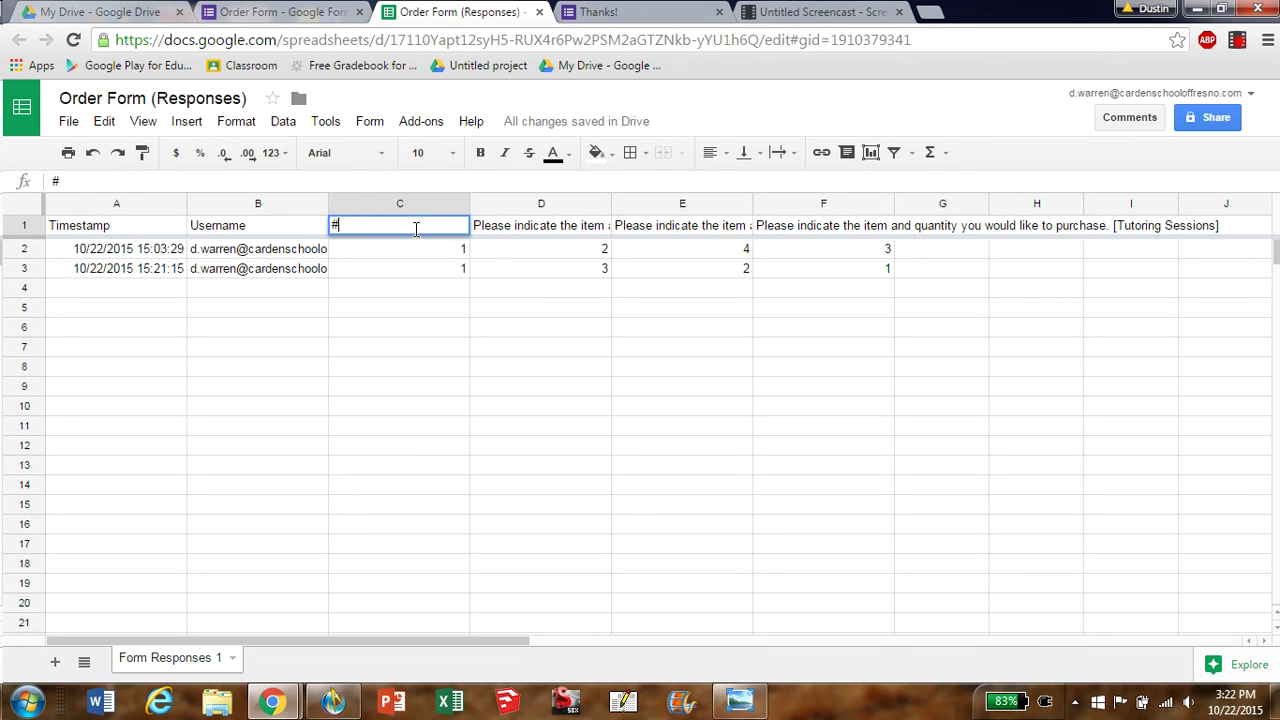
type("Calculkators")
key("Return")
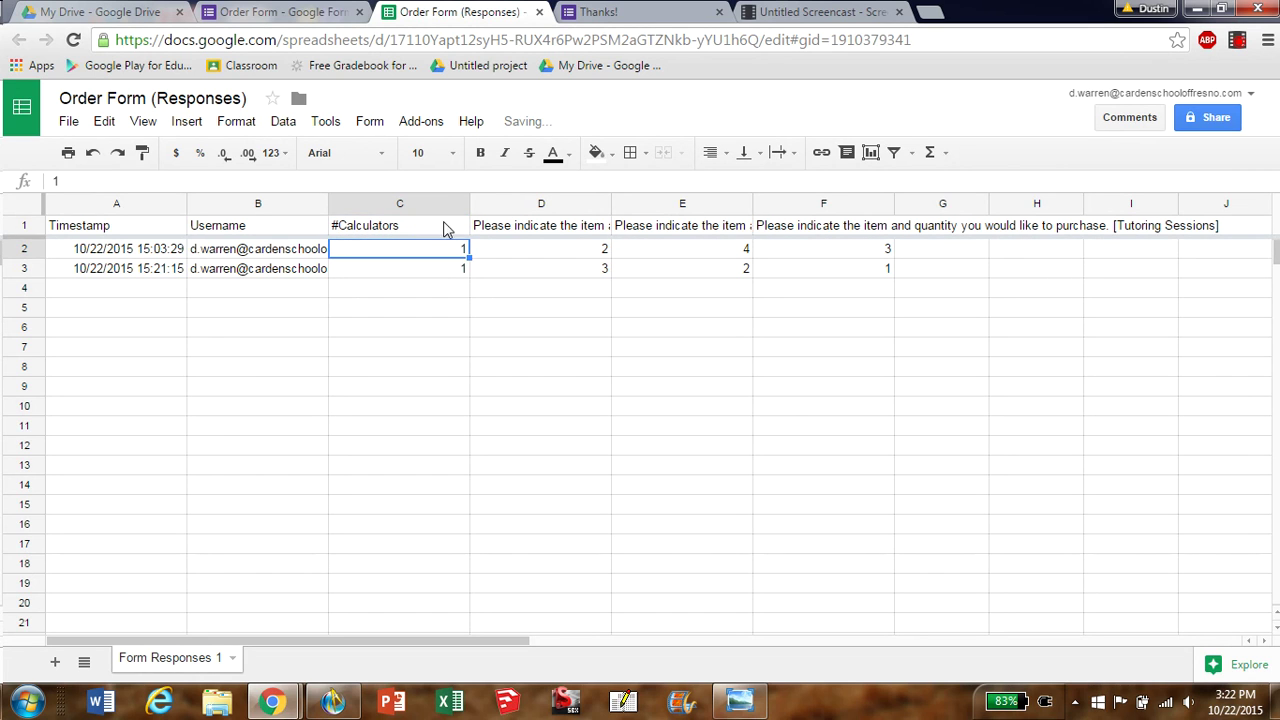
Shorten the header in D1 to "#Rulers" and the header in E1 to "#Protractors"
left_click(548, 233)
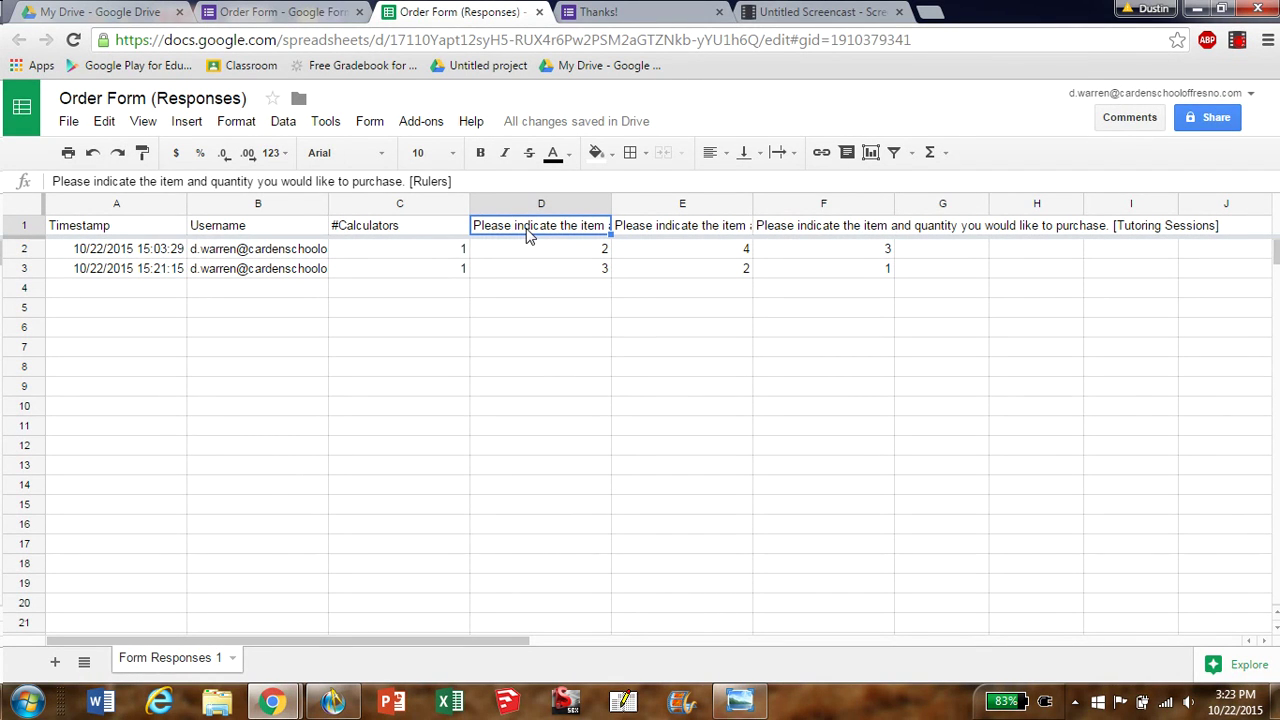
type("#Rulers")
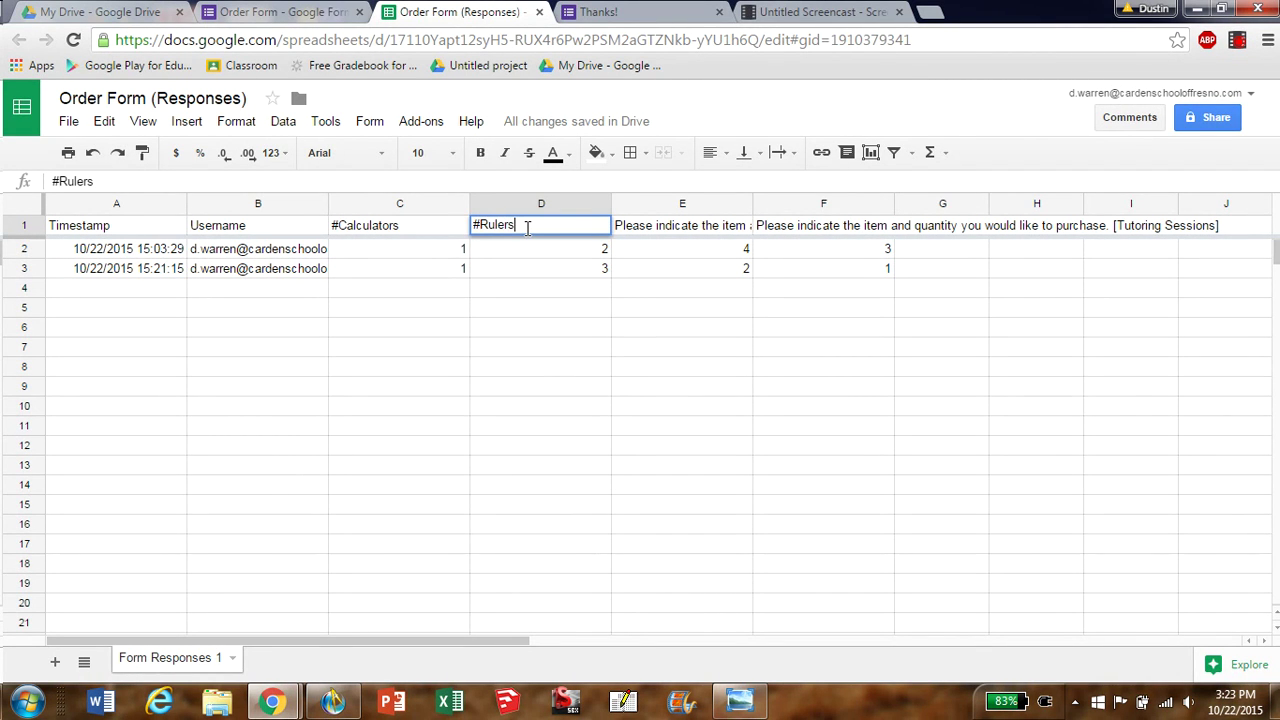
left_click(697, 229)
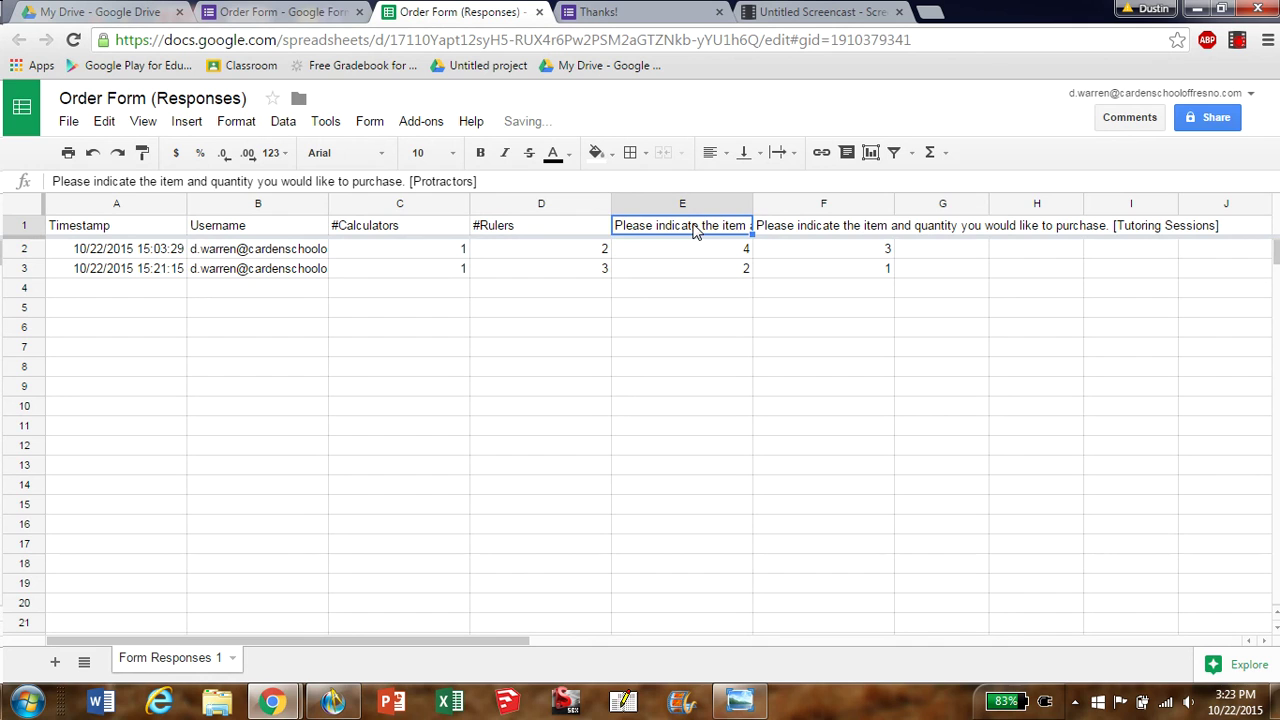
type("#Pro")
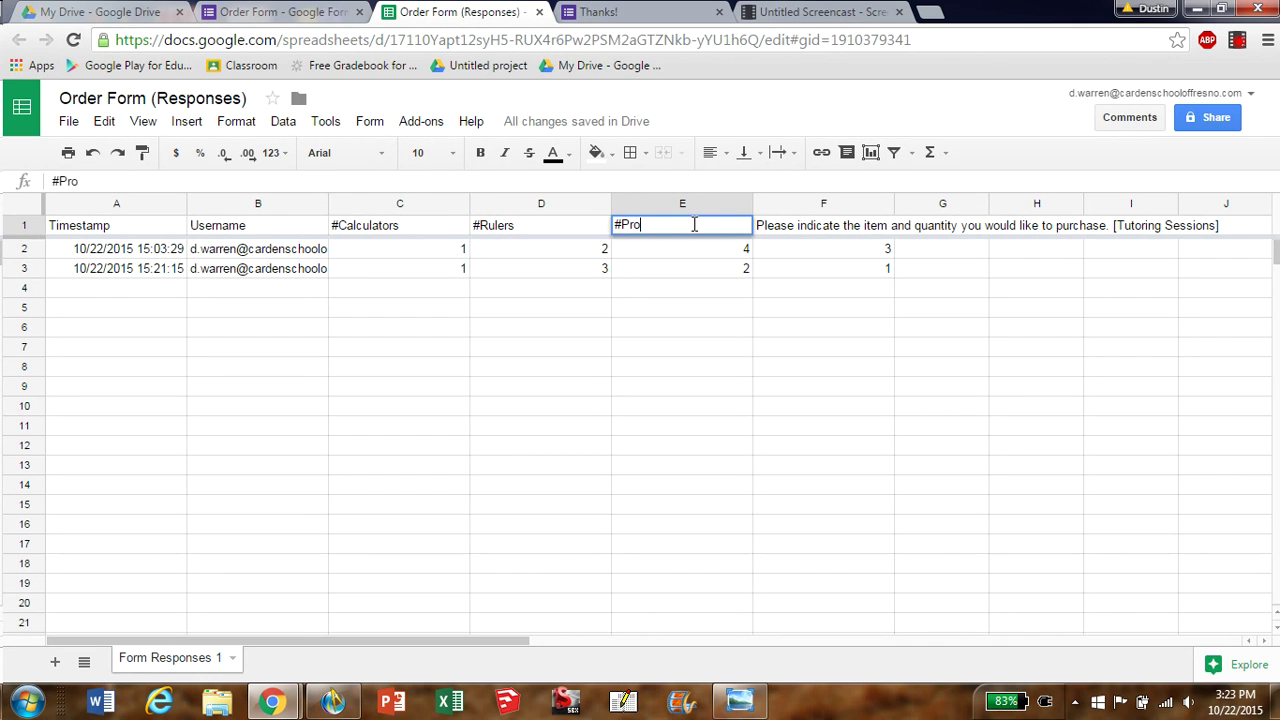
type("tractors")
Replace the tutoring sessions question header in F1 with "#Tutoring"
left_click(857, 230)
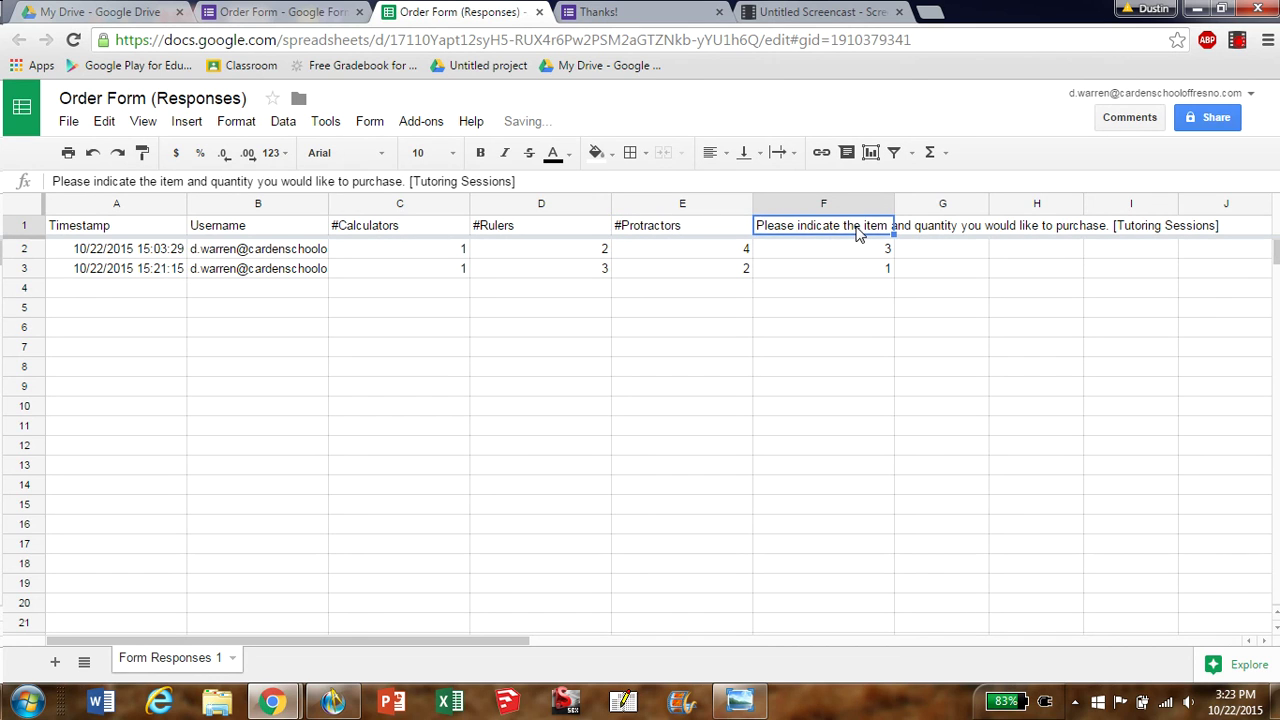
type("#")
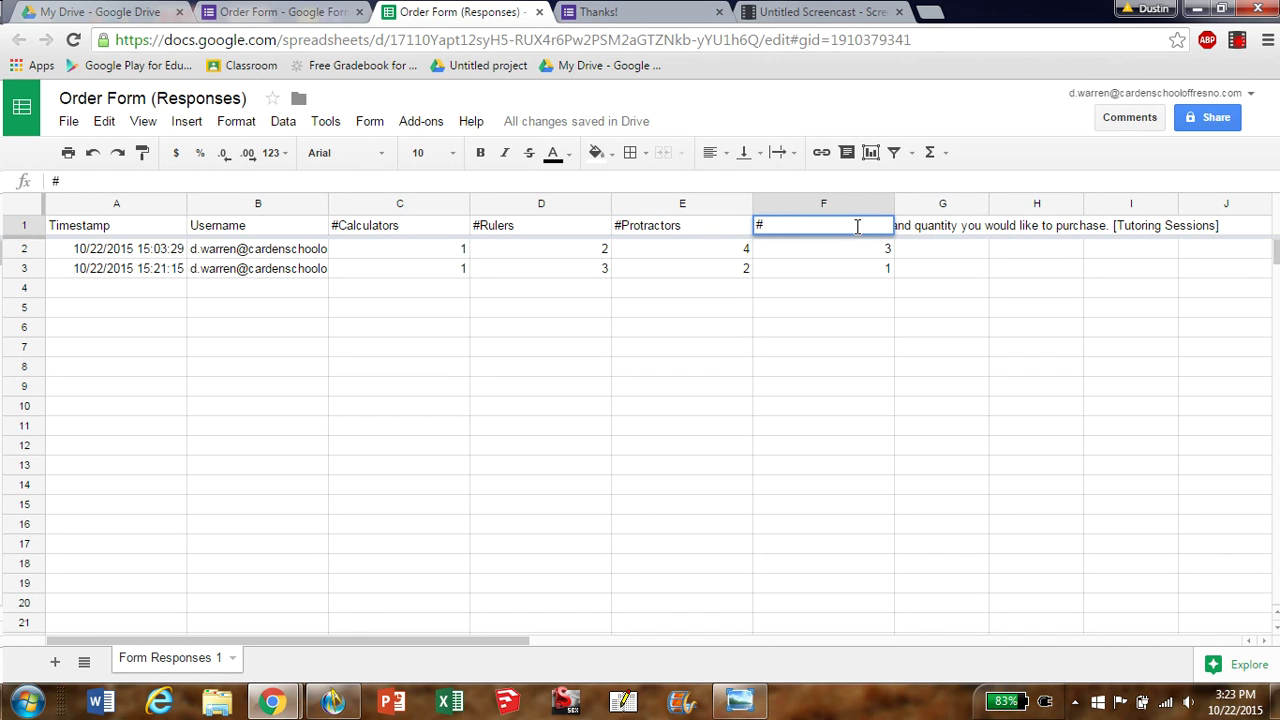
type("Tutoring")
key("Return")
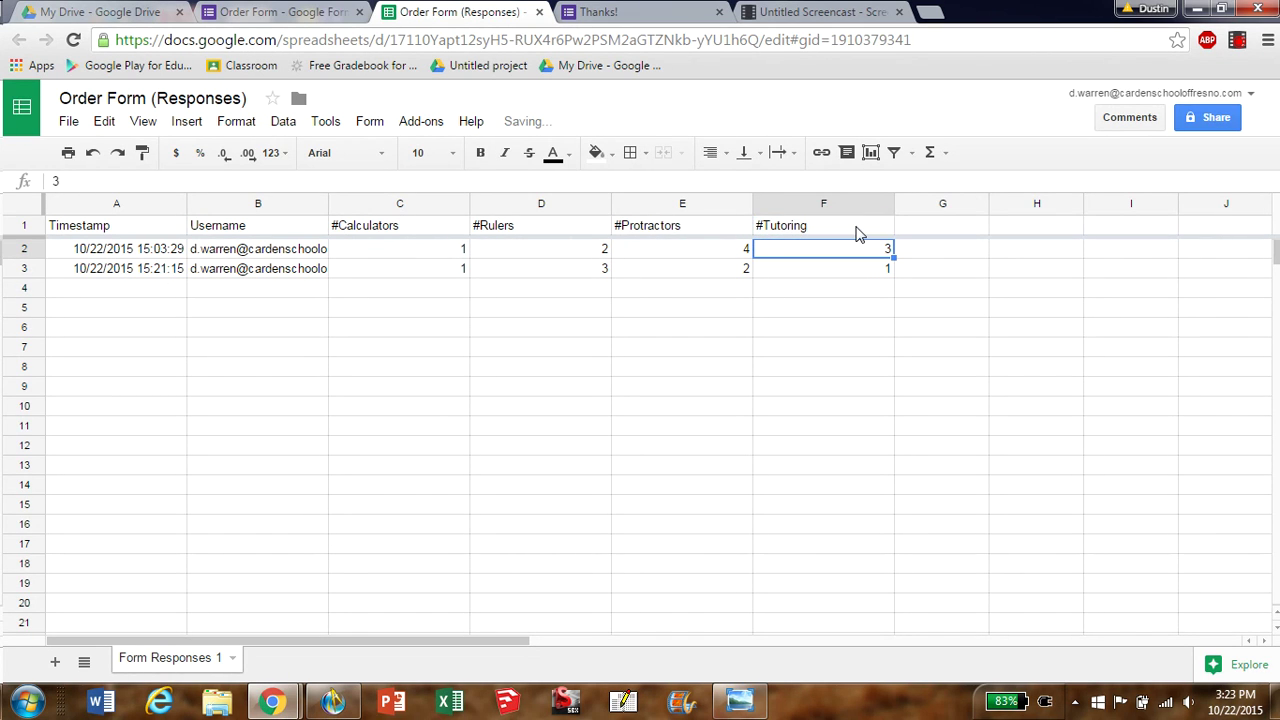
left_click(857, 230)
left_click(667, 228)
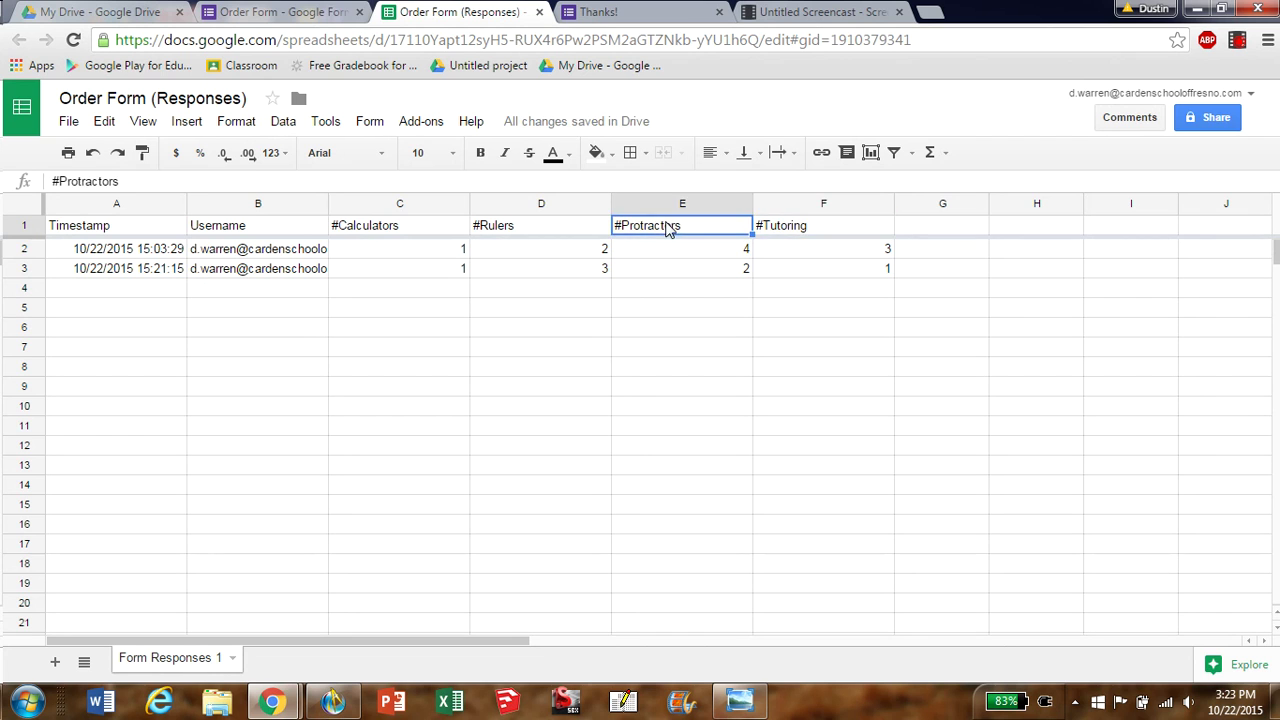
left_click(547, 234)
Insert one blank column directly to the right of the #Calculators column
left_click(417, 234)
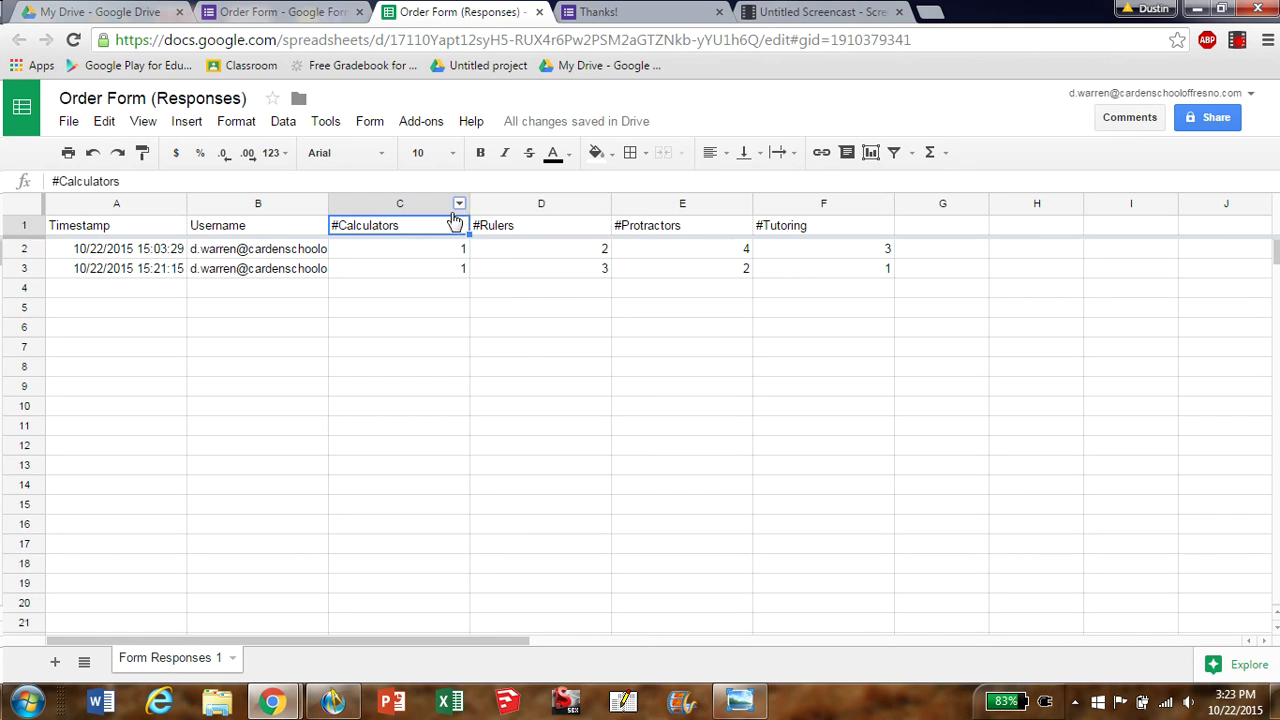
left_click(459, 207)
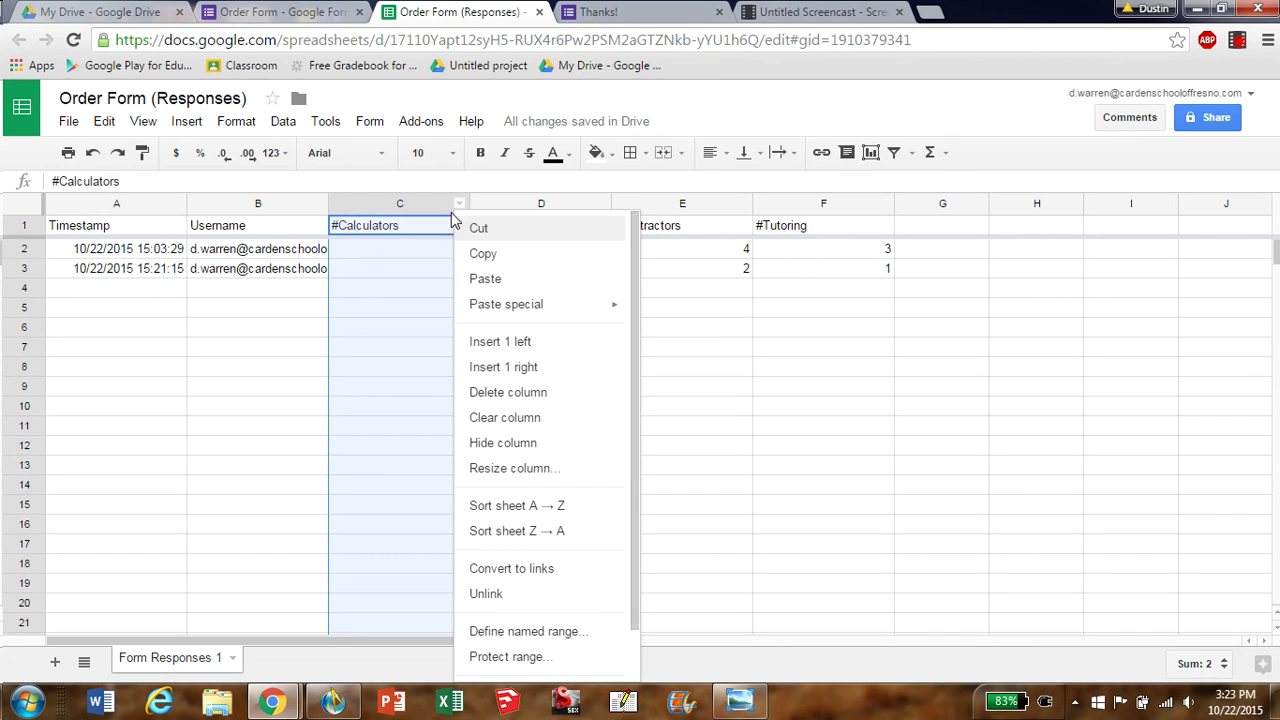
left_click(398, 201)
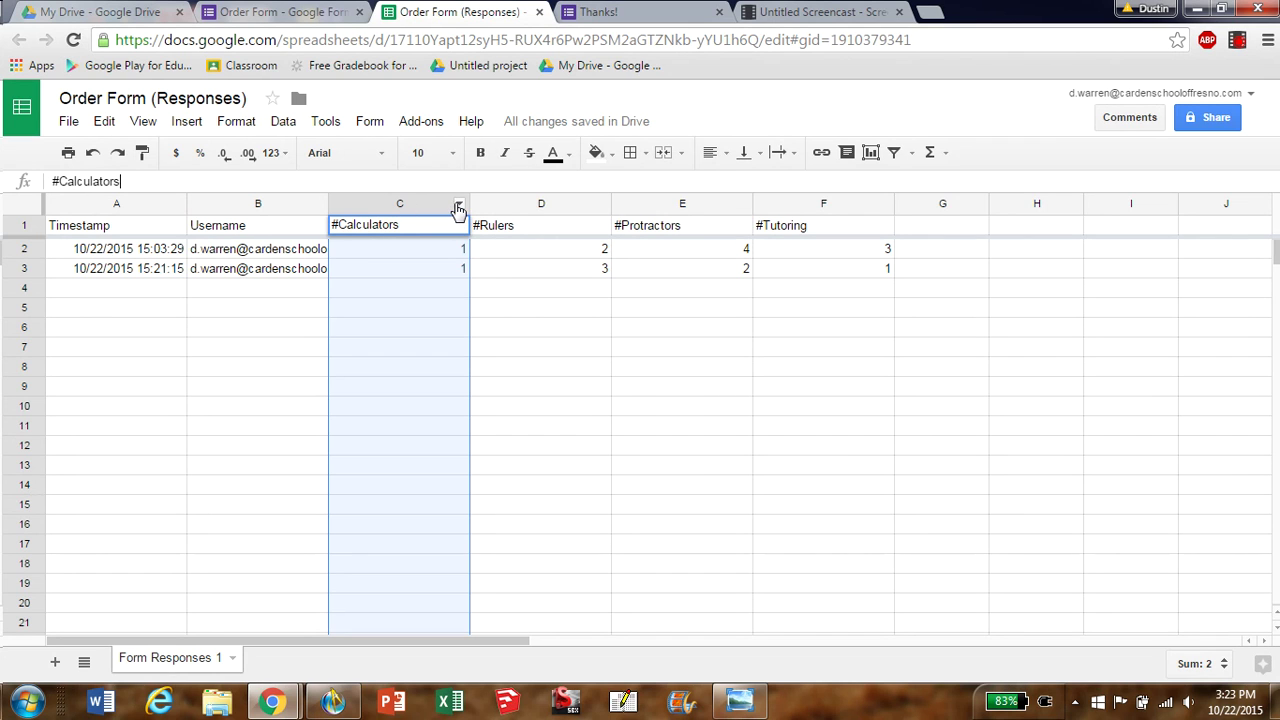
left_click(458, 208)
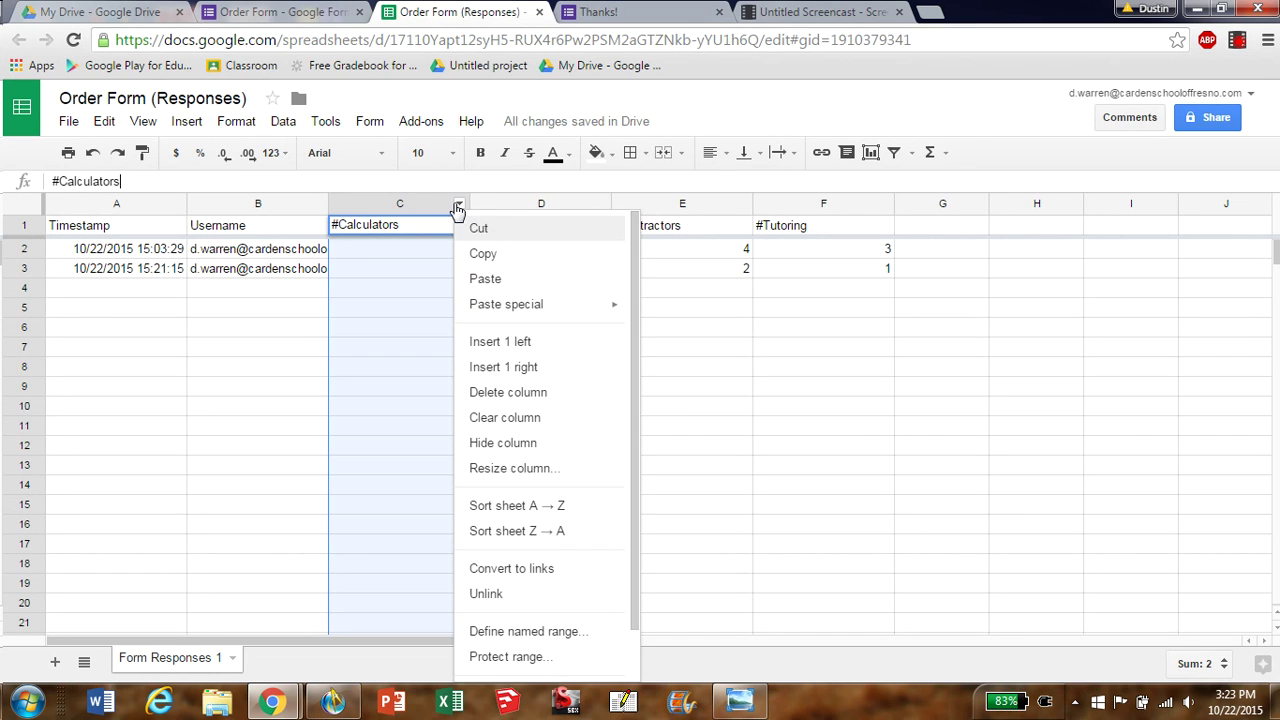
left_click(503, 369)
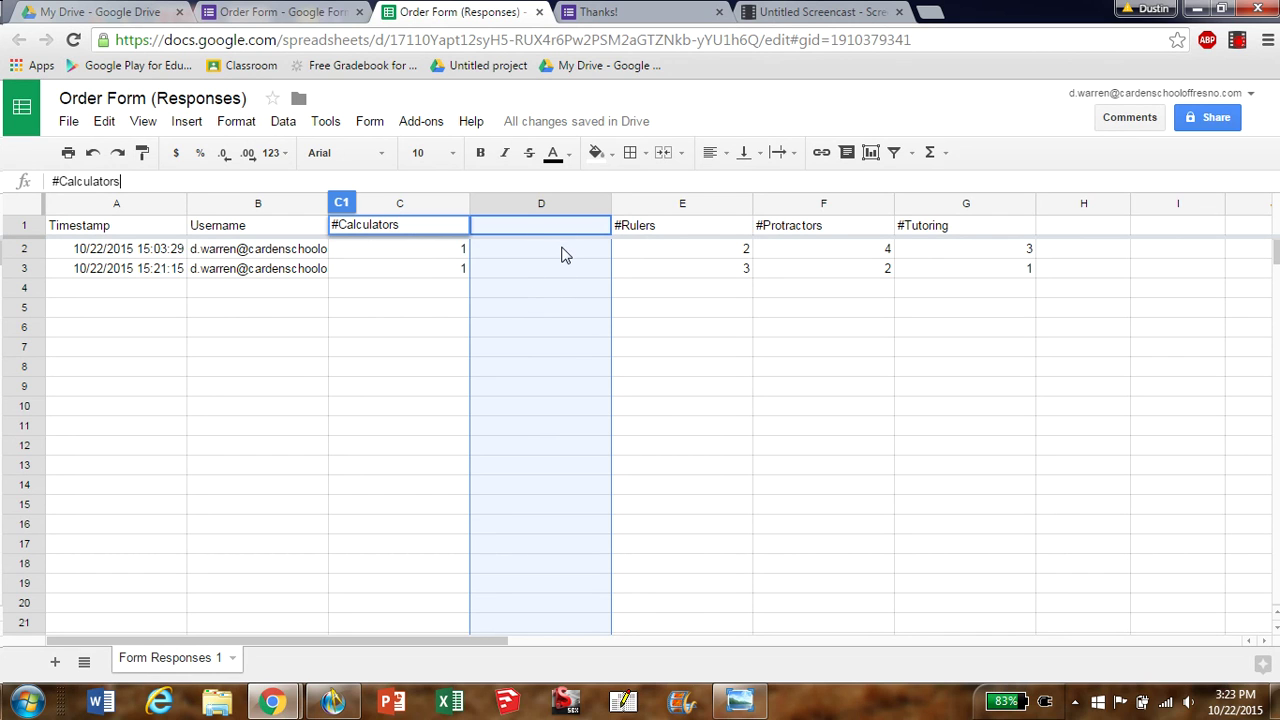
Insert one blank column to the right of the #Rulers column and another to the right of the #Protractors column
left_click(740, 206)
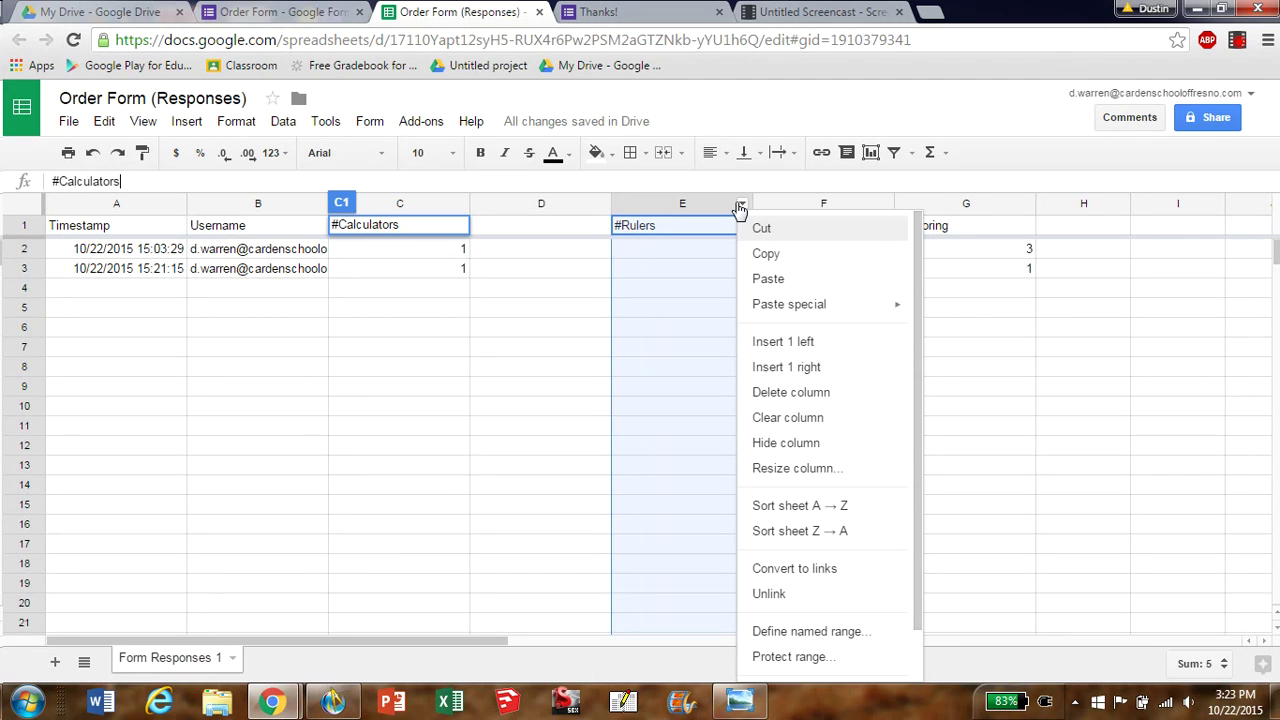
left_click(792, 372)
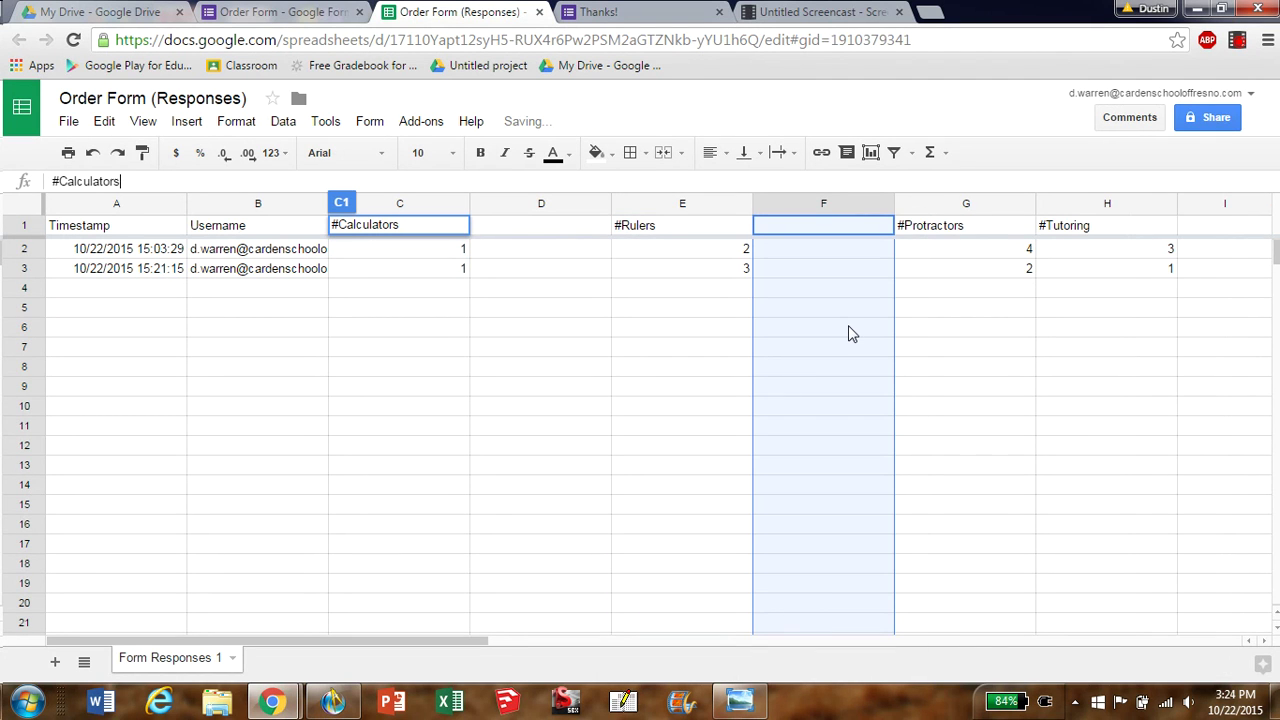
left_click(1024, 204)
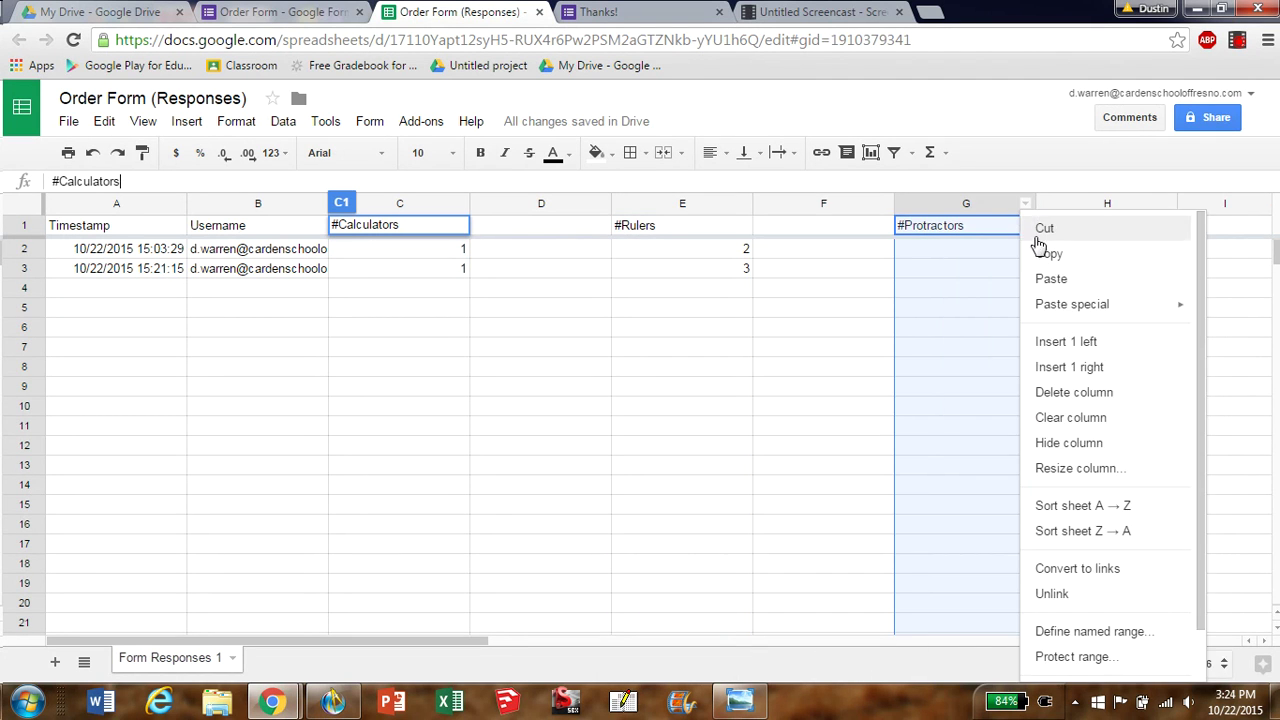
left_click(1052, 370)
scroll(1205, 224, "right", 5)
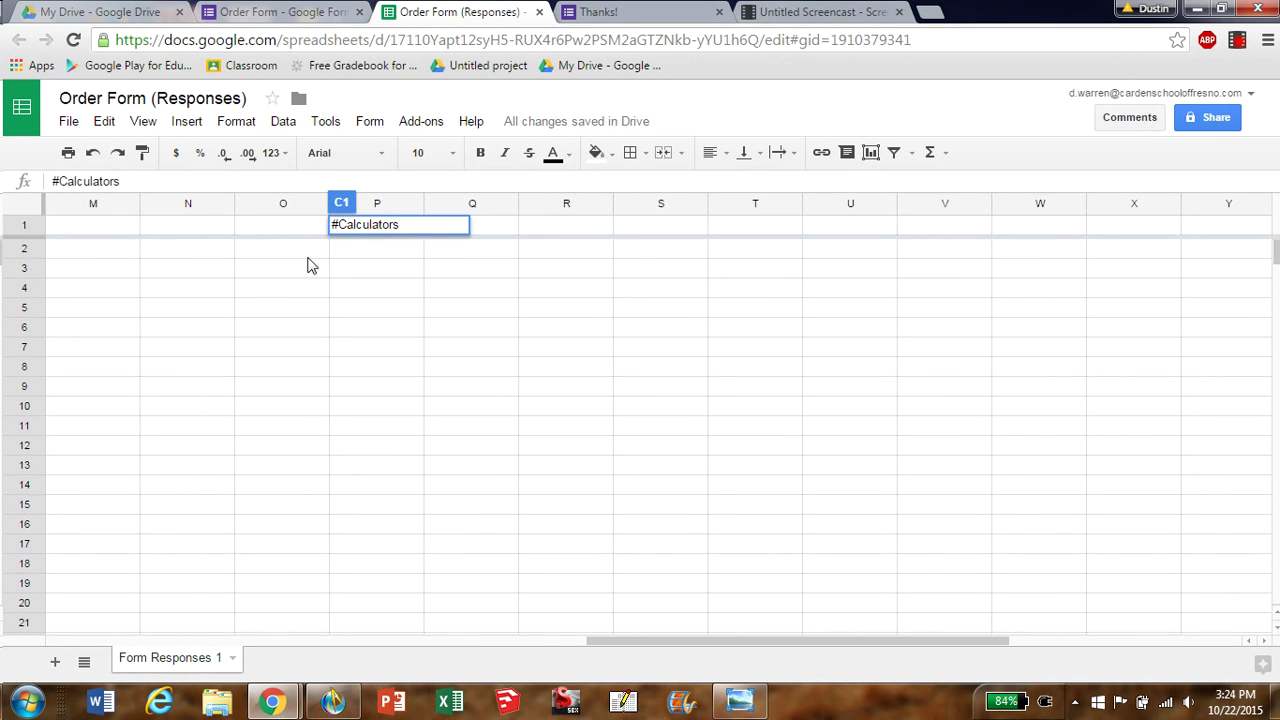
scroll(313, 266, "left", 5)
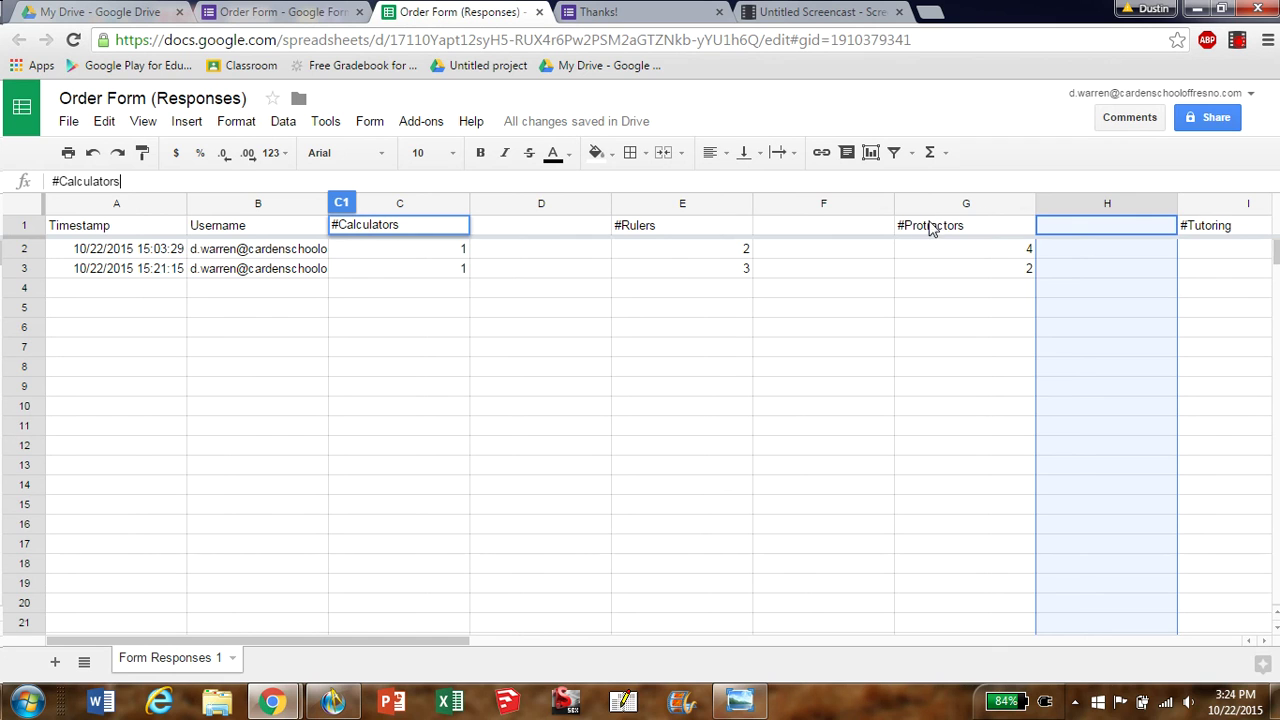
left_click(1022, 204)
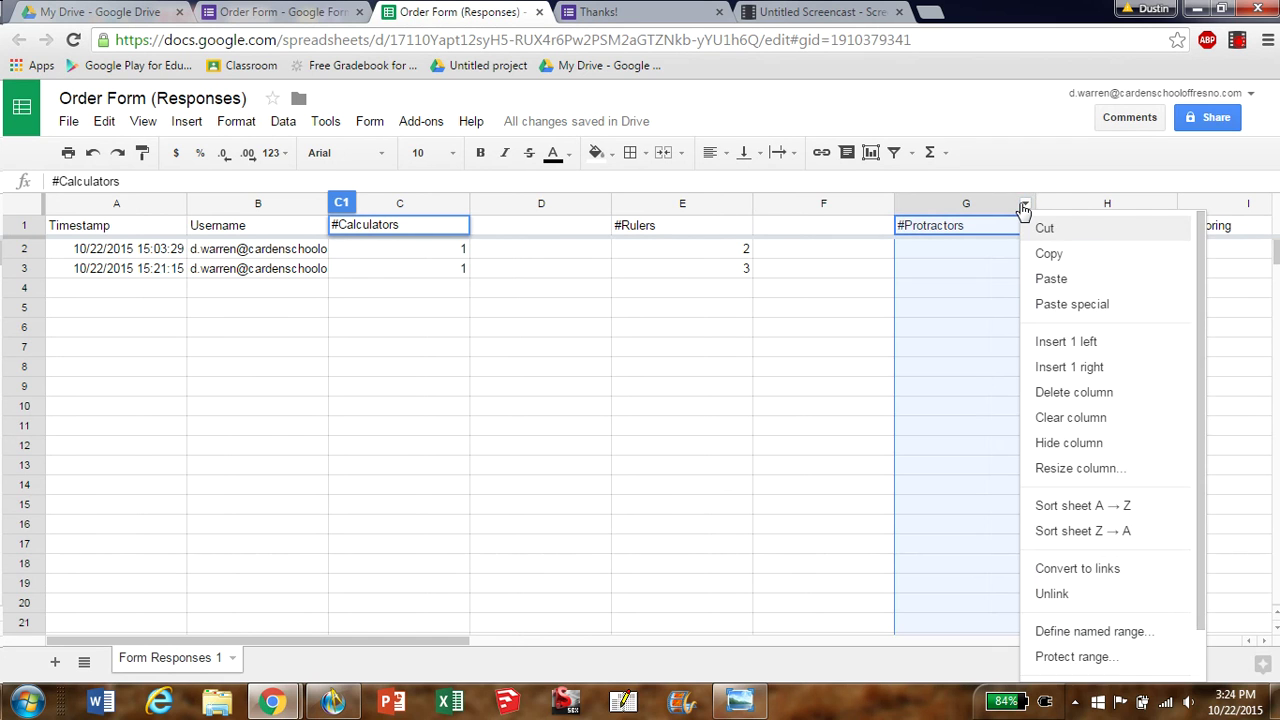
left_click(1247, 205)
left_click_drag(1113, 207, 1262, 206)
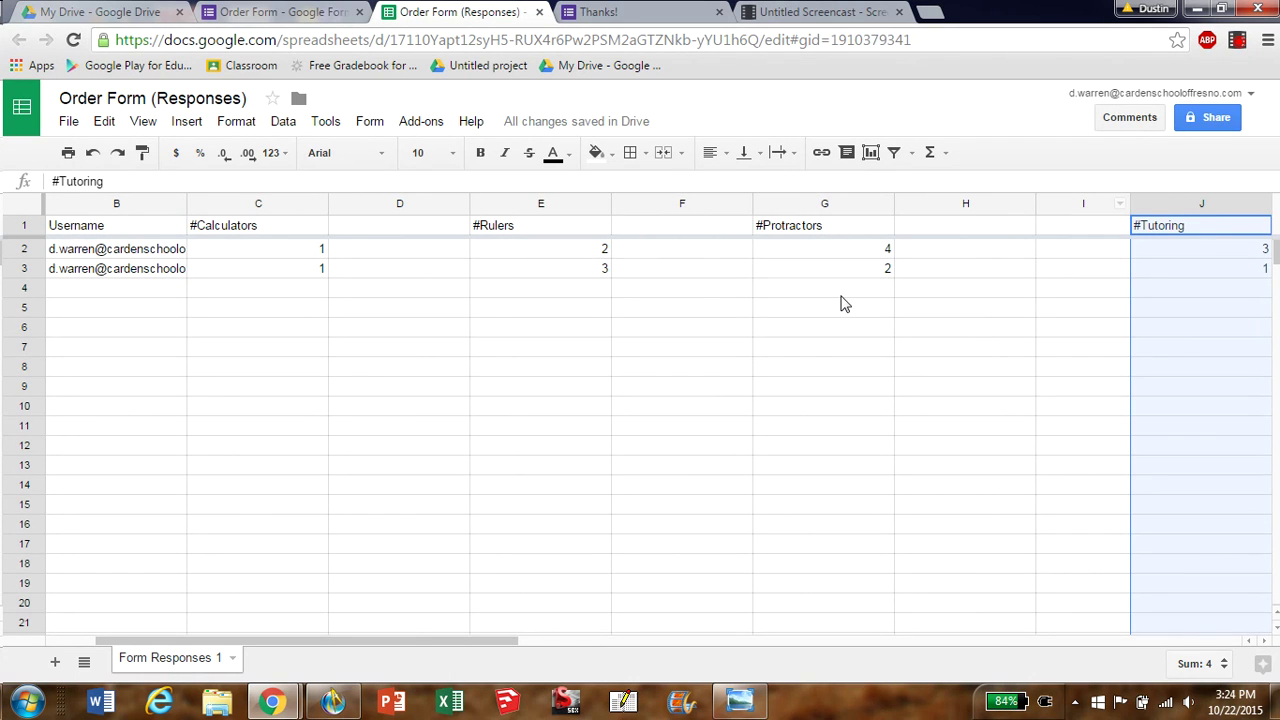
left_click(925, 371)
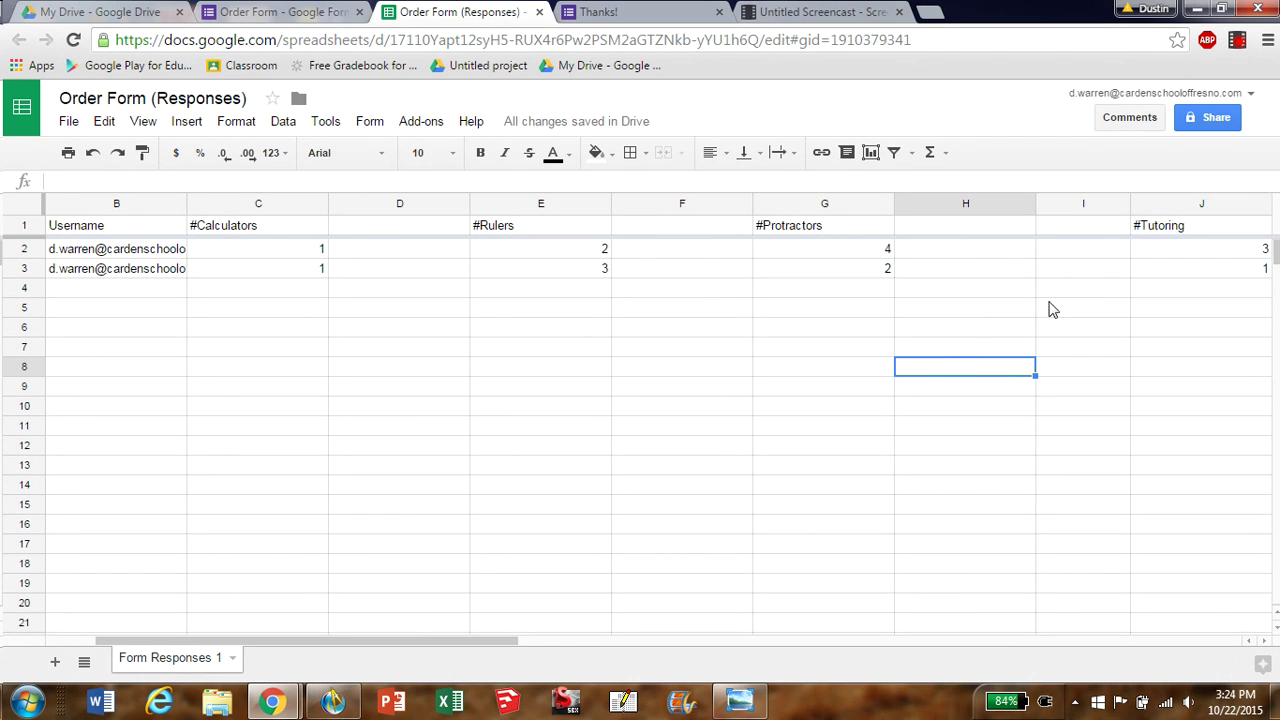
key("ctrl+z")
key("ctrl+z")
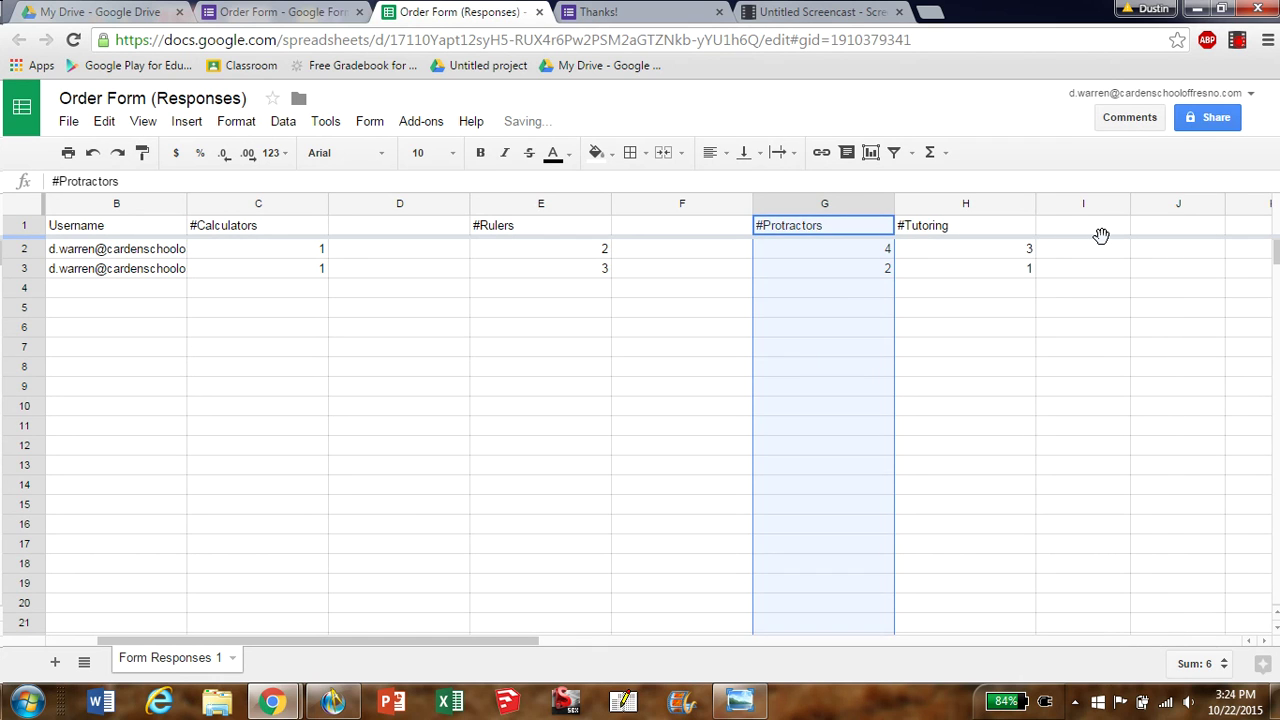
Insert one blank column directly to the right of the #Tutoring column
left_click(1166, 203)
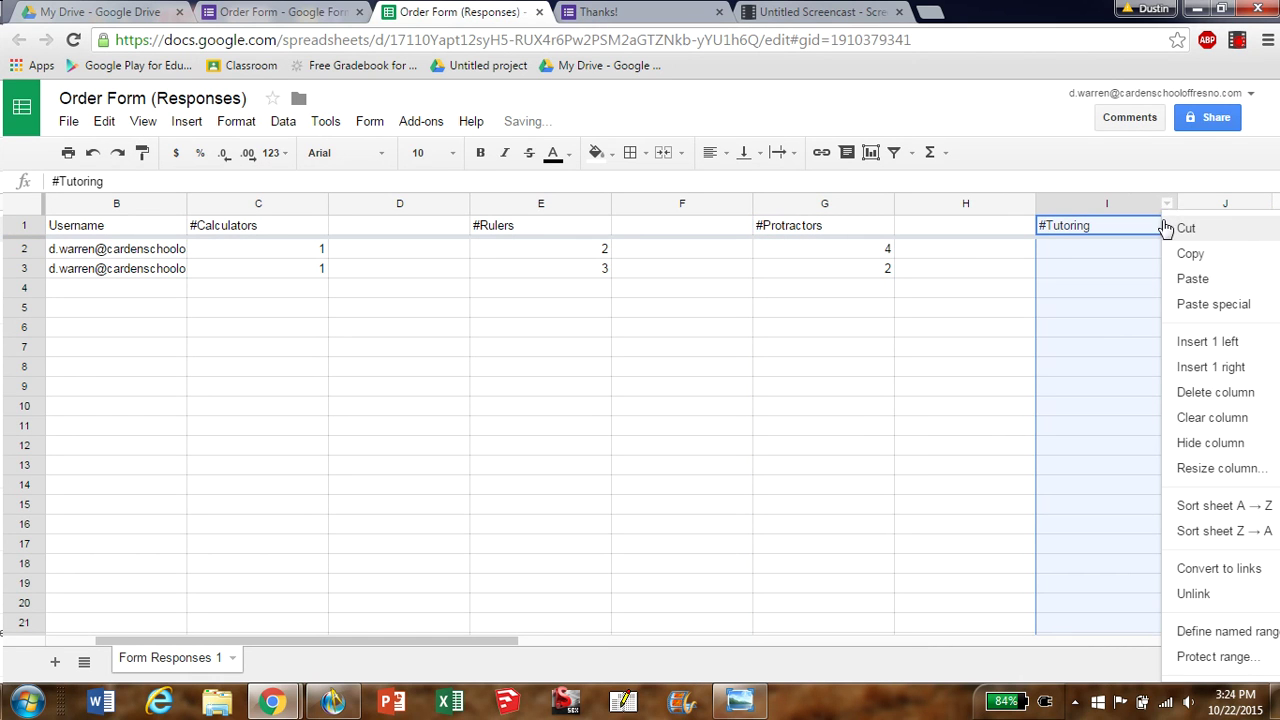
left_click(1210, 369)
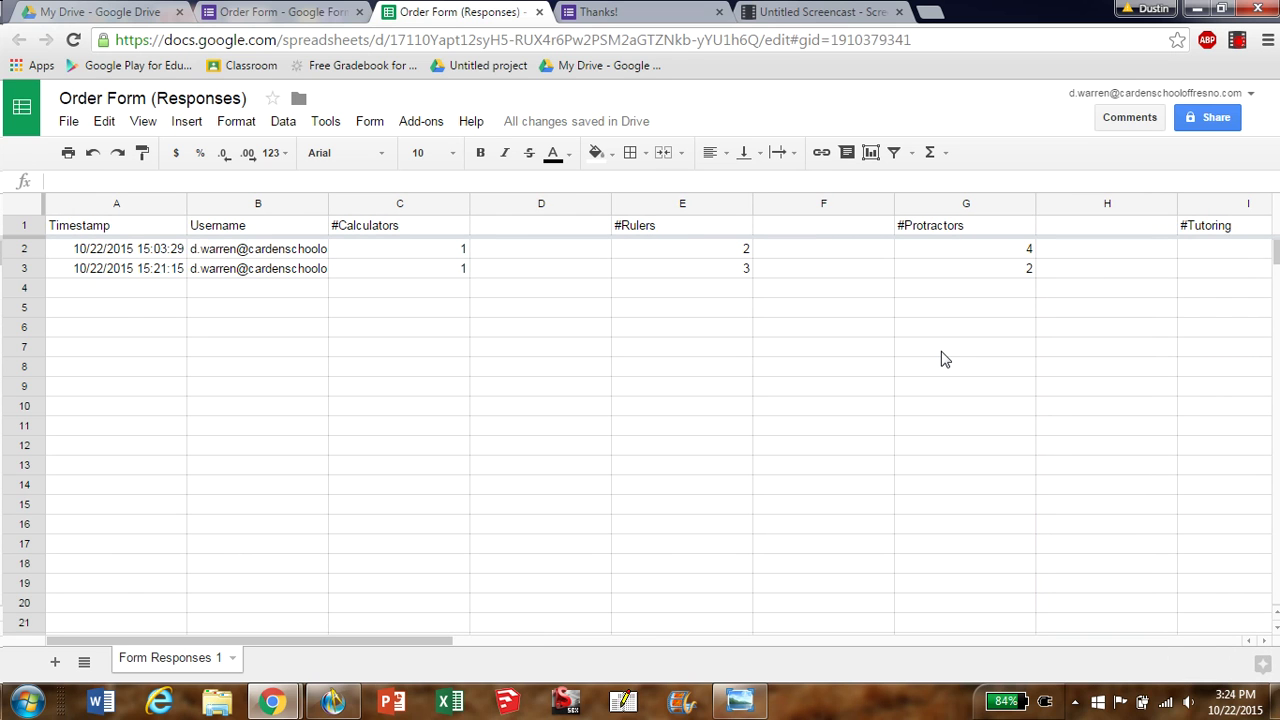
key("ctrl+minus")
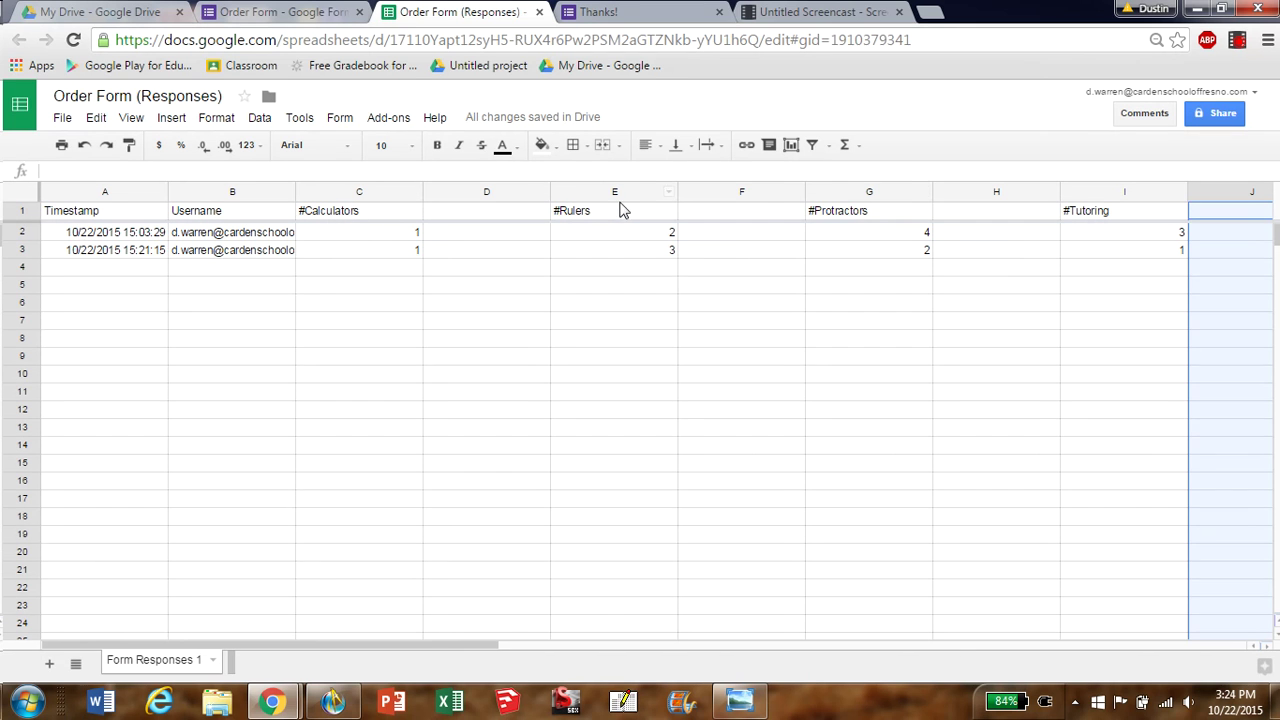
left_click(1245, 213)
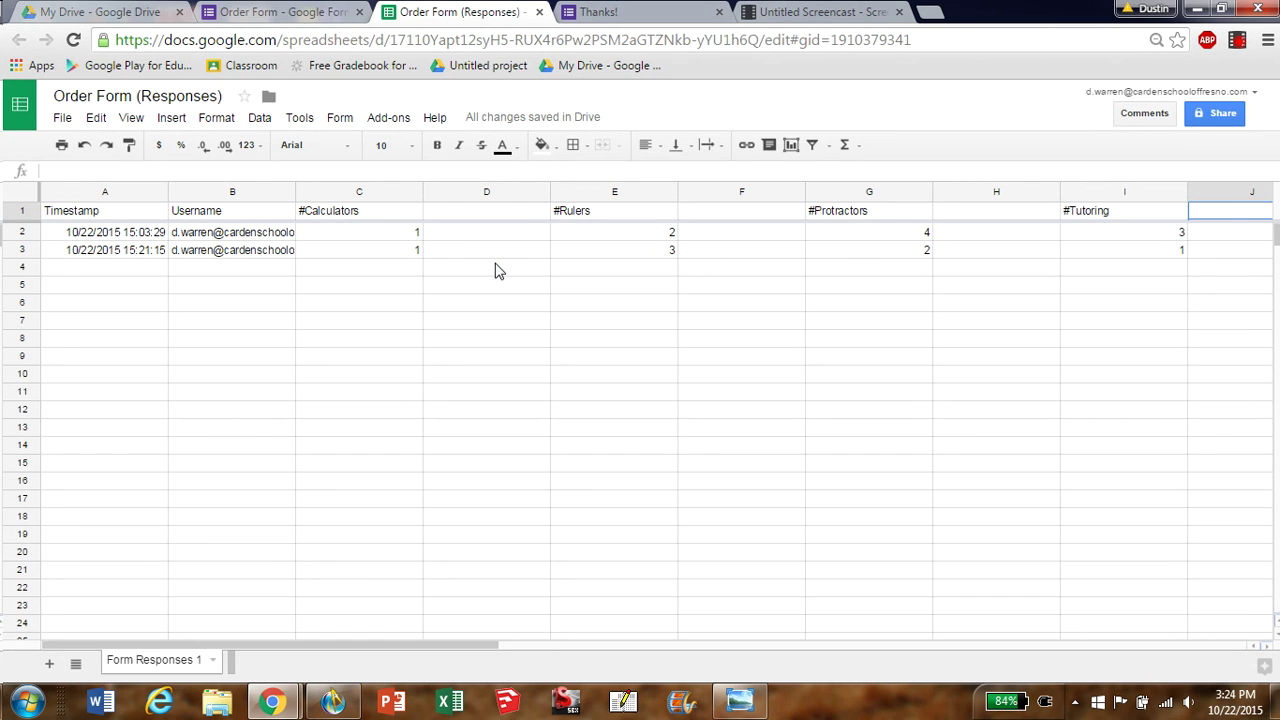
Enter the header "Calculator Price" in D1 and the header "Ruler Price" in F1
left_click(477, 221)
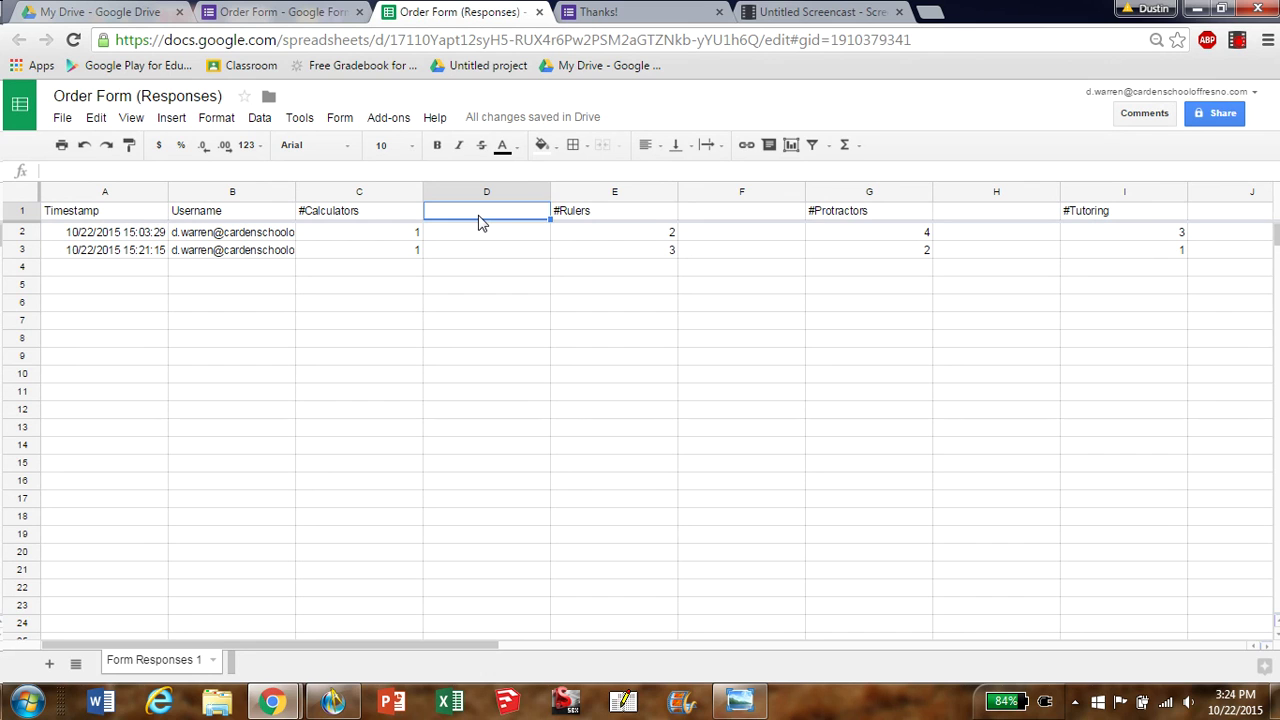
type("Calculator Price")
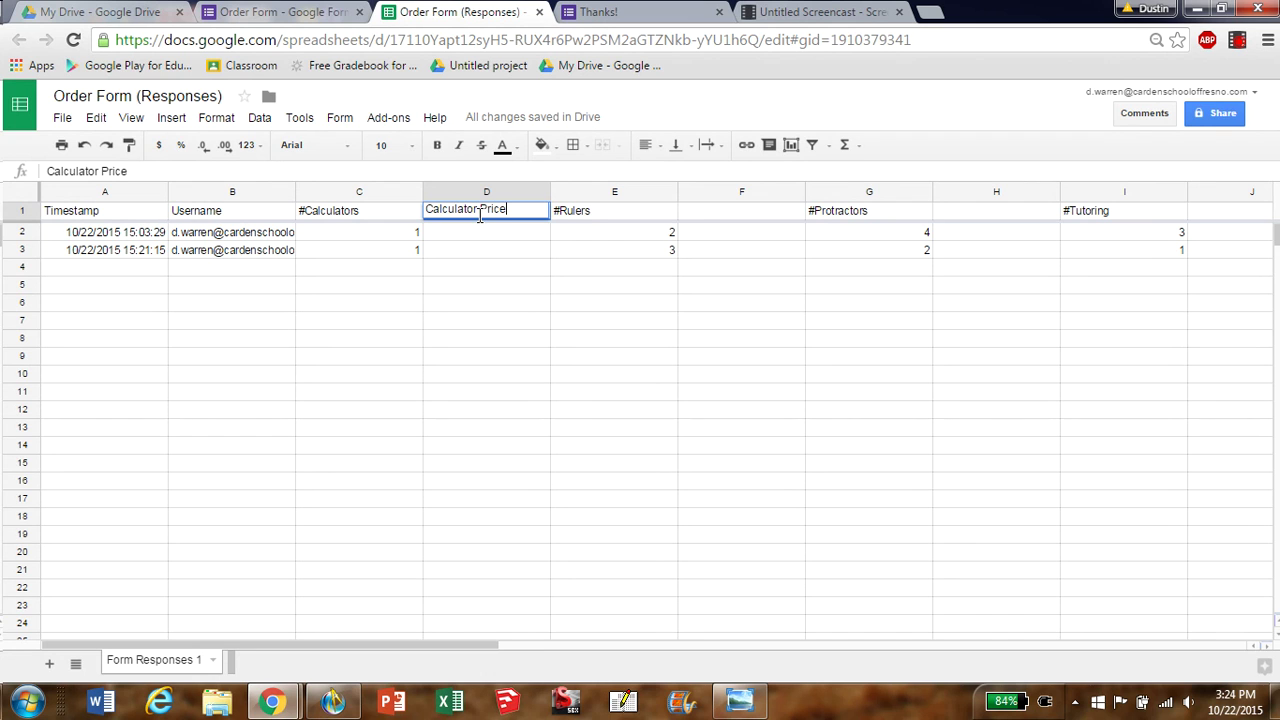
type("R")
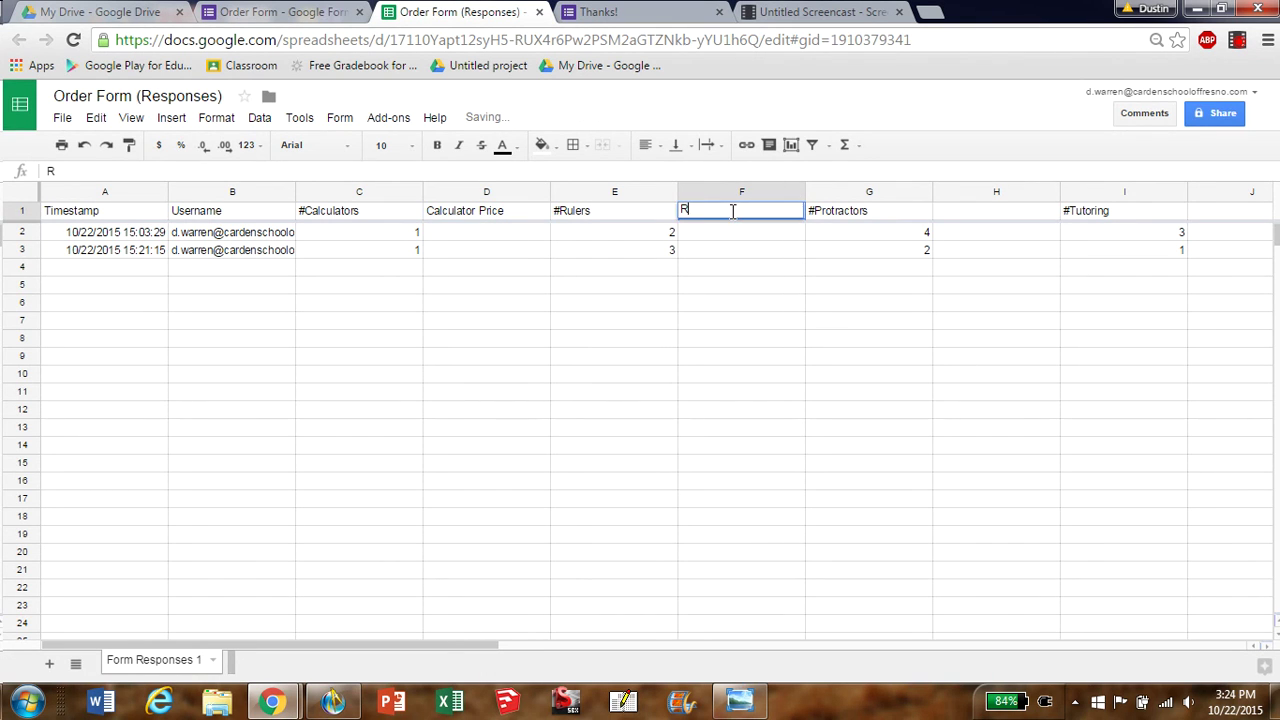
type("uler Price")
Enter the header "Protractor Price" in H1 and the header "Tutoring Price" in J1
left_click(962, 195)
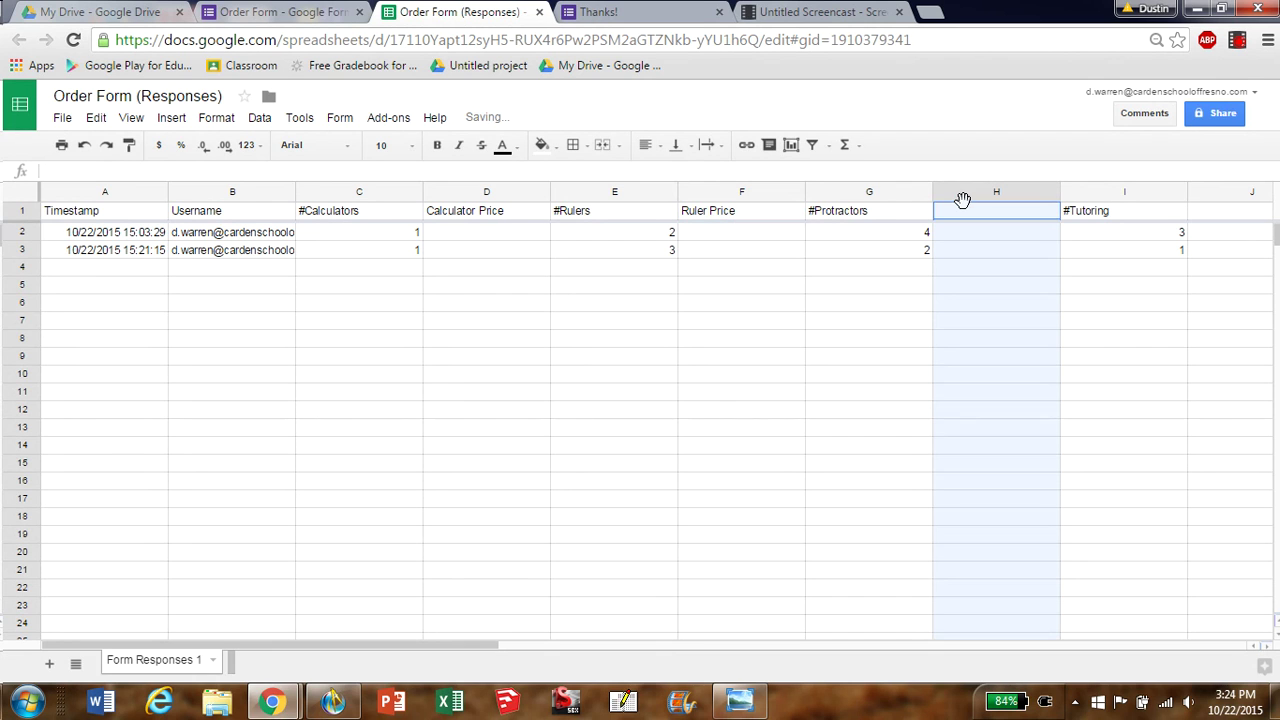
type("Protractor Price")
left_click(1231, 221)
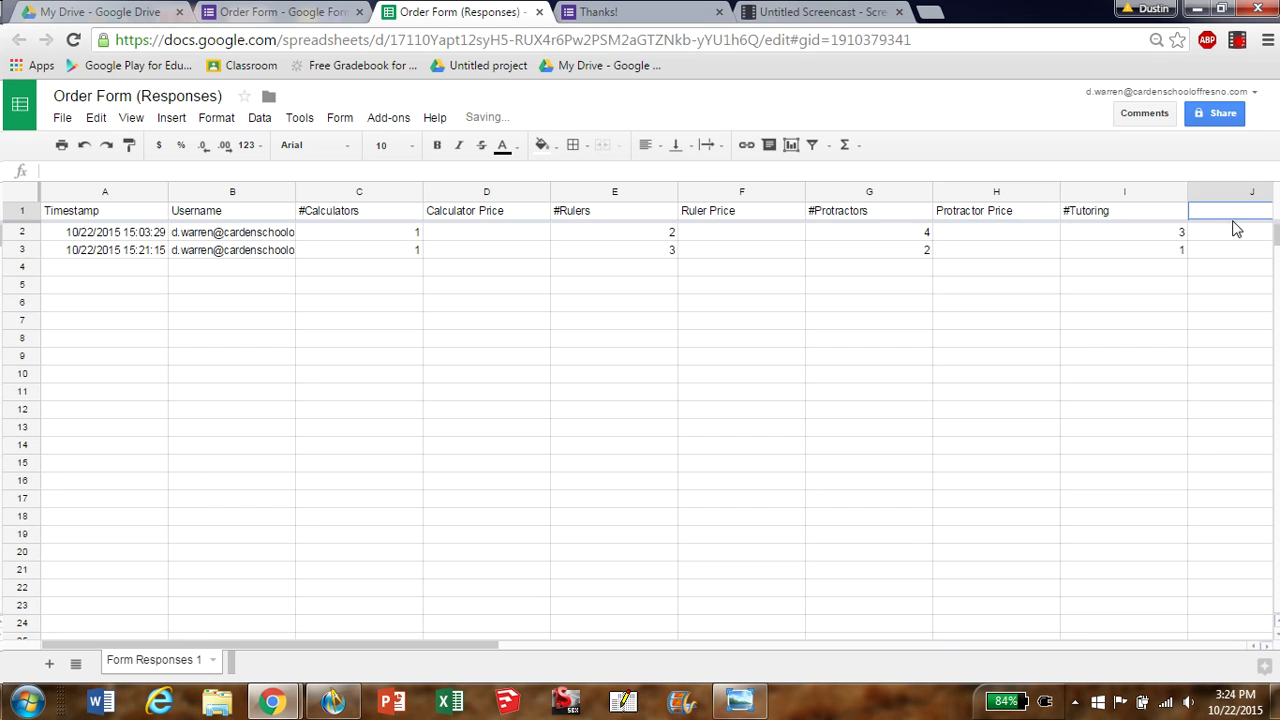
type("Tuto")
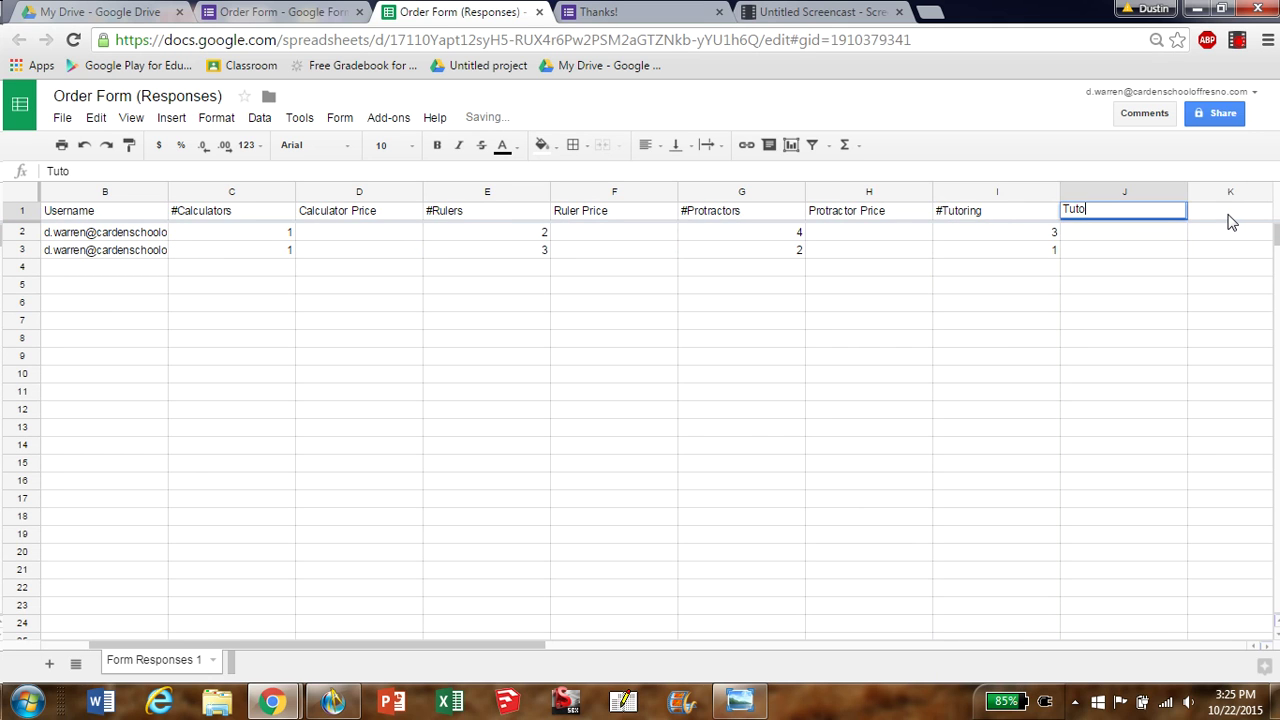
type("ring Price")
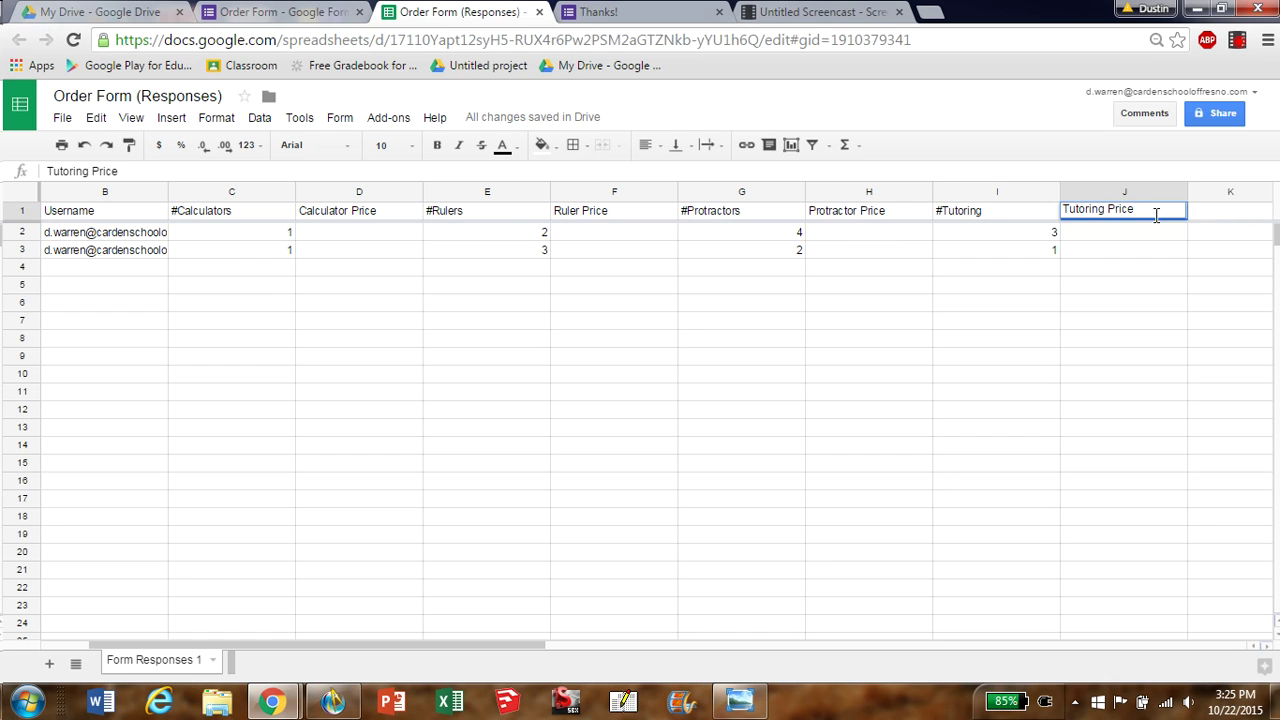
key("Return")
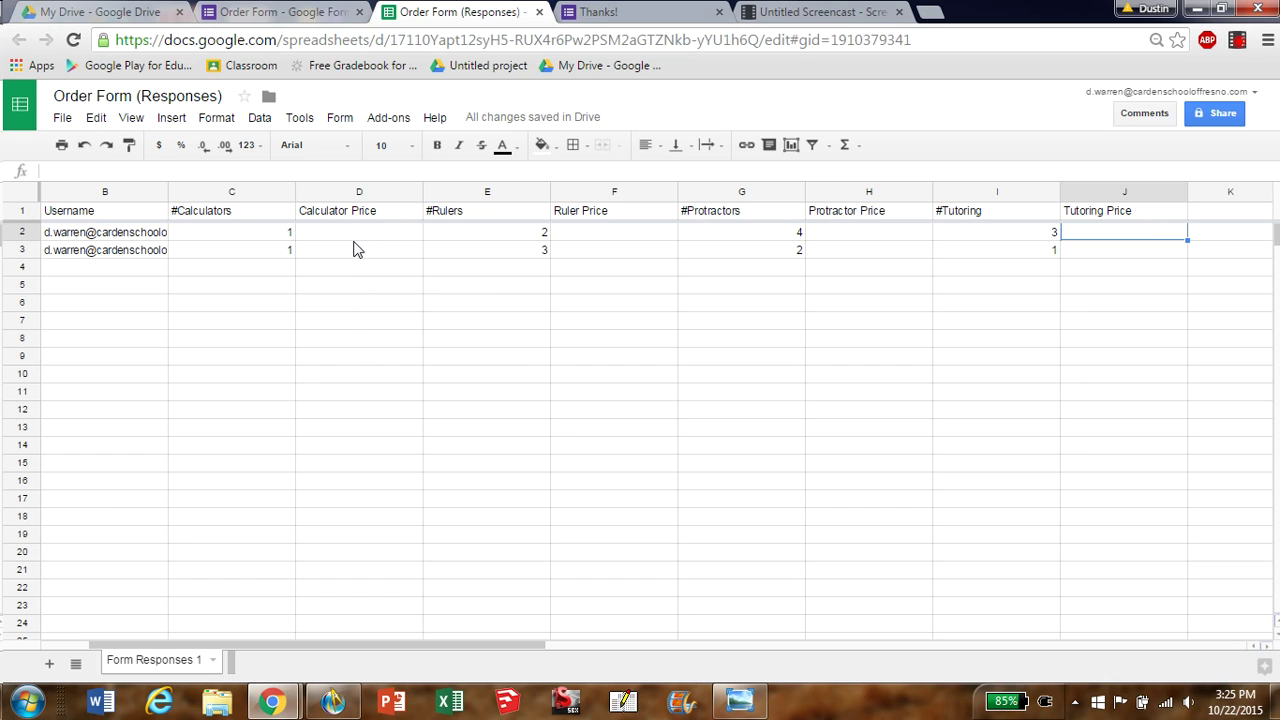
left_click(268, 238)
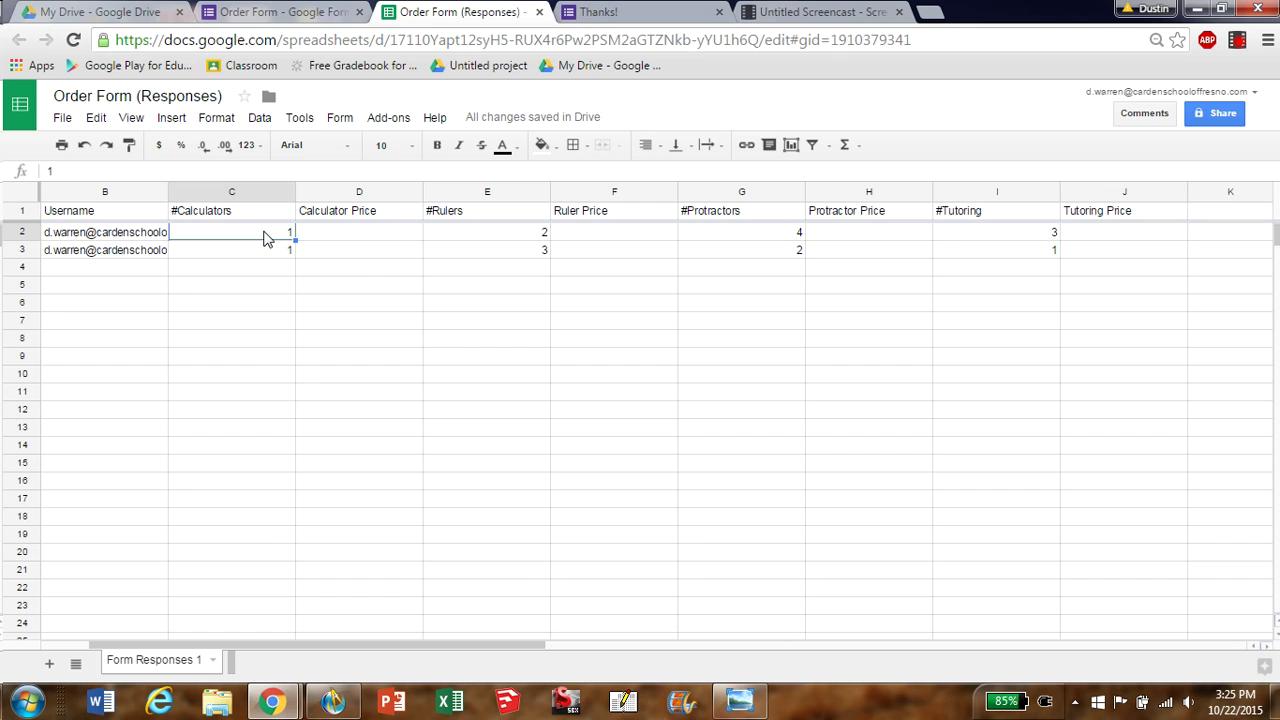
left_click(516, 238)
left_click(726, 237)
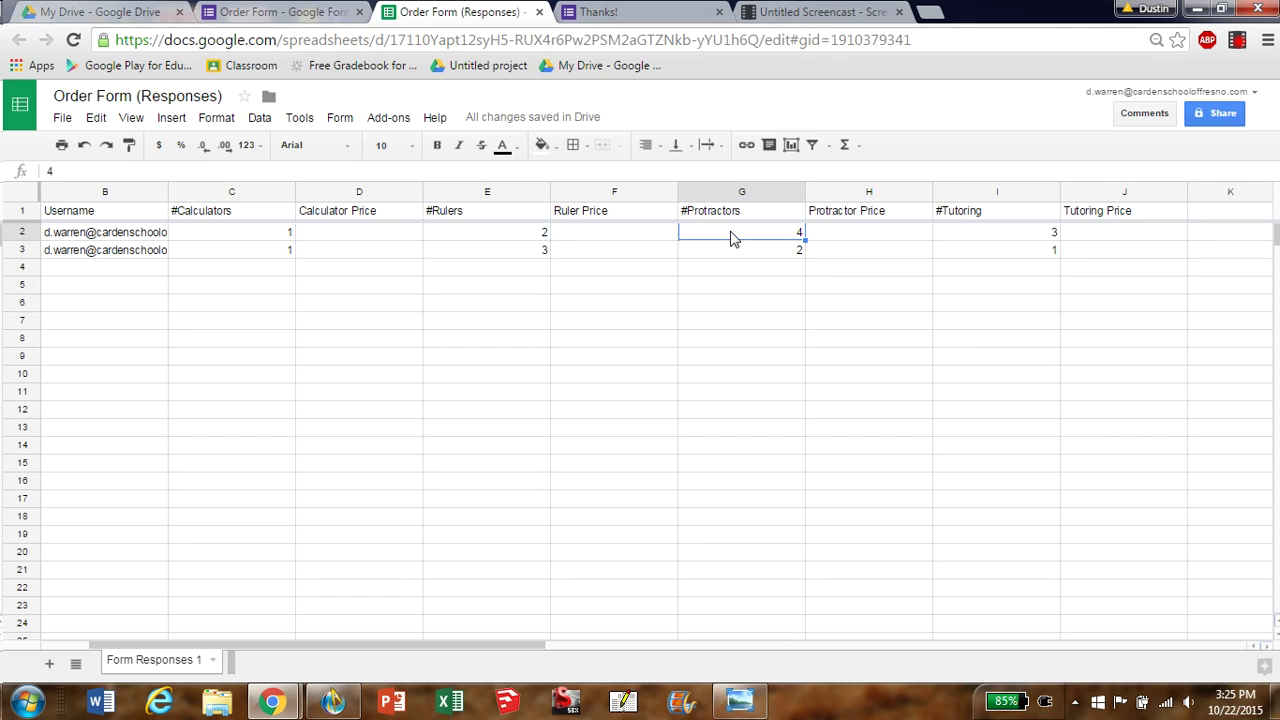
left_click(253, 236)
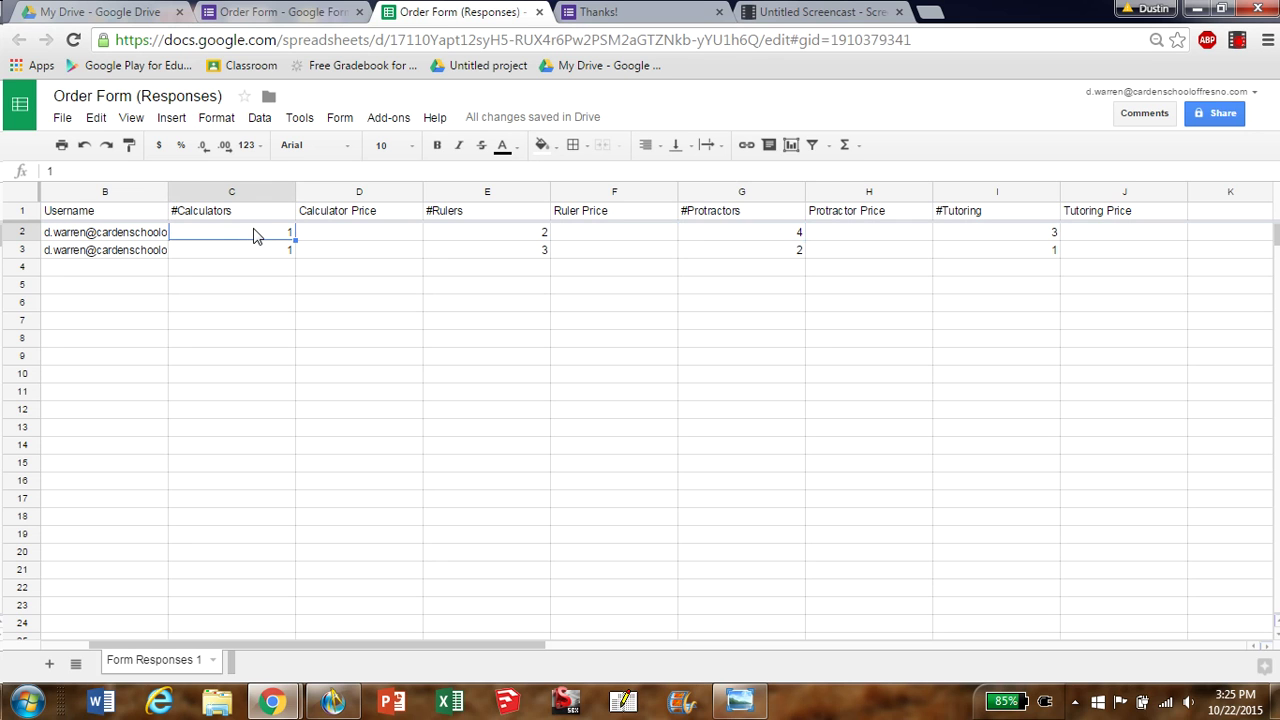
Try the calculator price formula =C2*40 in D2 filled down to D14, and clear those cells again
left_click(330, 237)
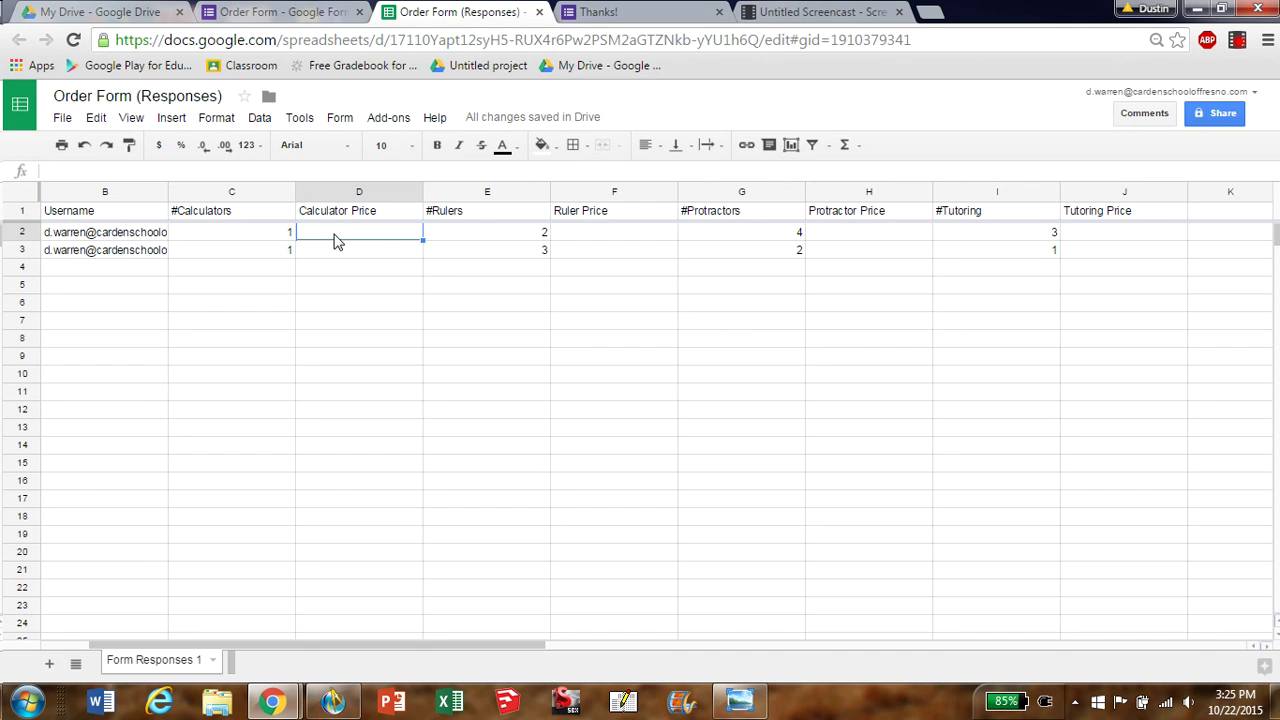
type("=")
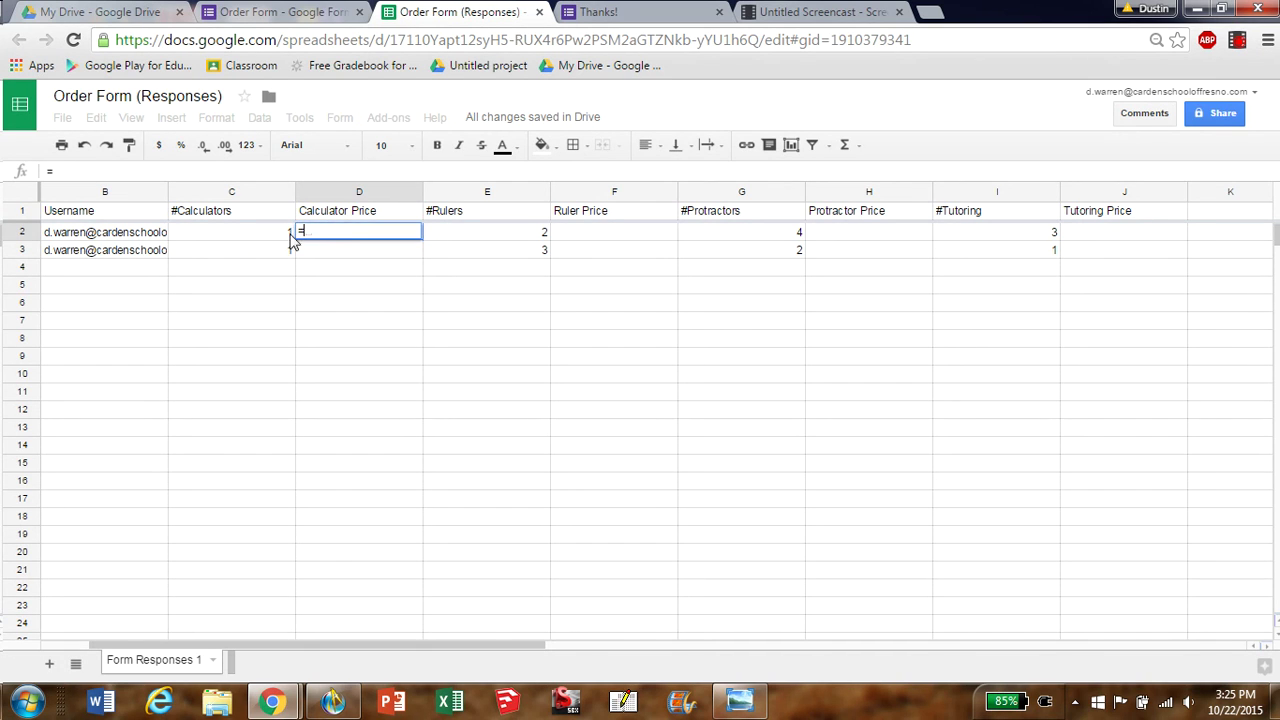
left_click(272, 238)
type("*40")
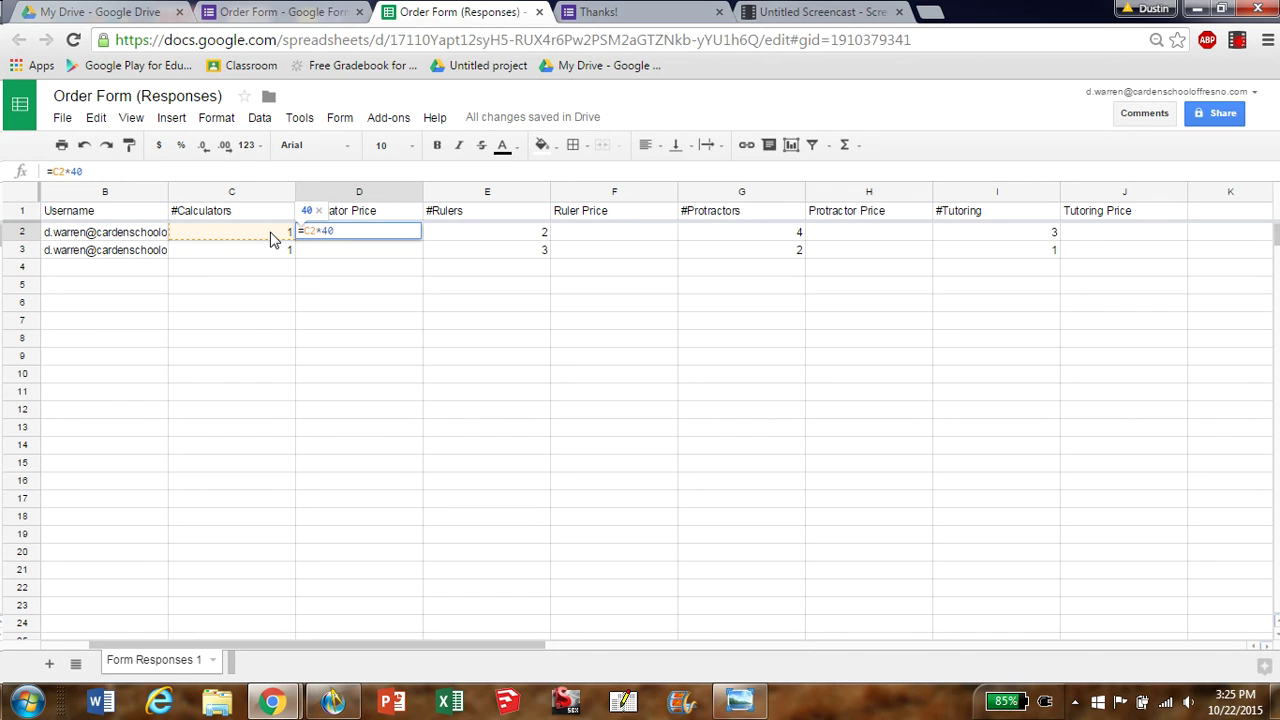
key("Return")
left_click(381, 239)
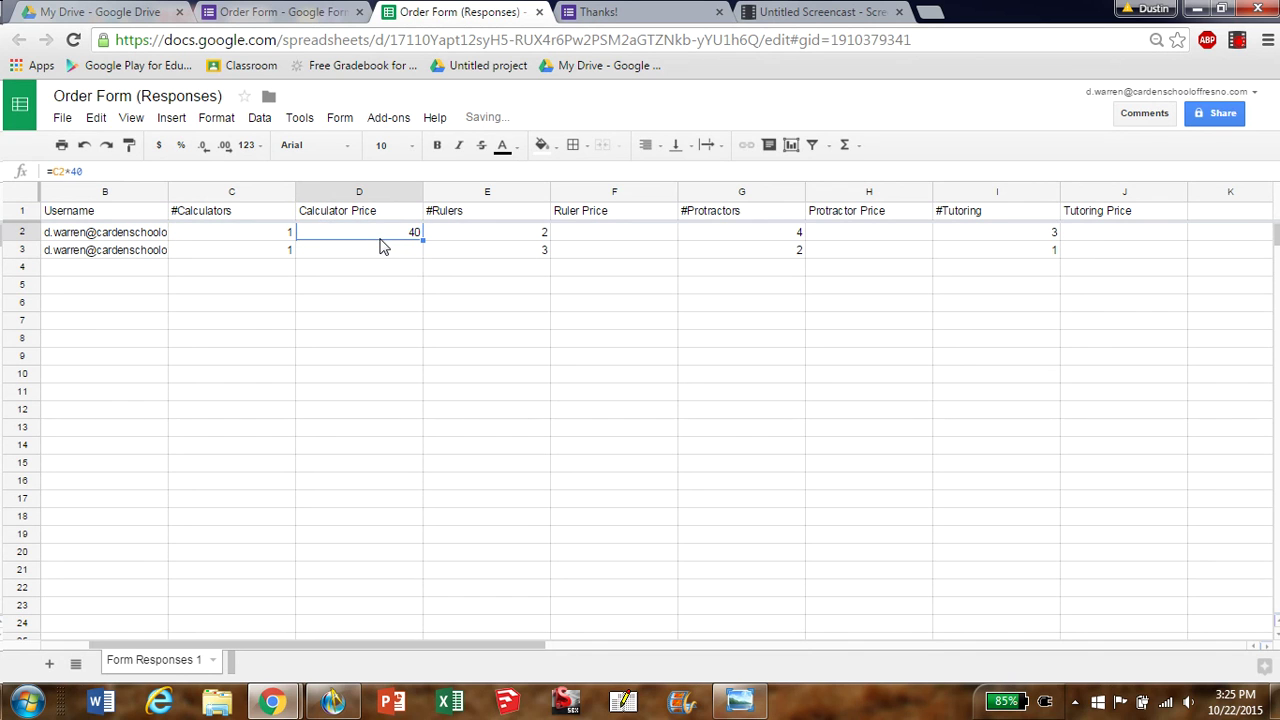
left_click_drag(421, 240, 404, 438)
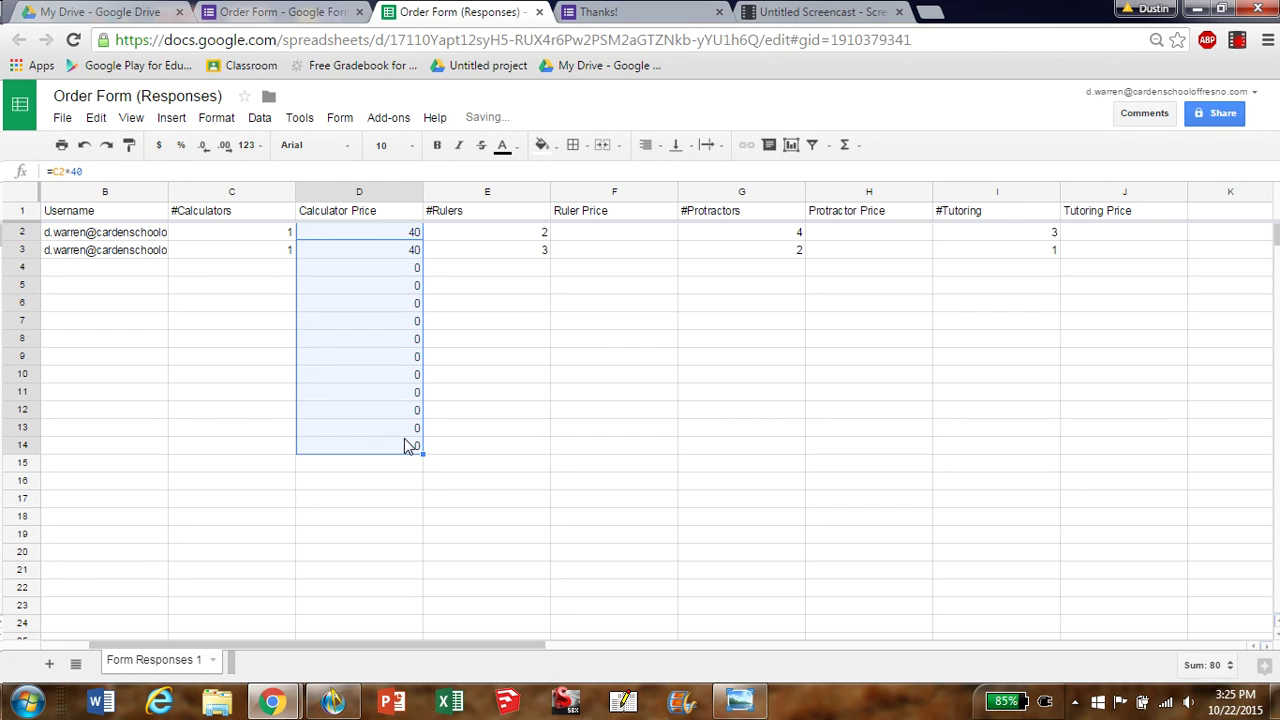
key("Delete")
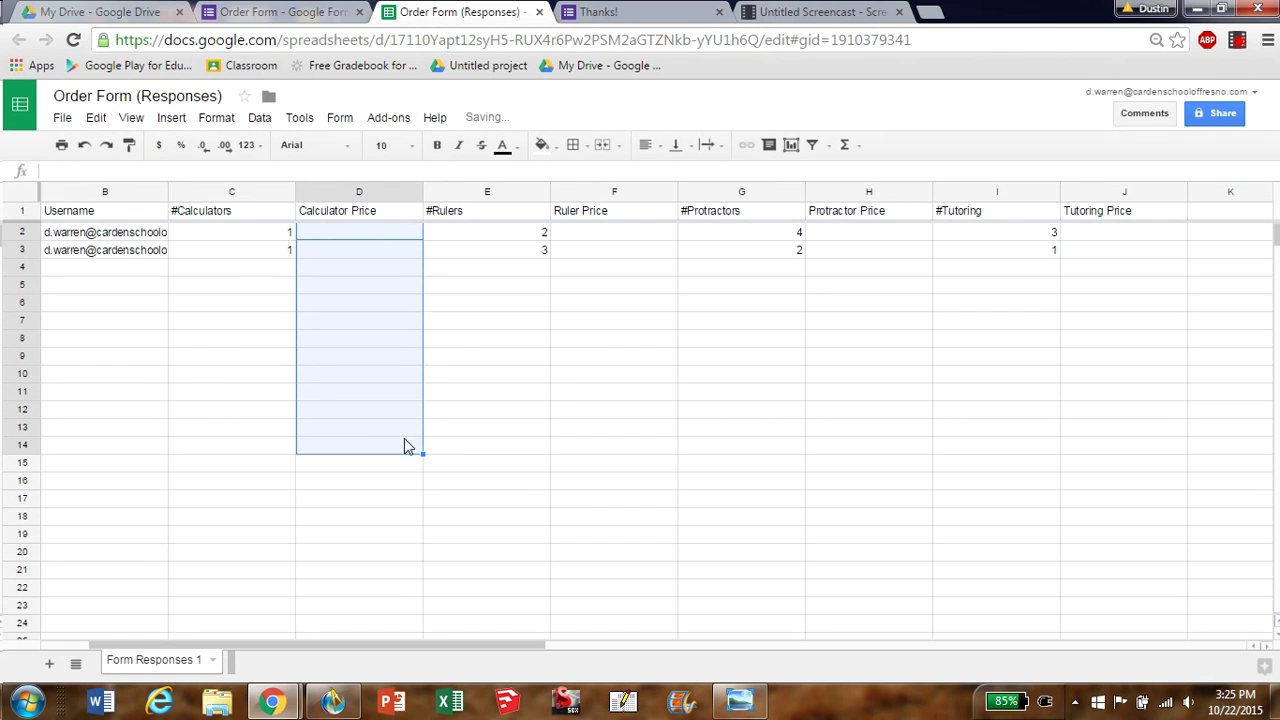
Start a formula in D2 under Calculator Price with the ARRAYFORMULA function
left_click(383, 240)
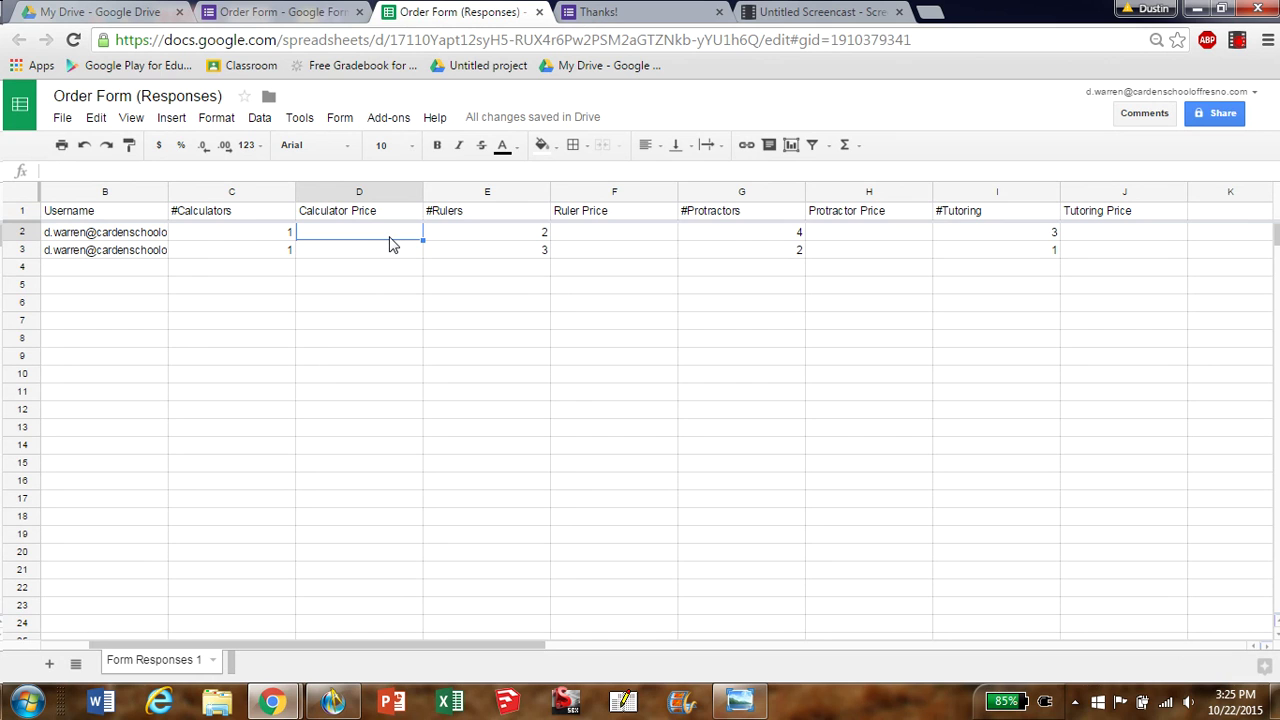
type("=")
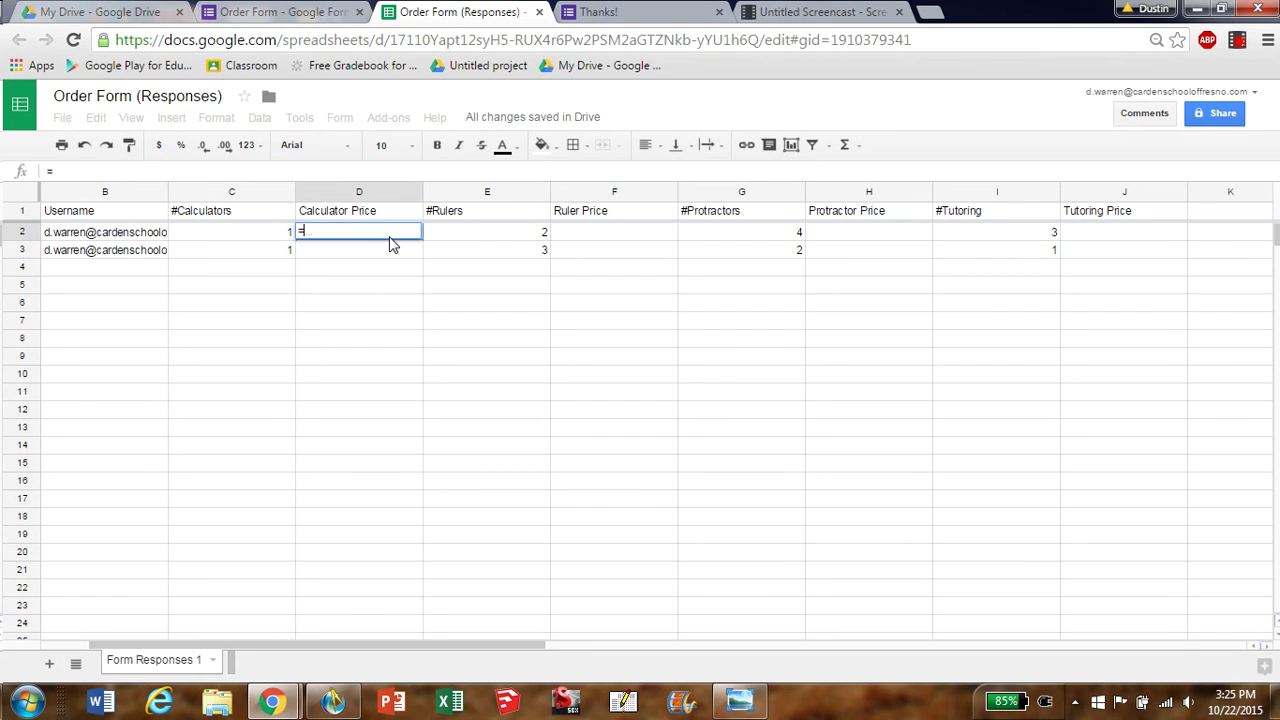
type("aa")
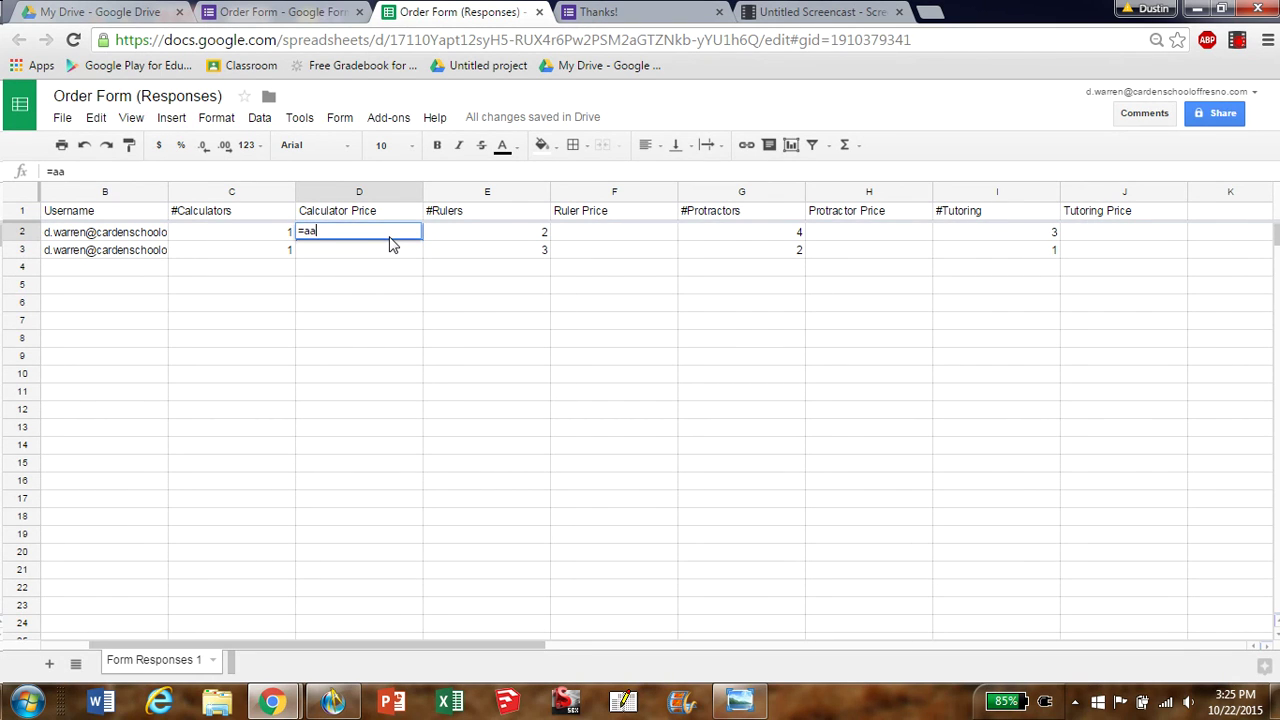
type("rr")
key("BackSpace")
key("BackSpace")
key("BackSpace")
type("rr")
left_click(387, 249)
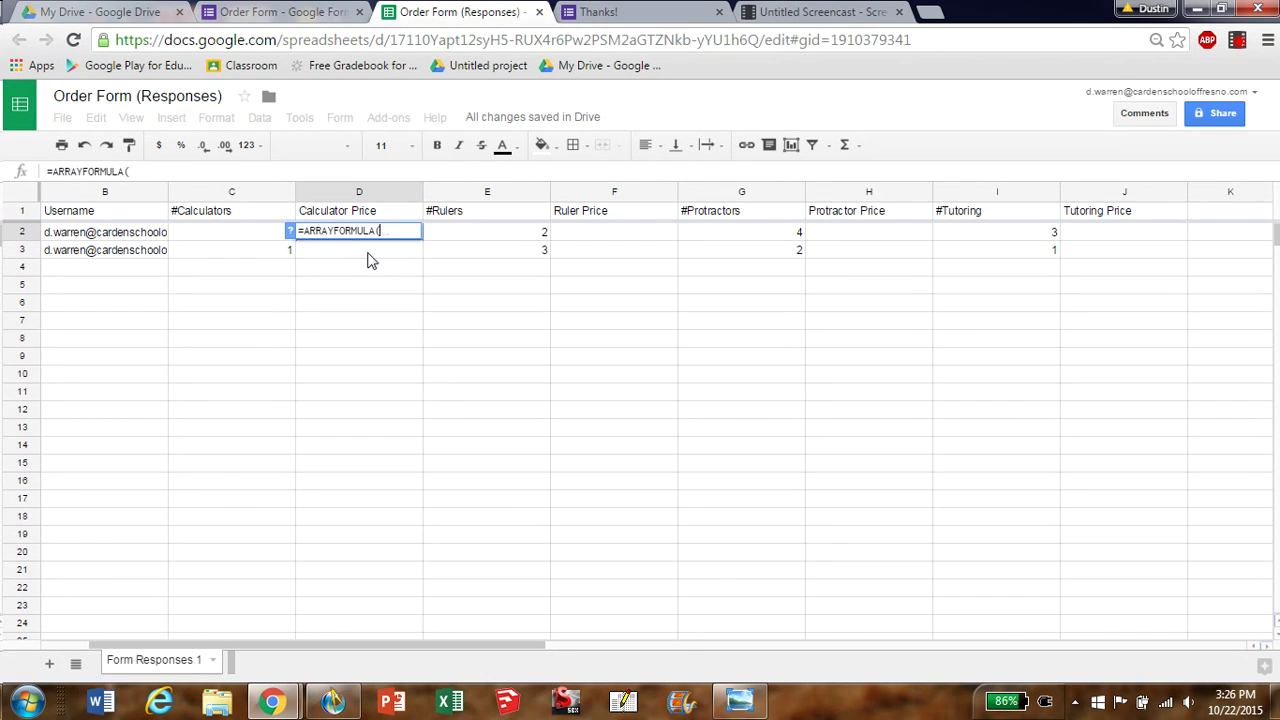
type("c")
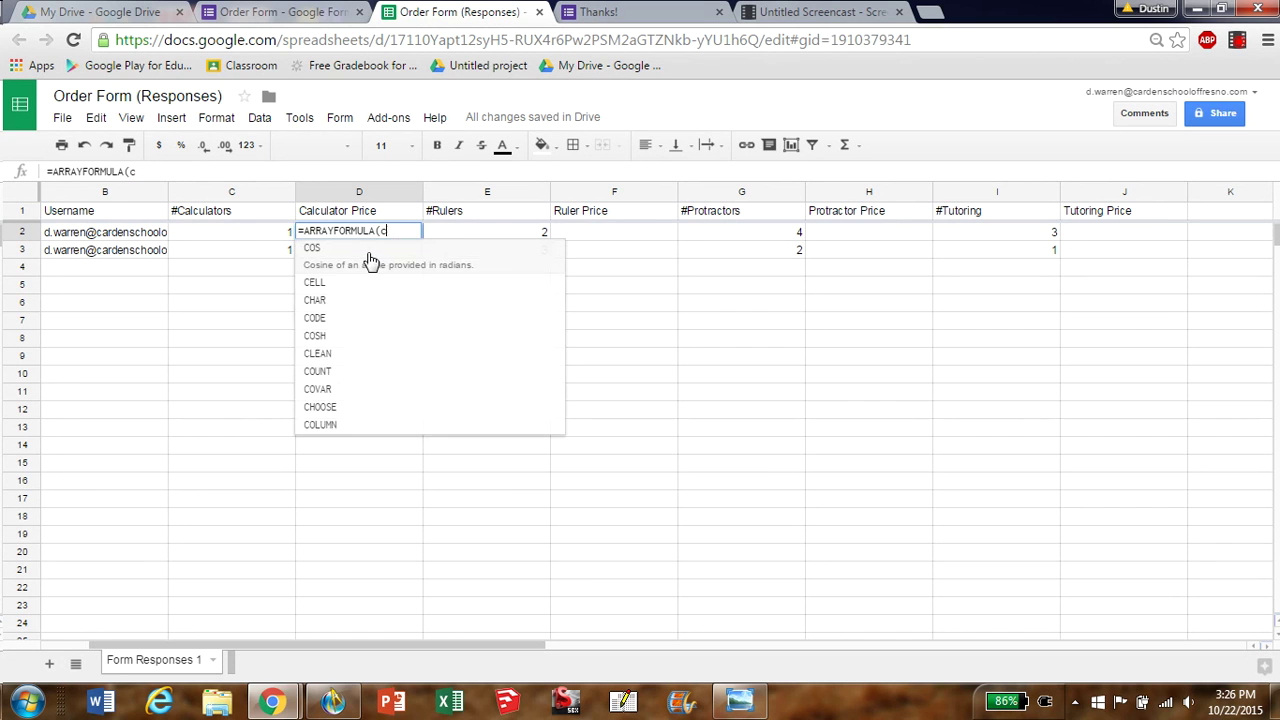
type("2:")
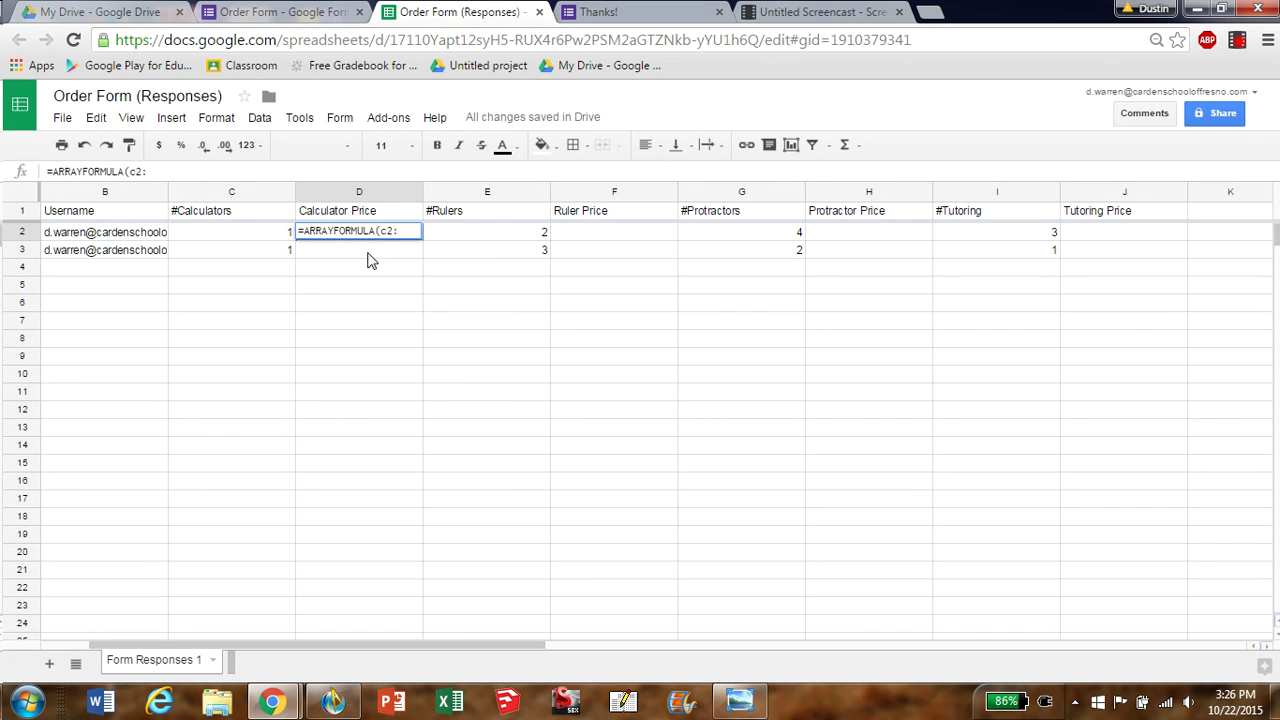
key("BackSpace")
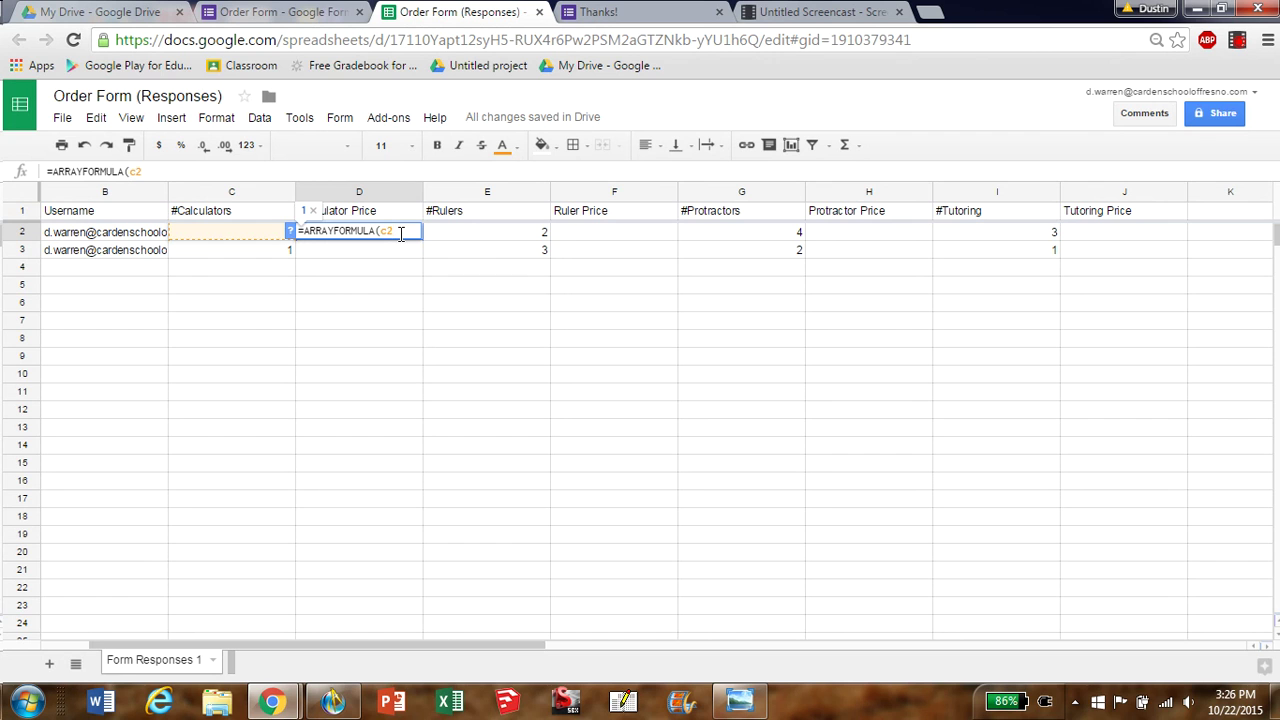
key("BackSpace")
key("BackSpace")
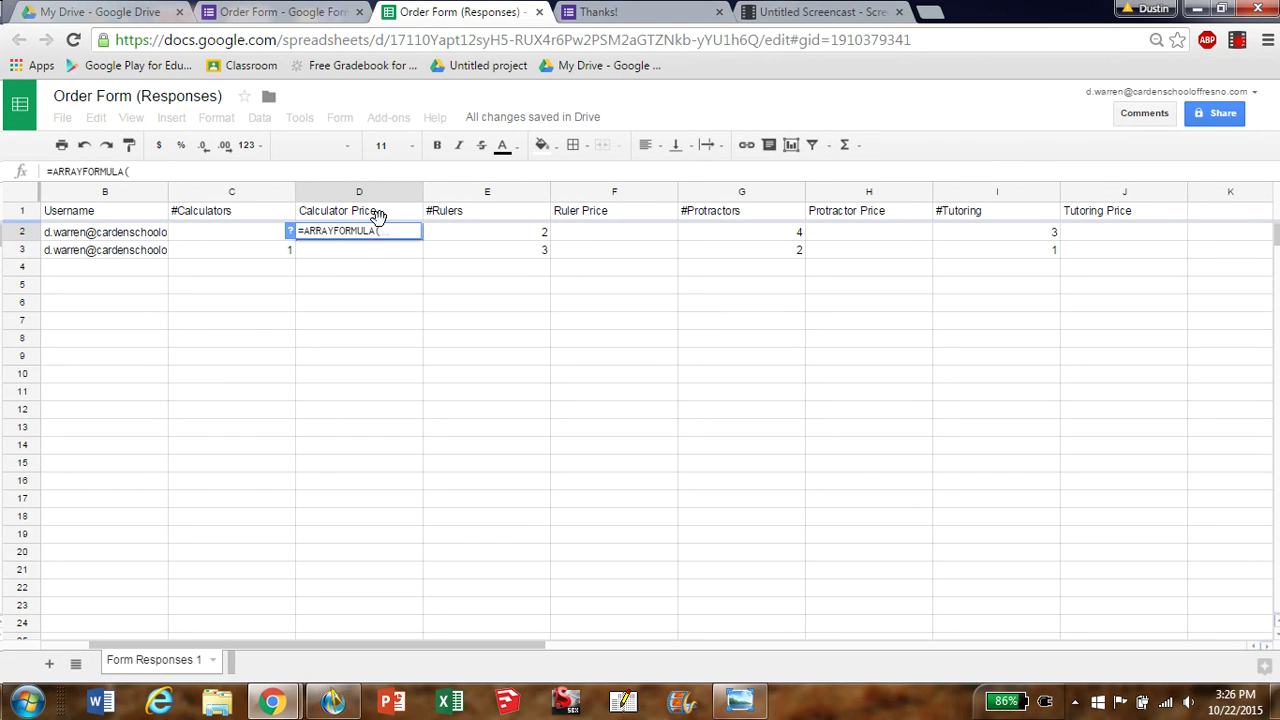
Set the array formula's range in D2 to c2:c, covering the whole #Calculators column from row 2, followed by the multiplication operator
type("c2:")
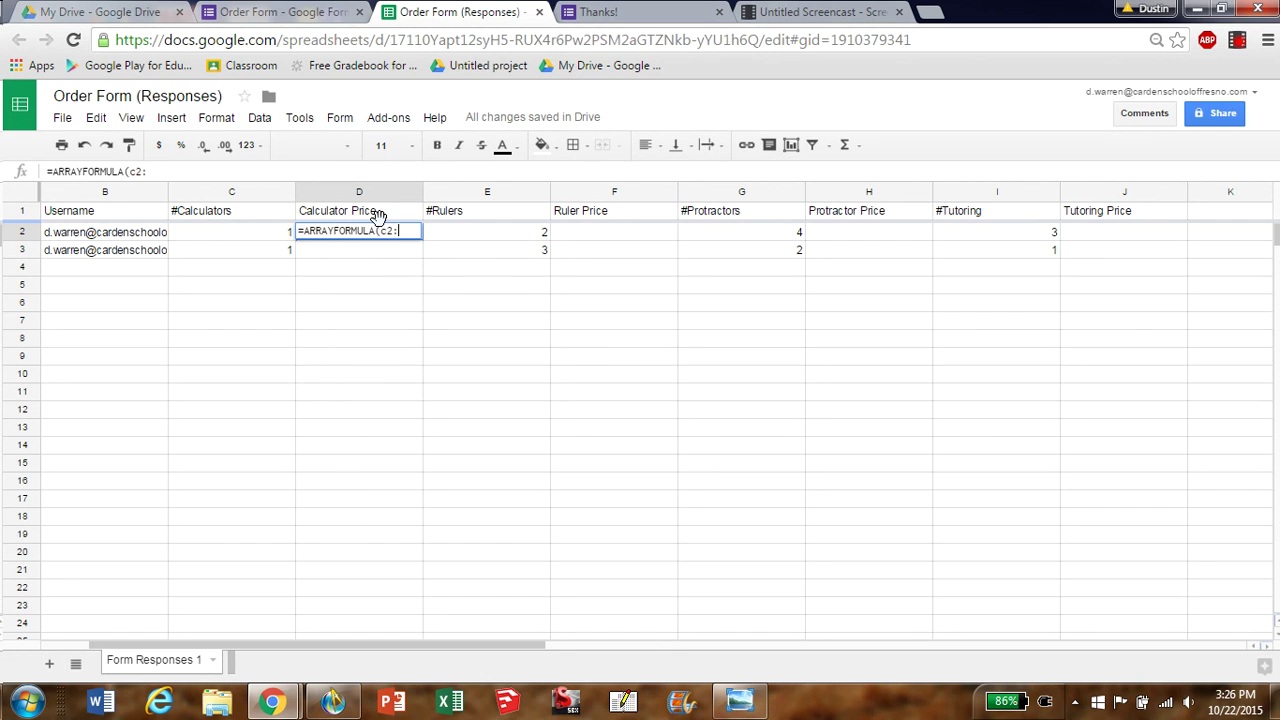
type("c")
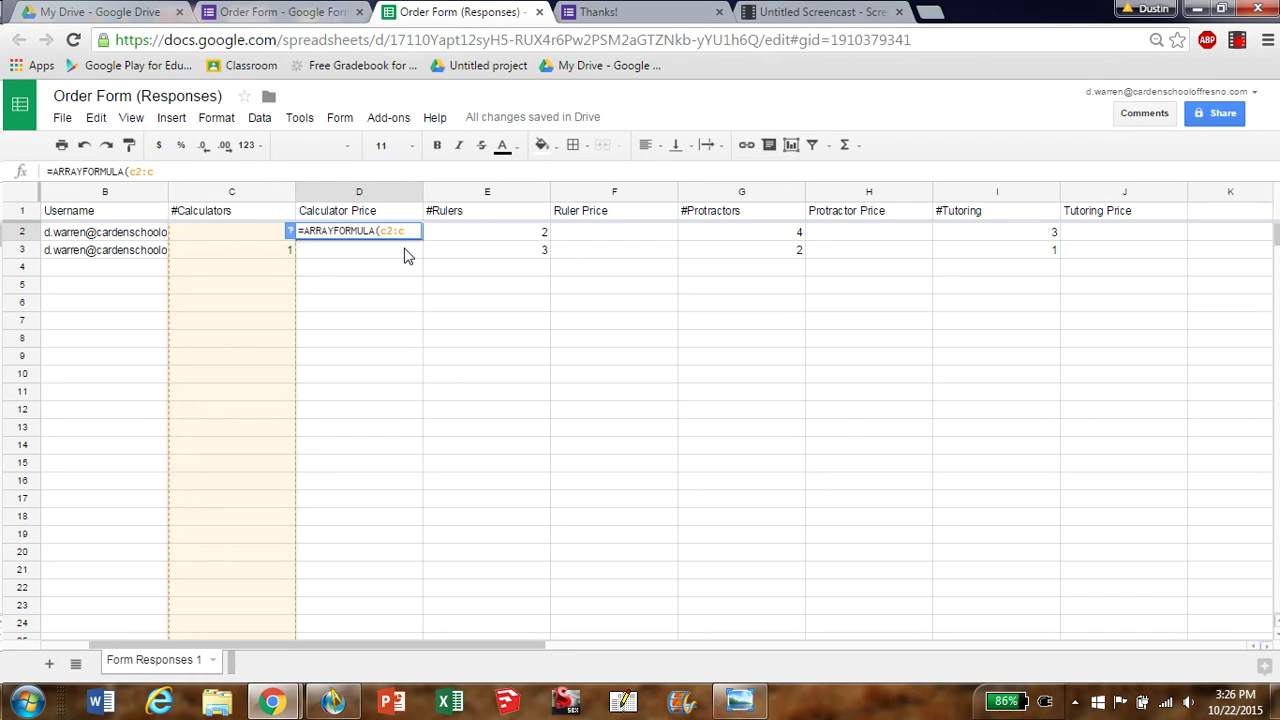
type("0")
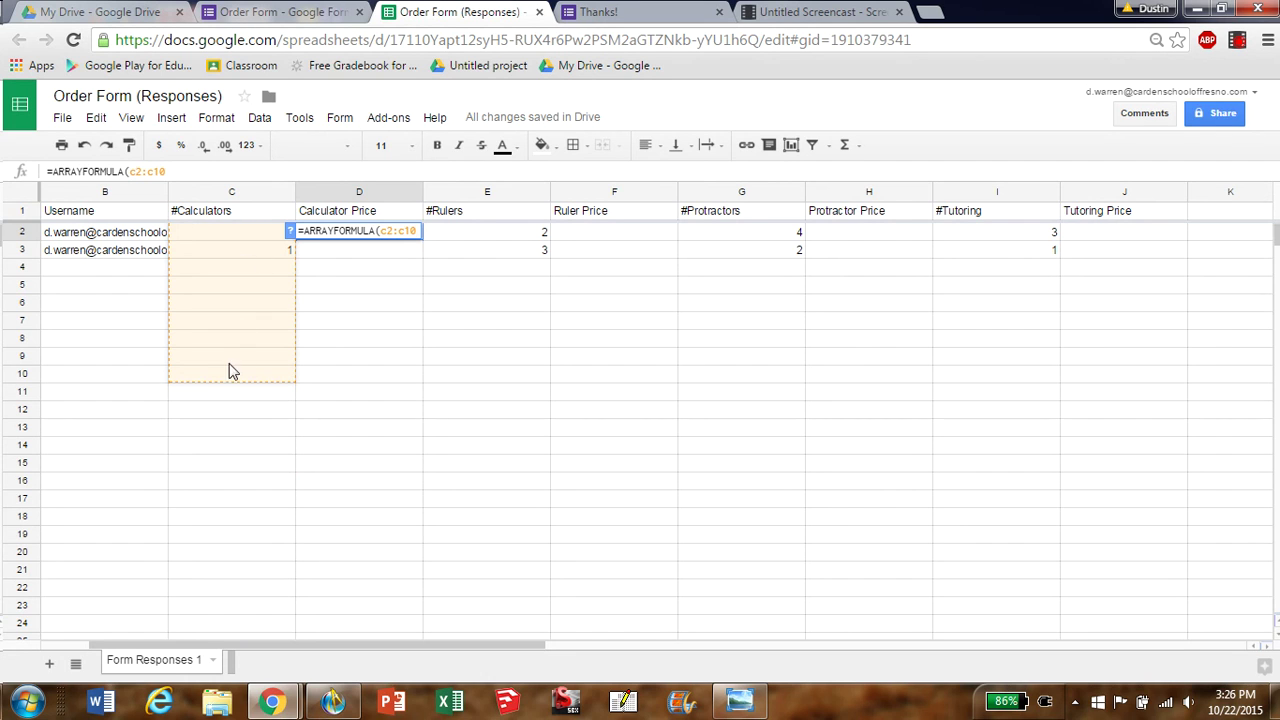
key("BackSpace")
key("BackSpace")
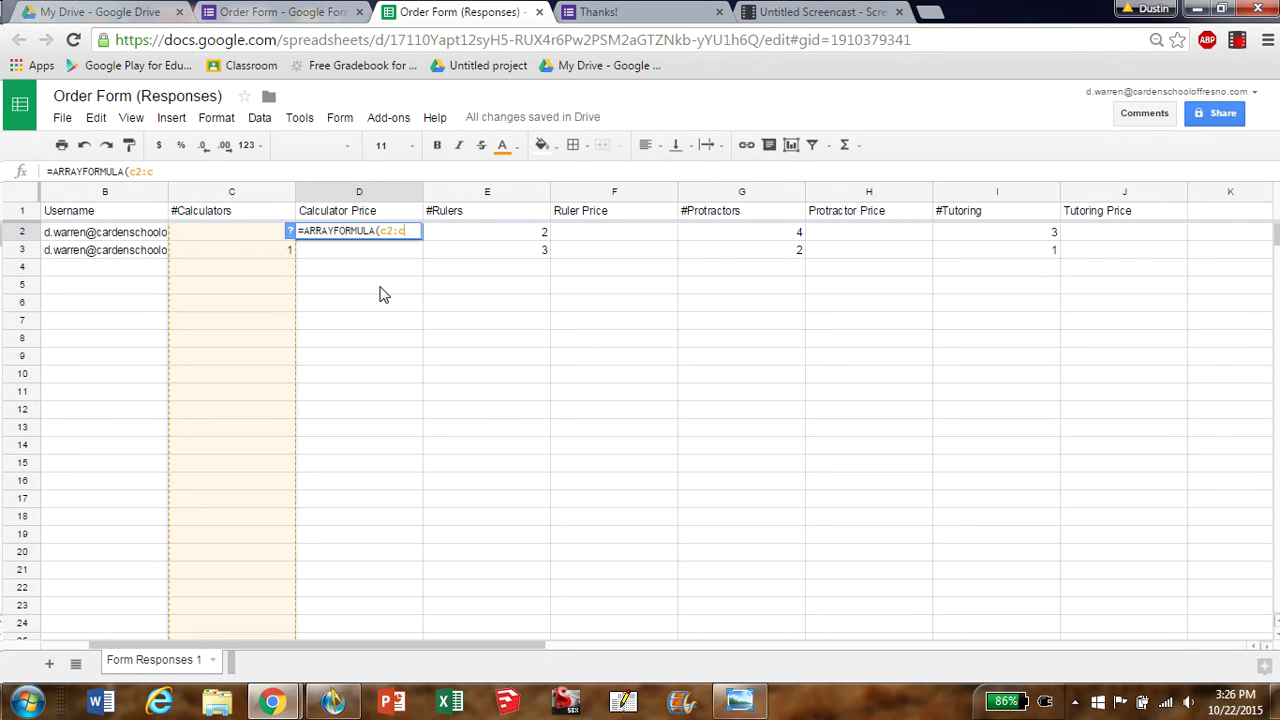
type("*")
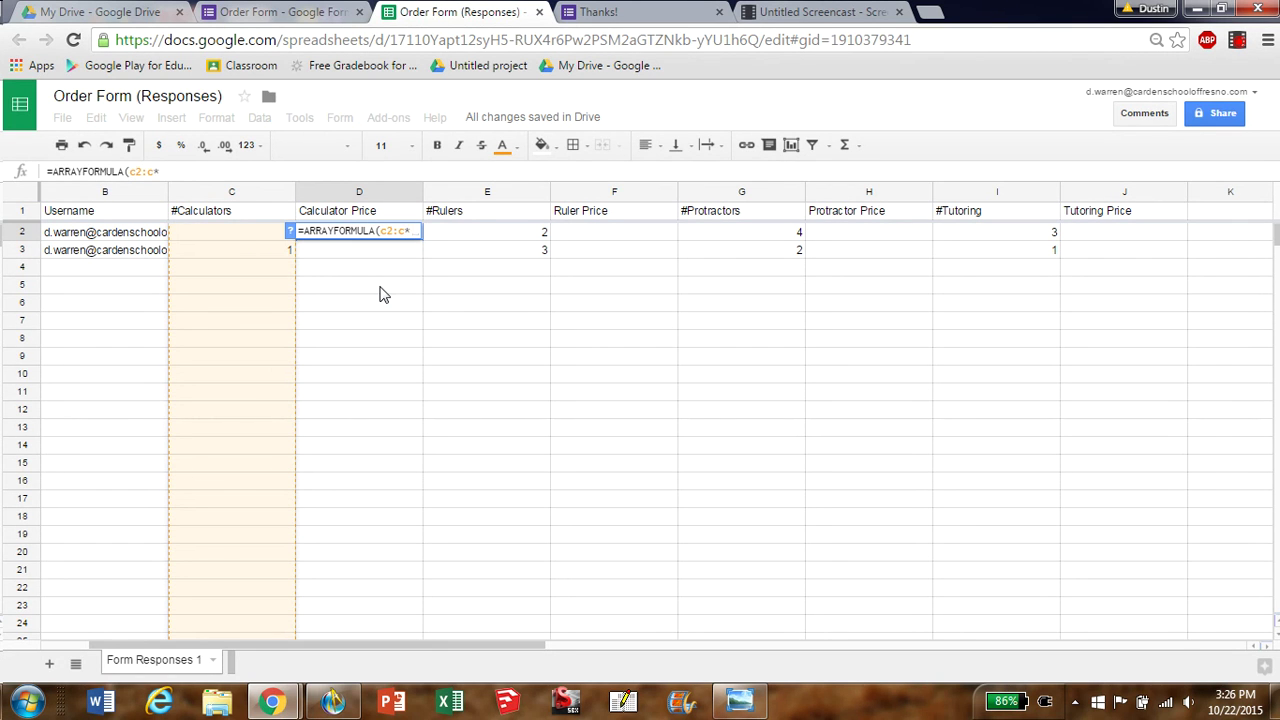
Check the calculator price on the form's confirmation page and complete the D2 formula as =ARRAYFORMULA(c2:c*40)
left_click(244, 17)
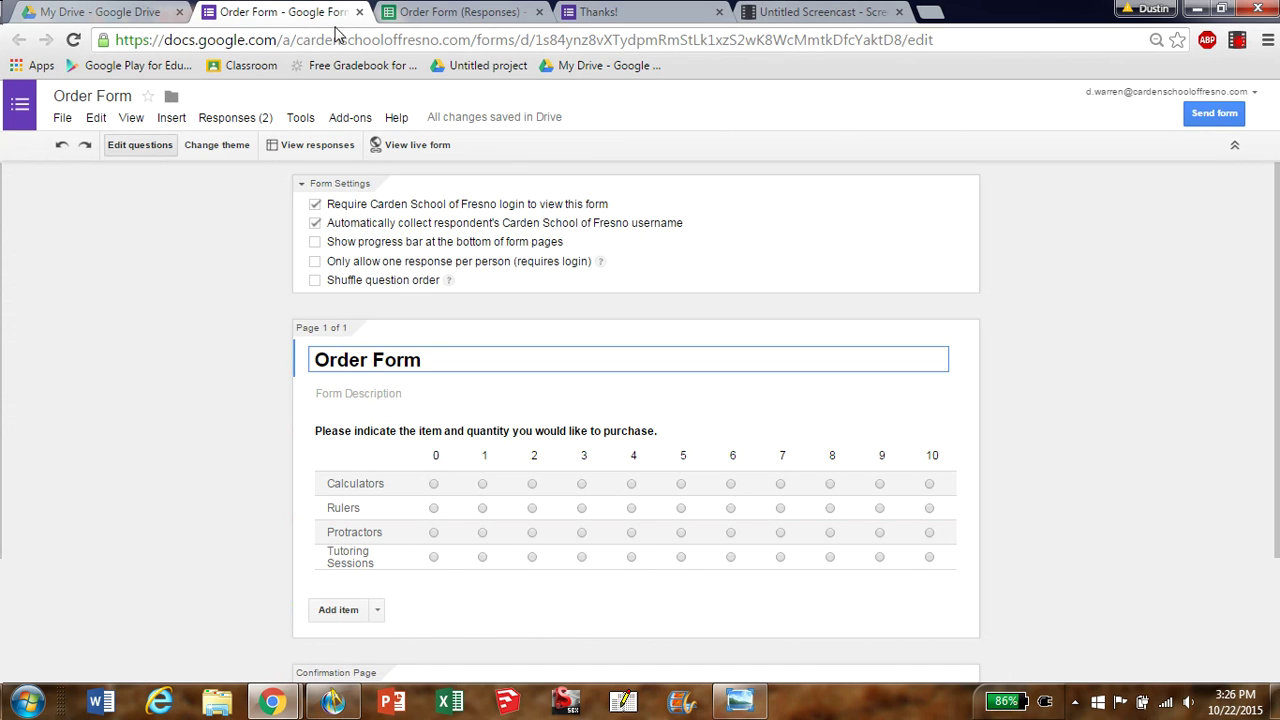
left_click(600, 14)
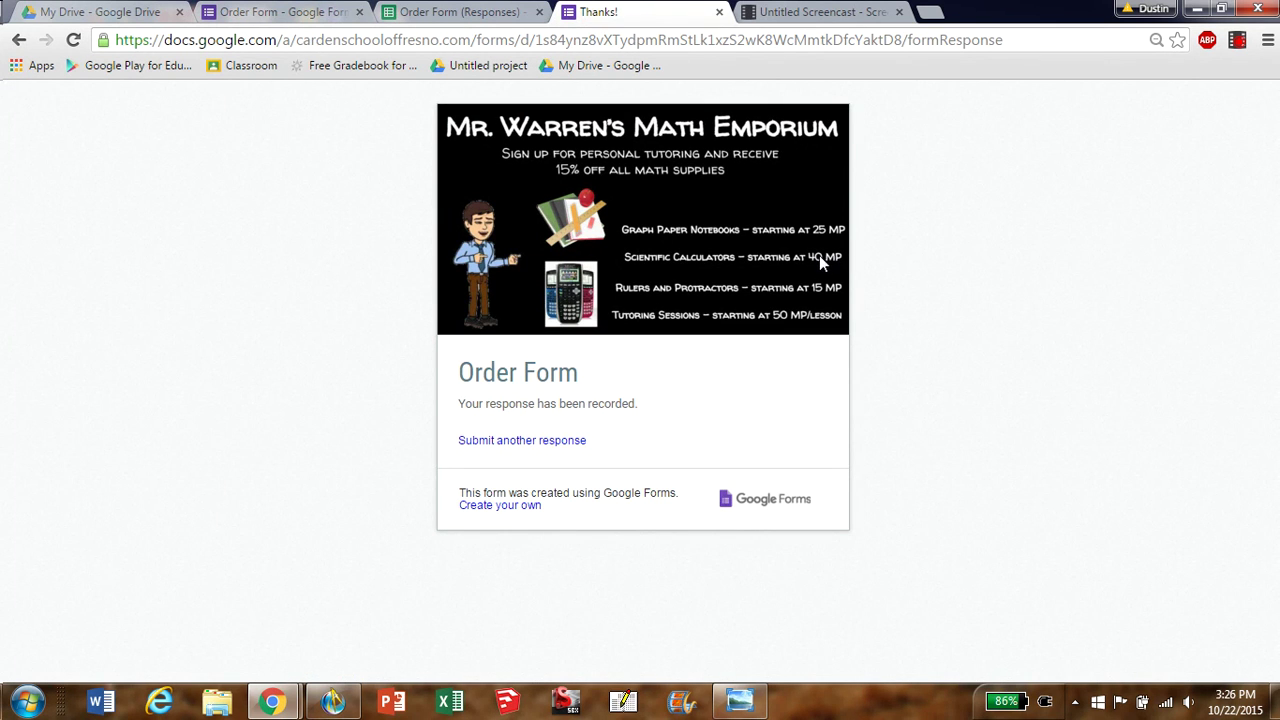
left_click(455, 12)
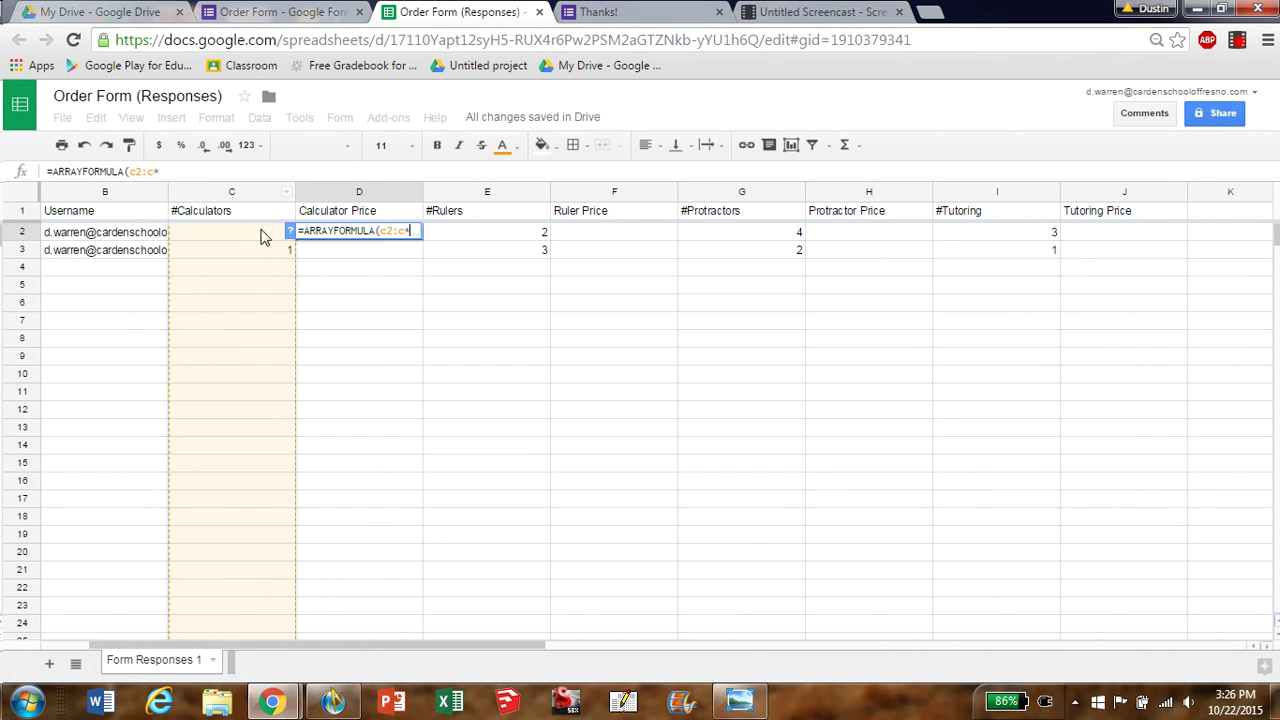
double_click(395, 232)
mouse_move(394, 232)
left_mouse_down()
mouse_move(380, 232)
mouse_move(396, 232)
left_mouse_up()
left_click(410, 232)
type("40)")
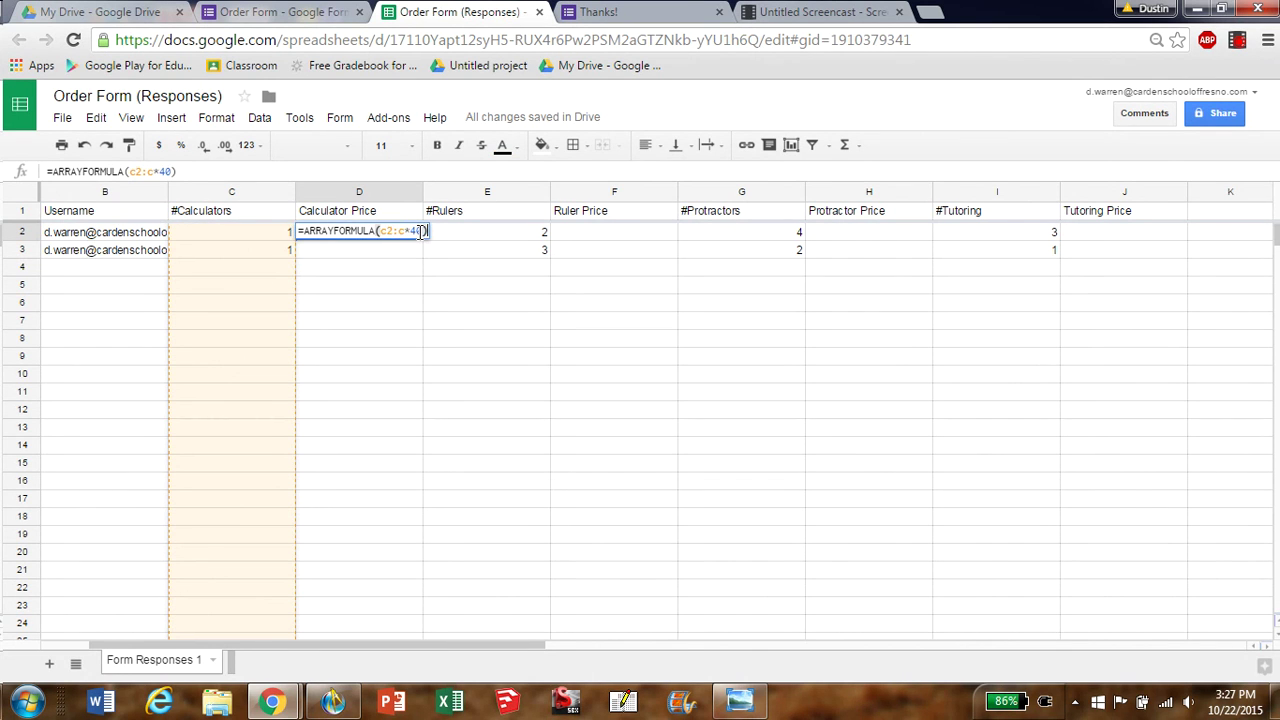
key("Return")
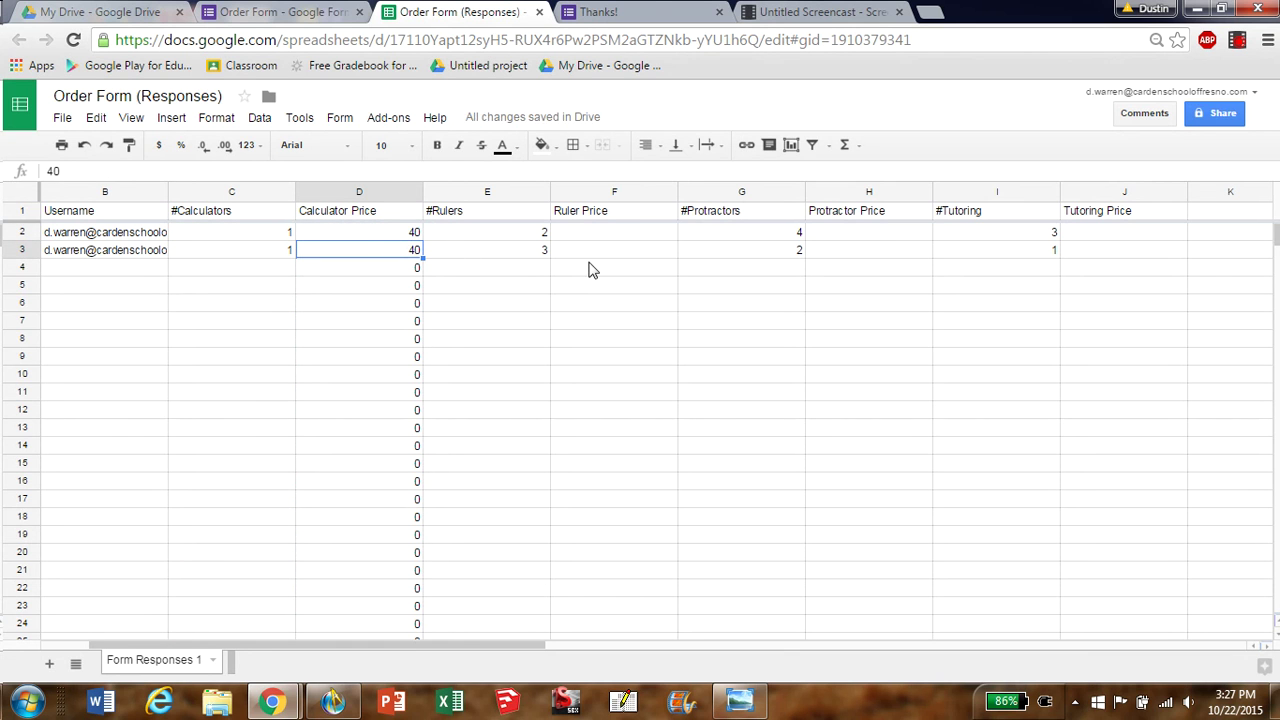
Check the ruler price on the form's confirmation page and enter =ARRAYFORMULA(e2:e*15) in F2 under Ruler Price
left_click(651, 14)
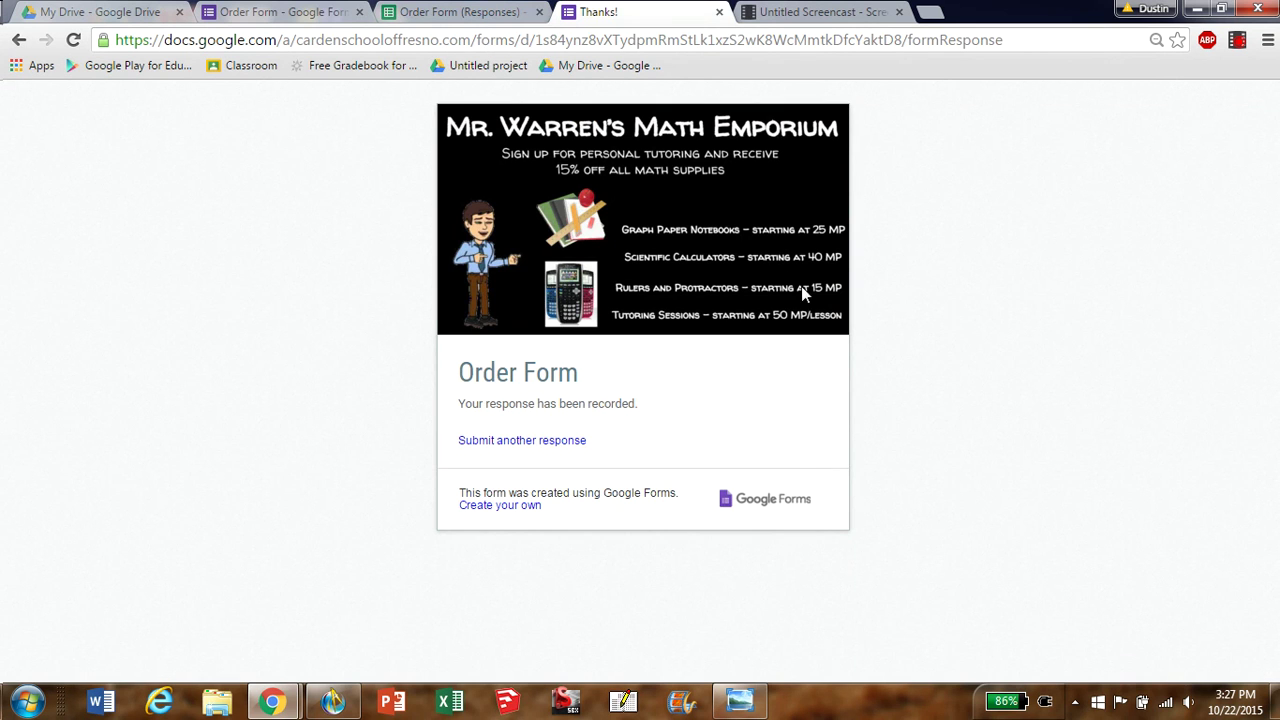
left_click(470, 14)
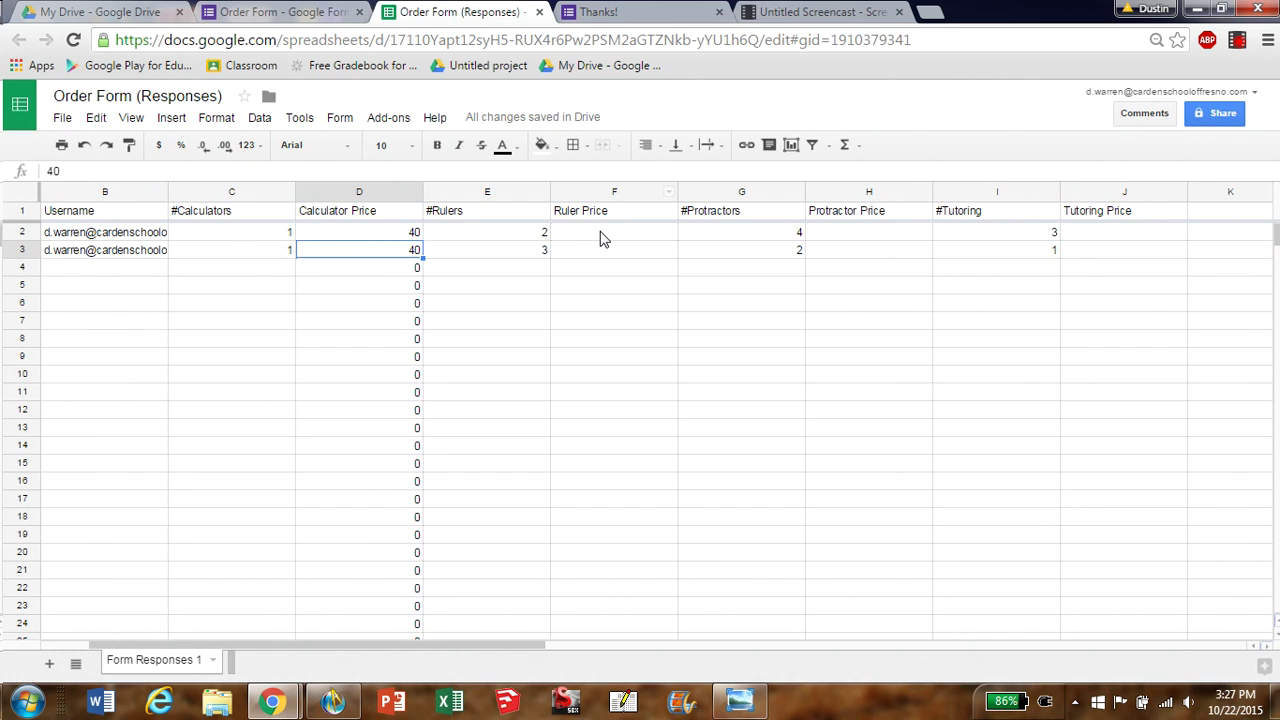
left_click(603, 238)
type("=arra")
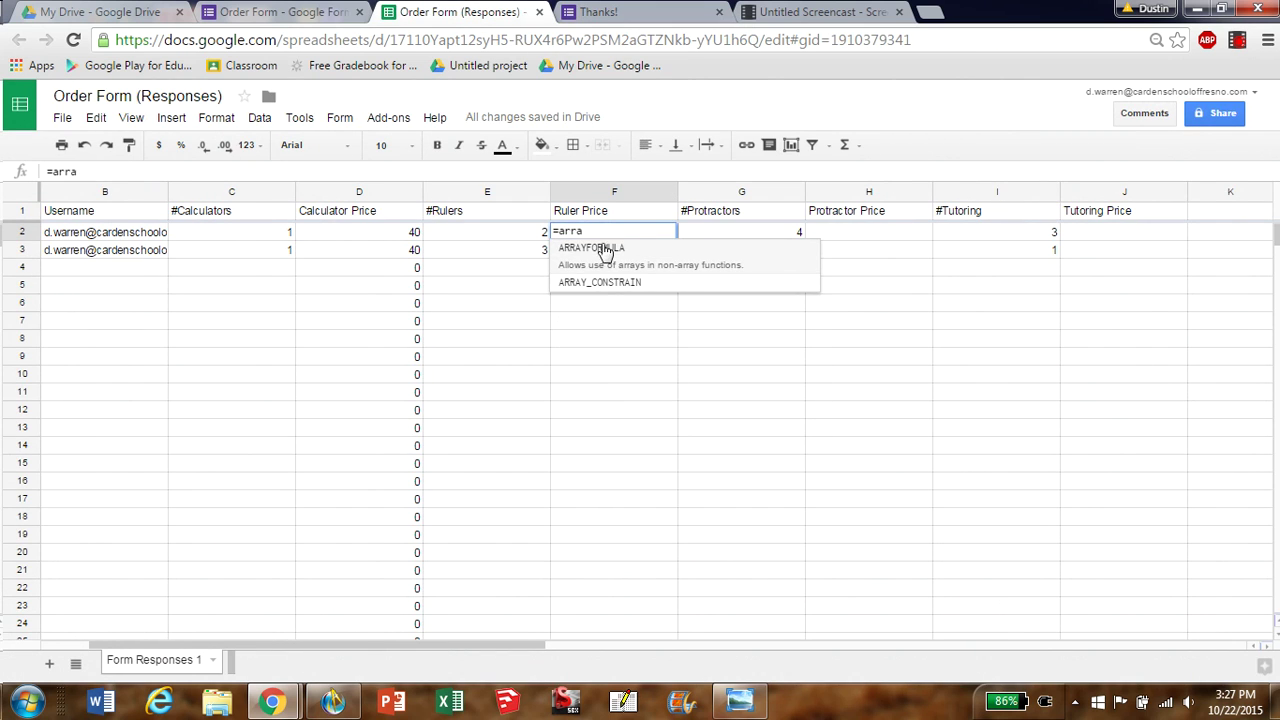
left_click(598, 248)
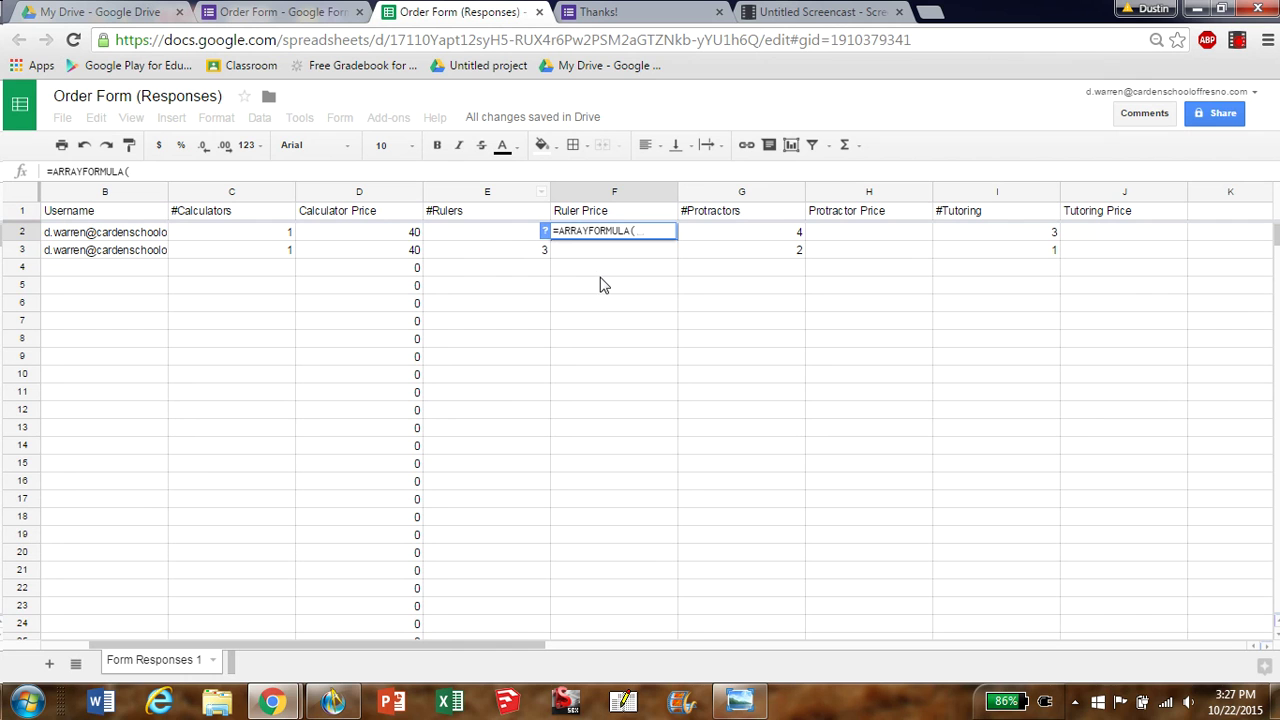
type("e2:e")
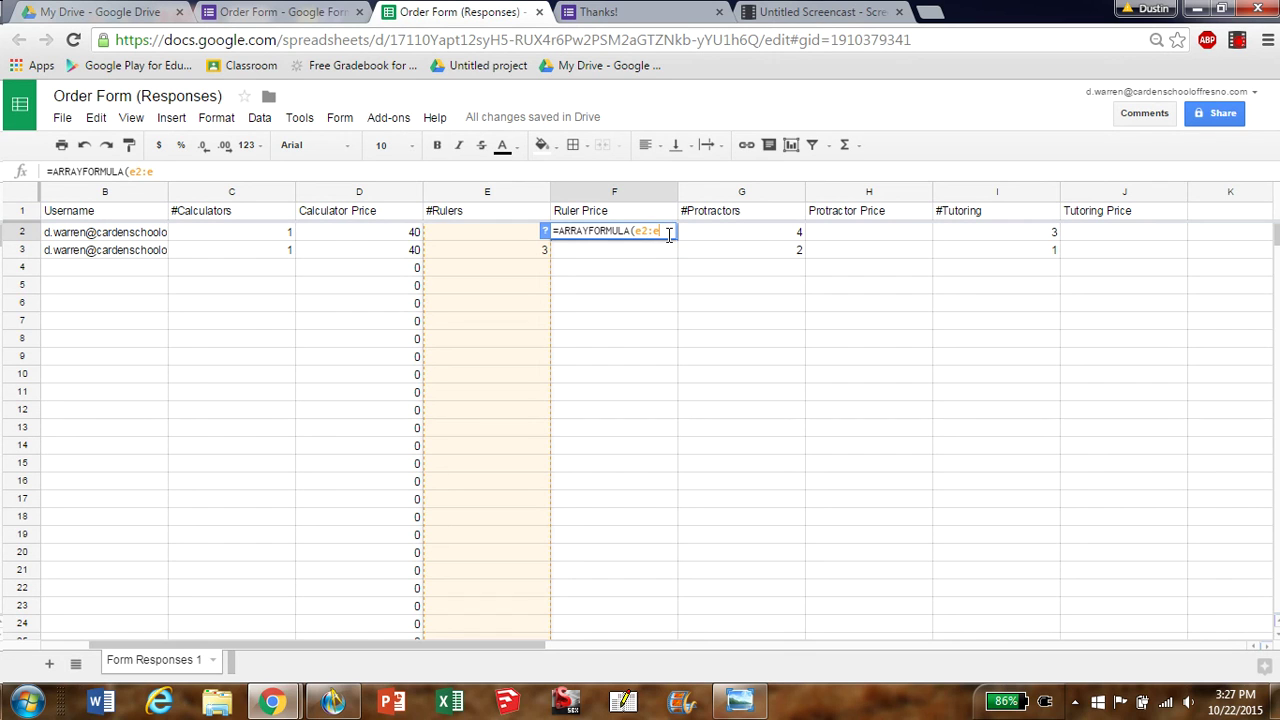
type("*15)")
key("Return")
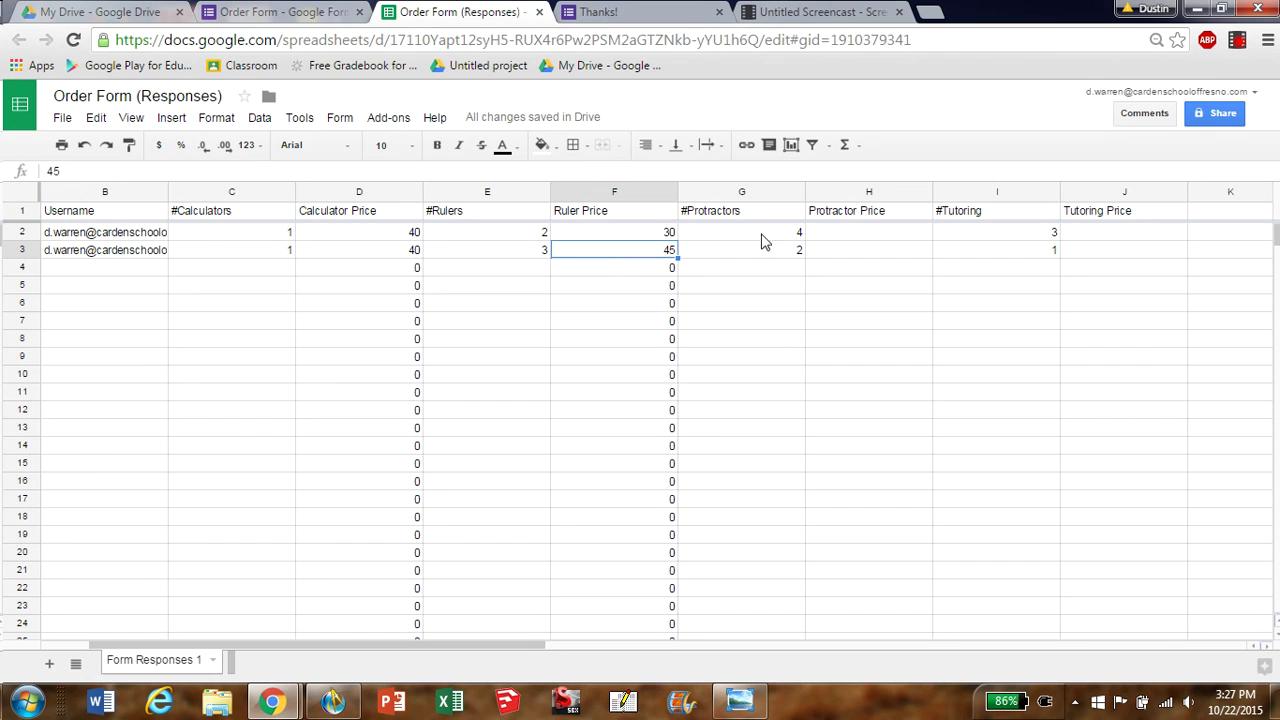
Enter =ARRAYFORMULA(g2:g*15) in H2 under Protractor Price, checking the item's price on the form's confirmation page
left_click(867, 234)
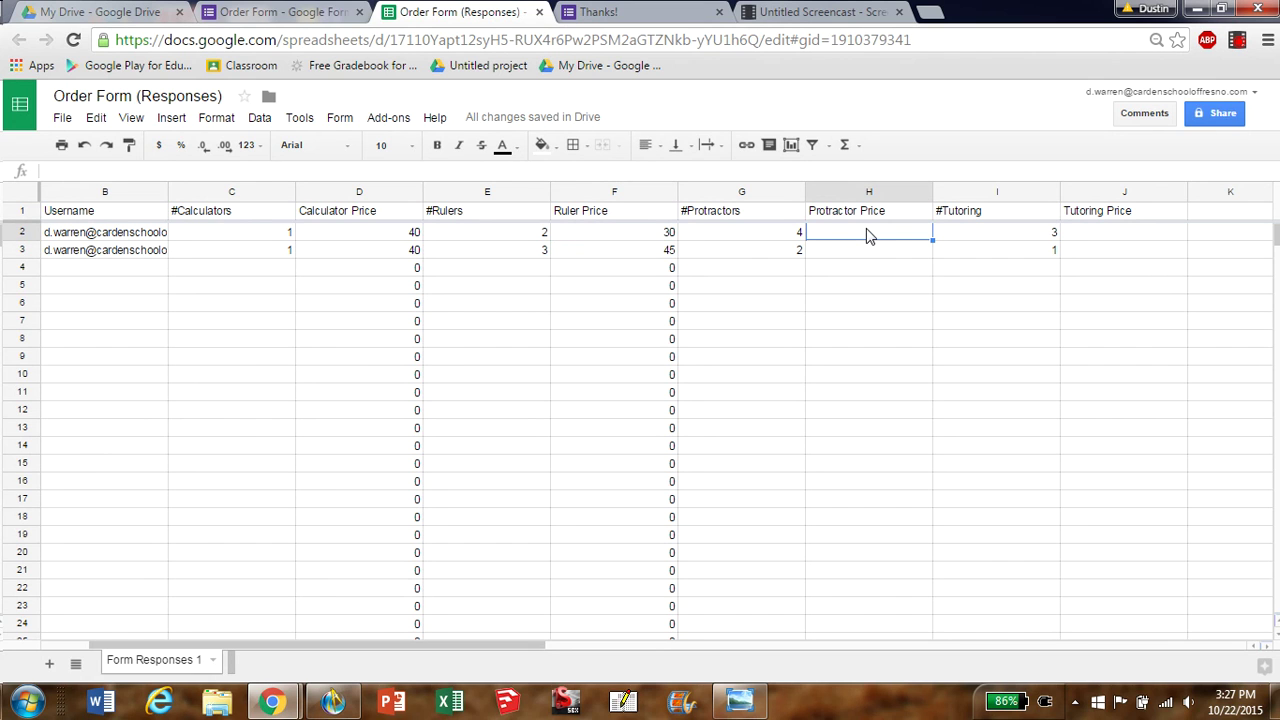
type("=arra")
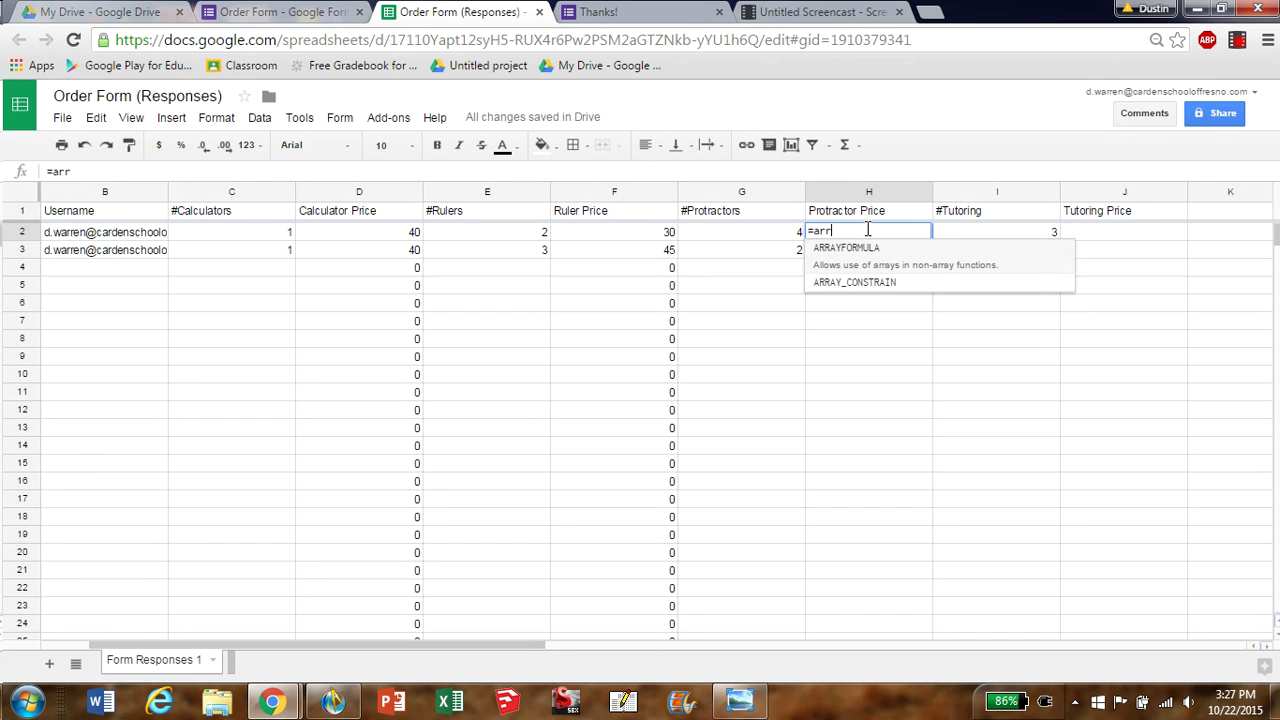
left_click(862, 256)
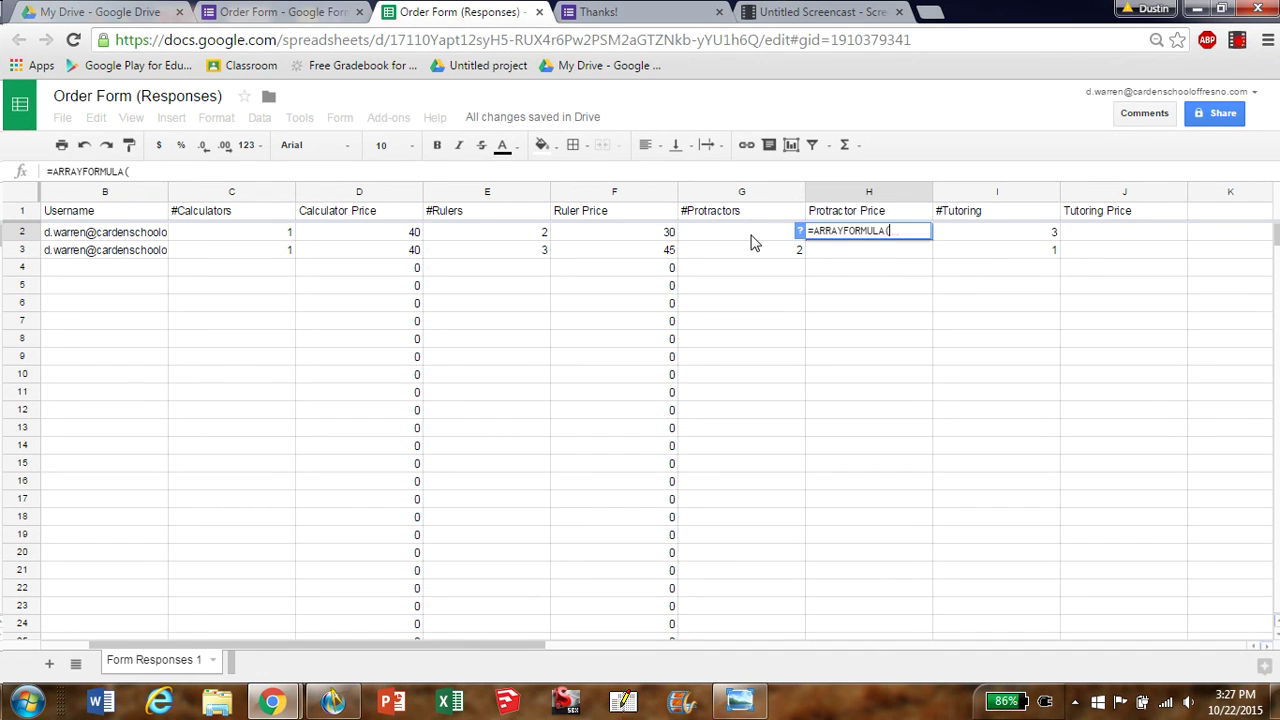
type("g2:")
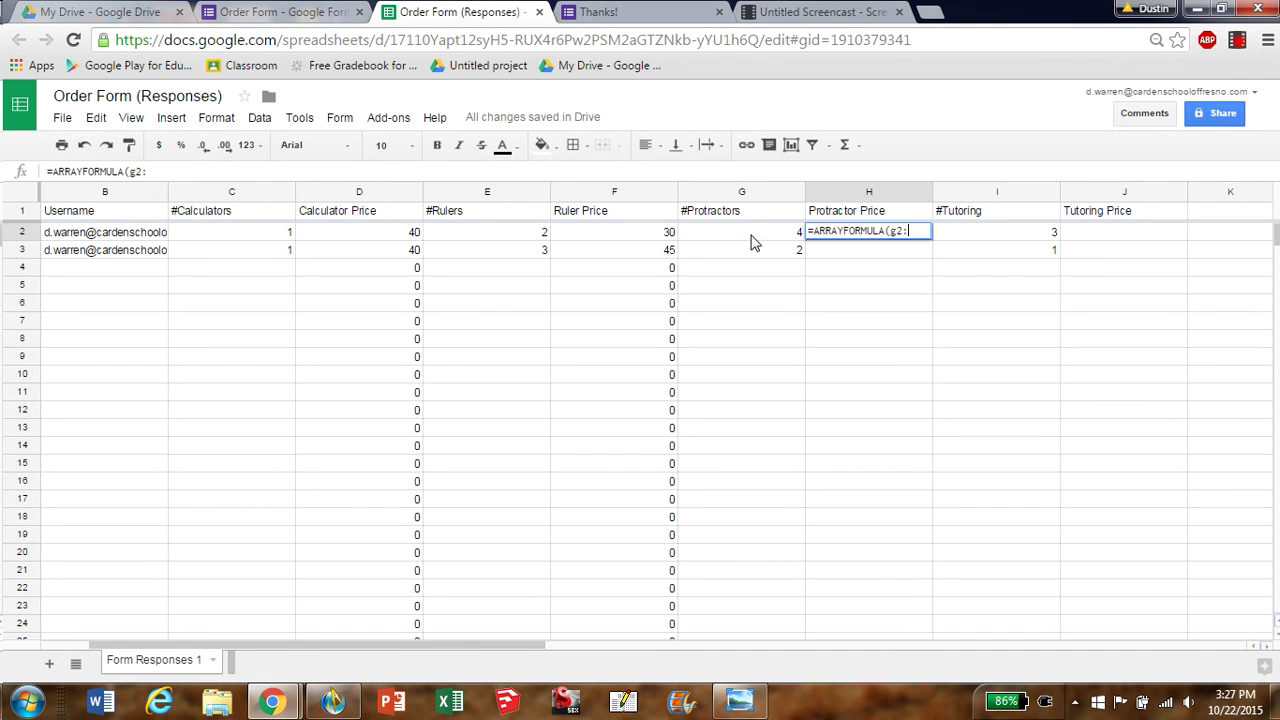
type("g*")
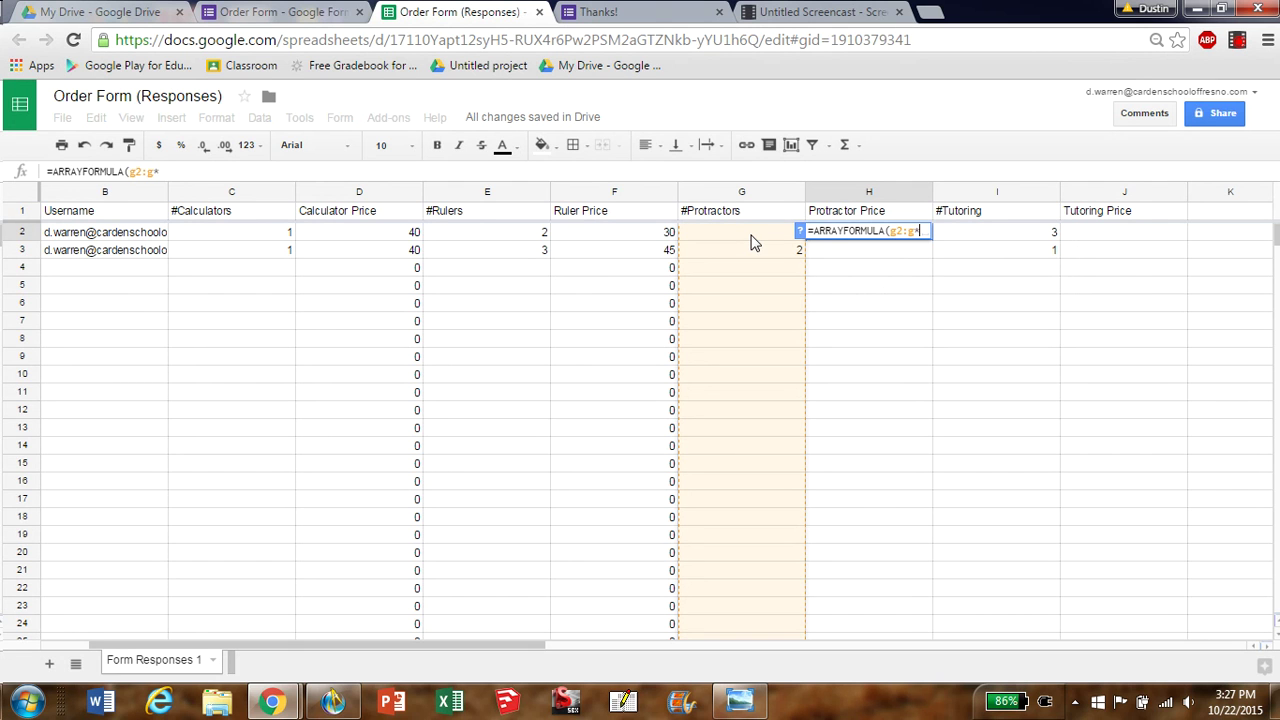
left_click(655, 20)
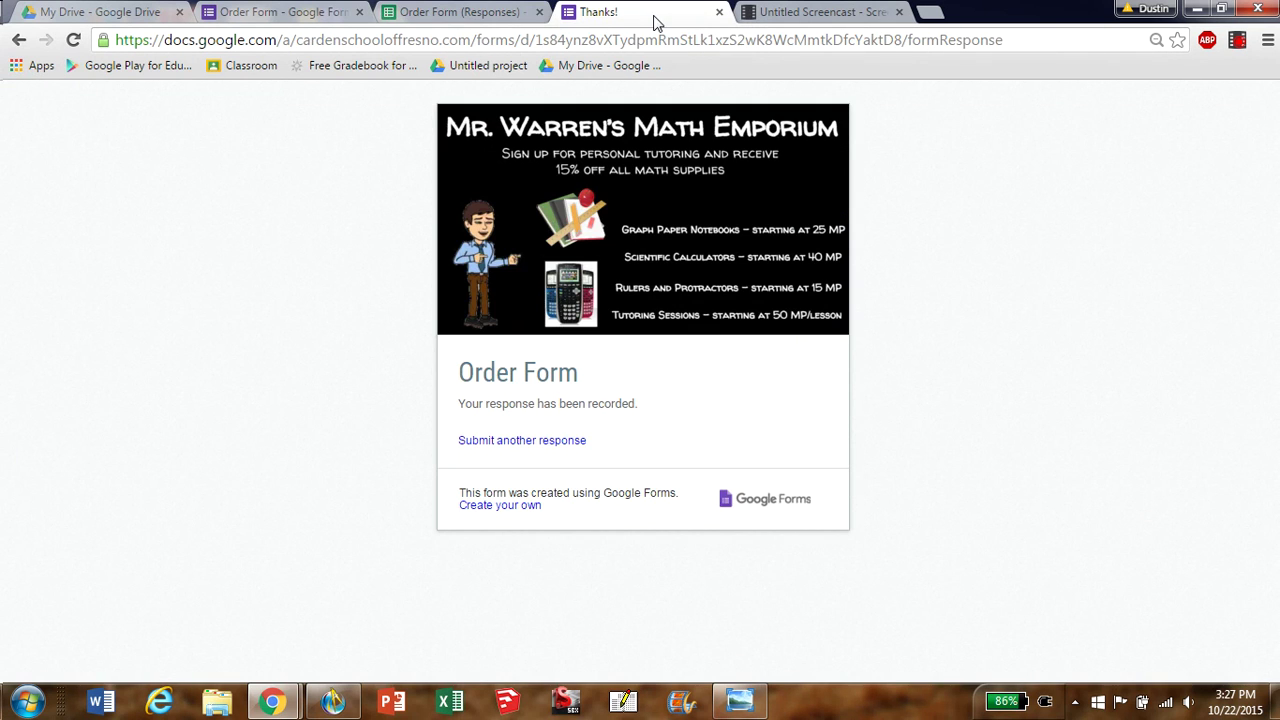
left_click(500, 14)
type("*15")
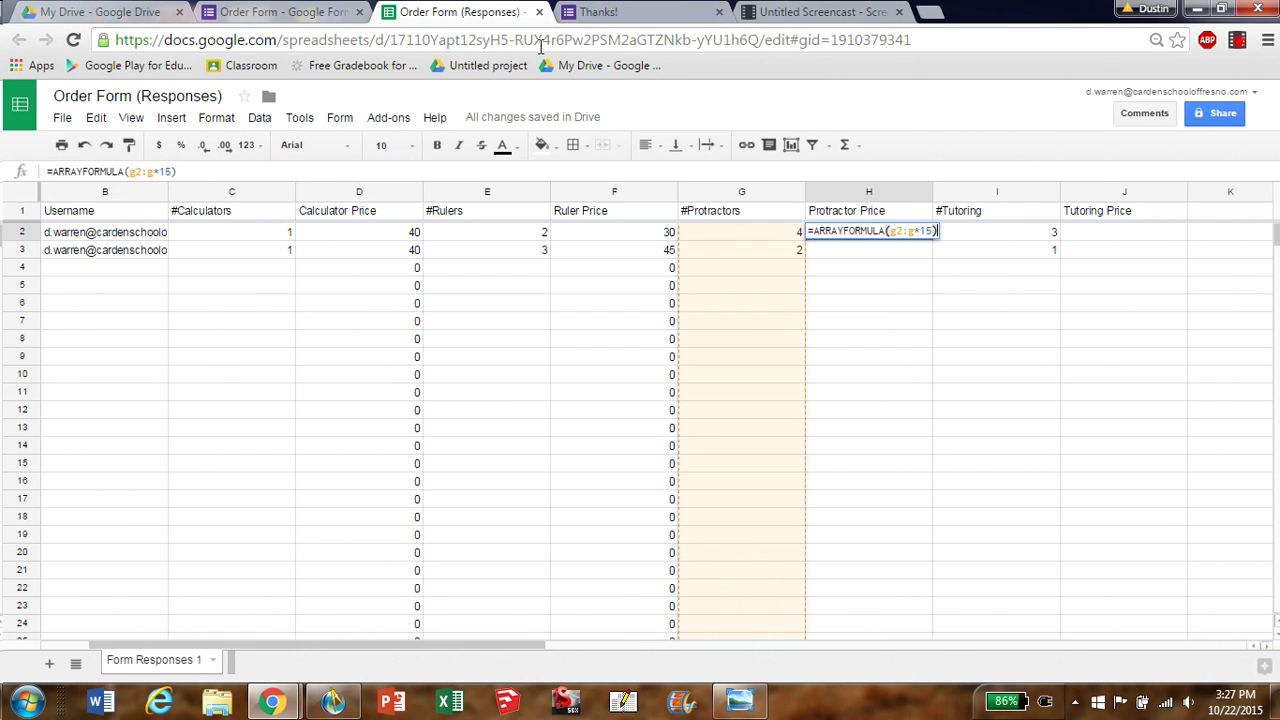
key("Return")
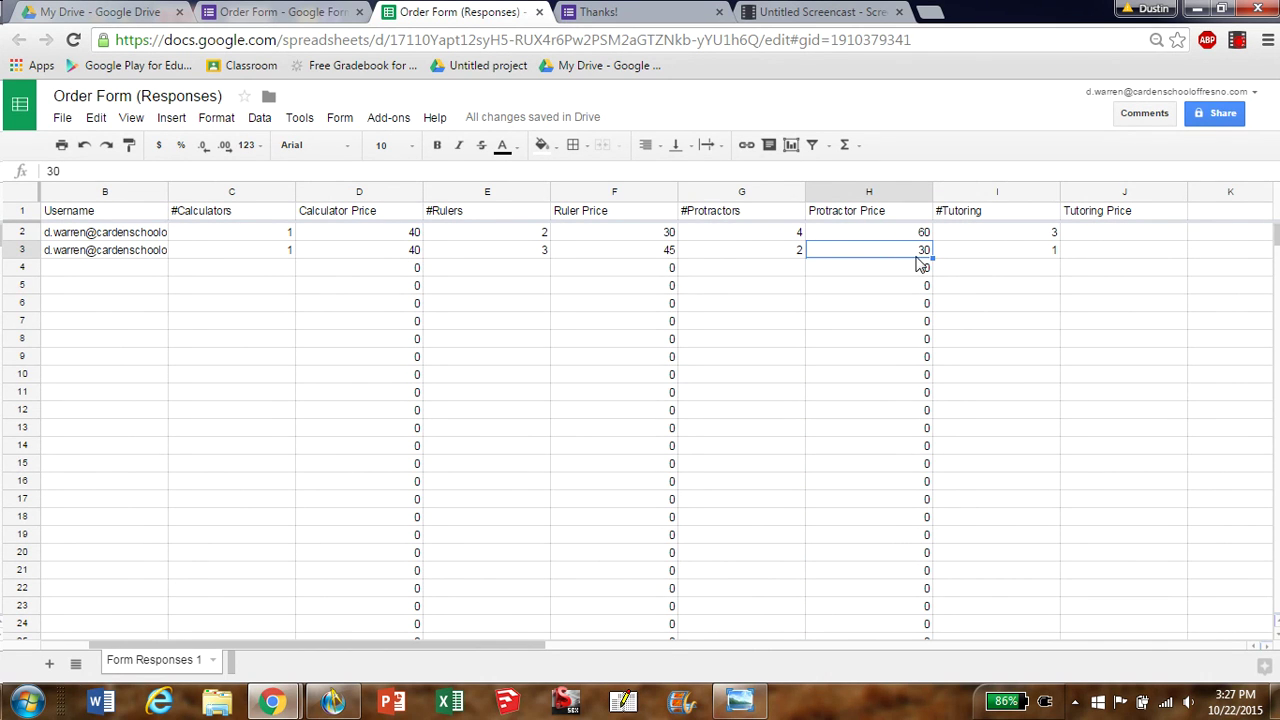
Check the tutoring price on the form's confirmation page and enter =ARRAYFORMULA(i2:i*50) in J2 under Tutoring Price
left_click(655, 12)
left_click(490, 12)
left_click(1105, 236)
type("=arra")
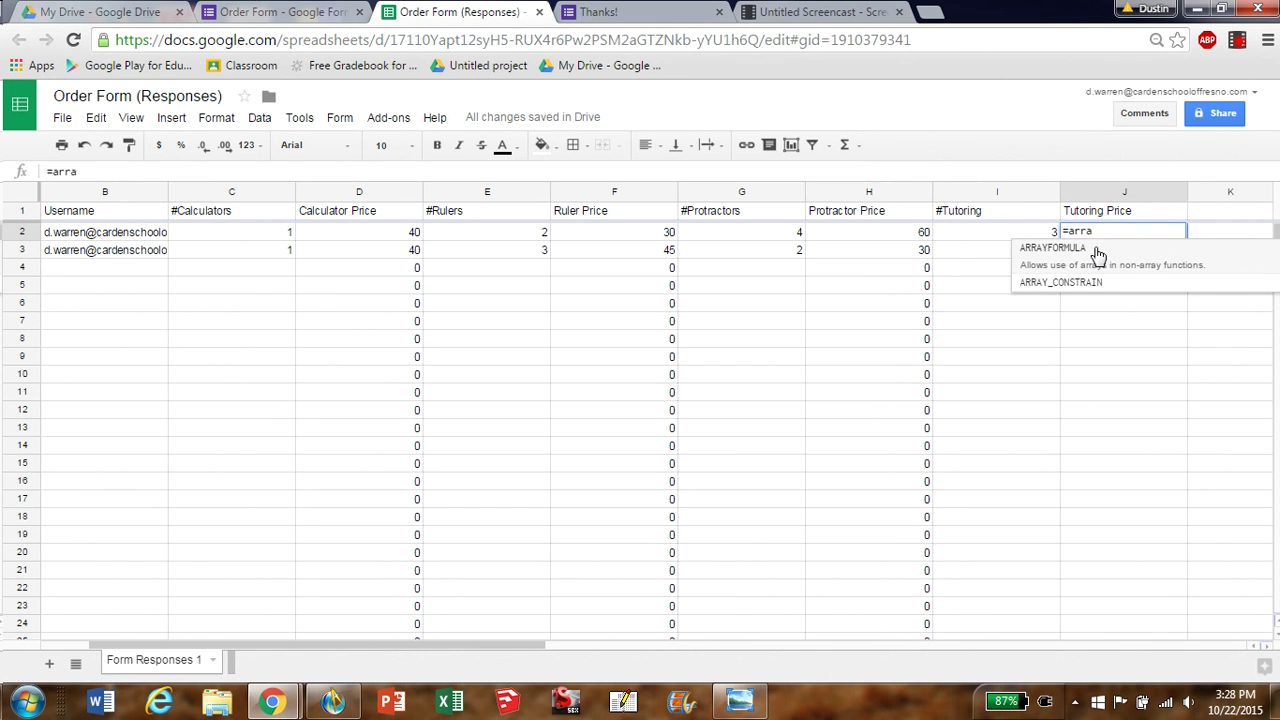
left_click(1097, 252)
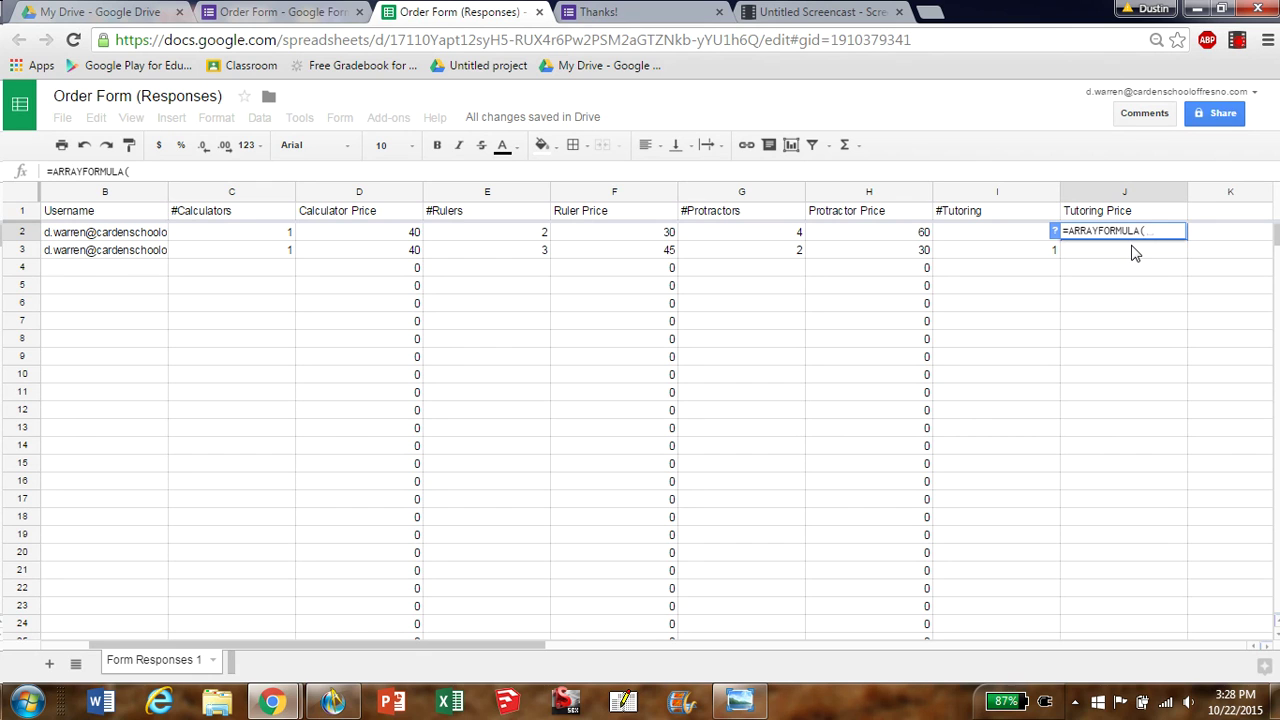
type("i2:2")
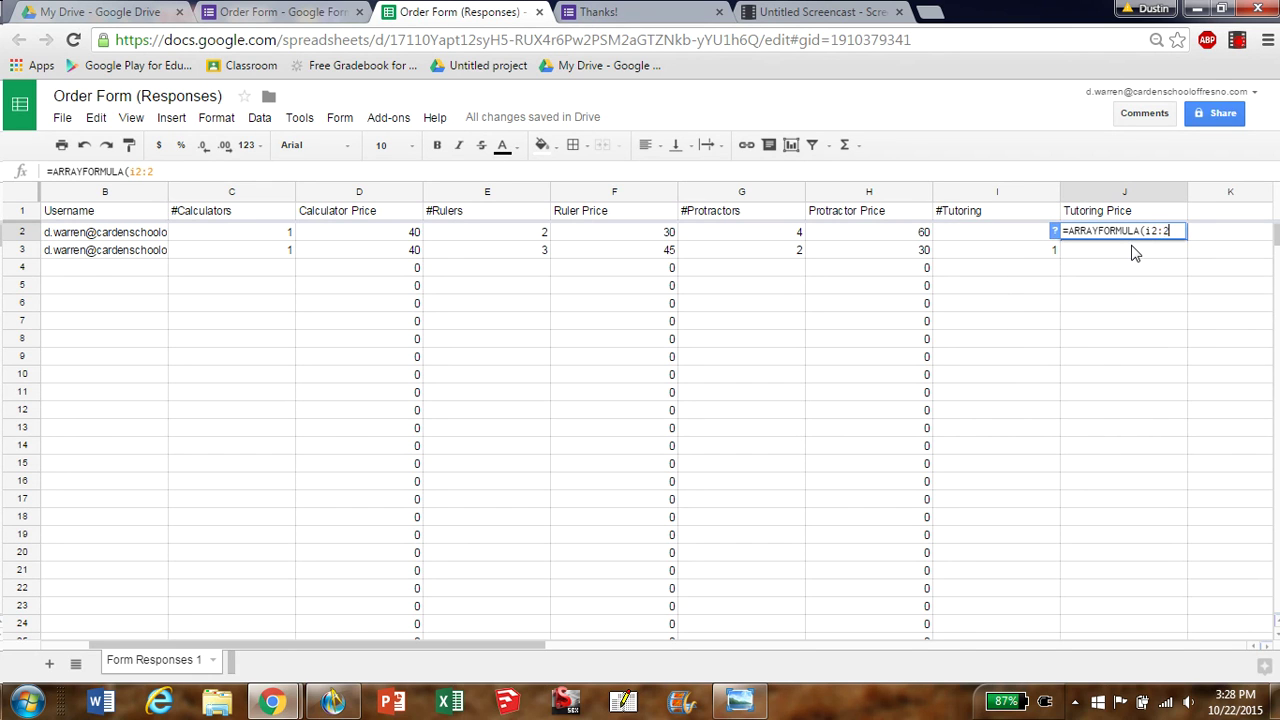
key("BackSpace")
type("i*50)")
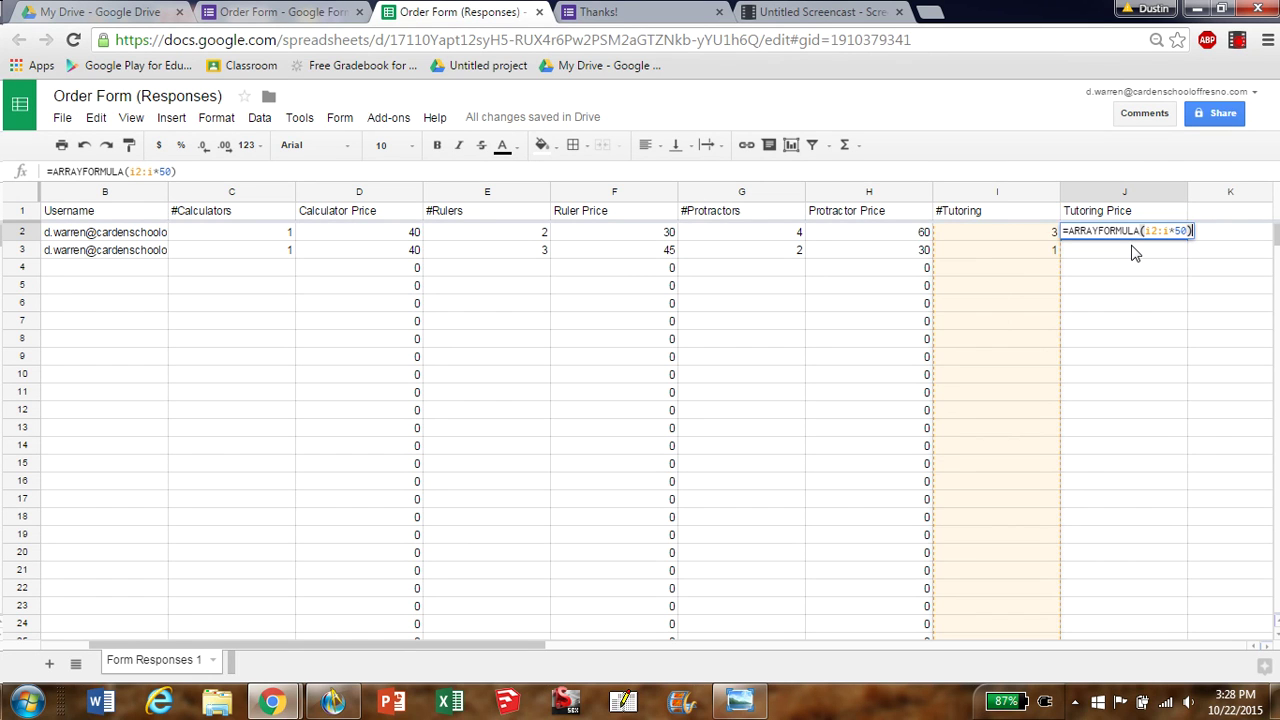
key("Return")
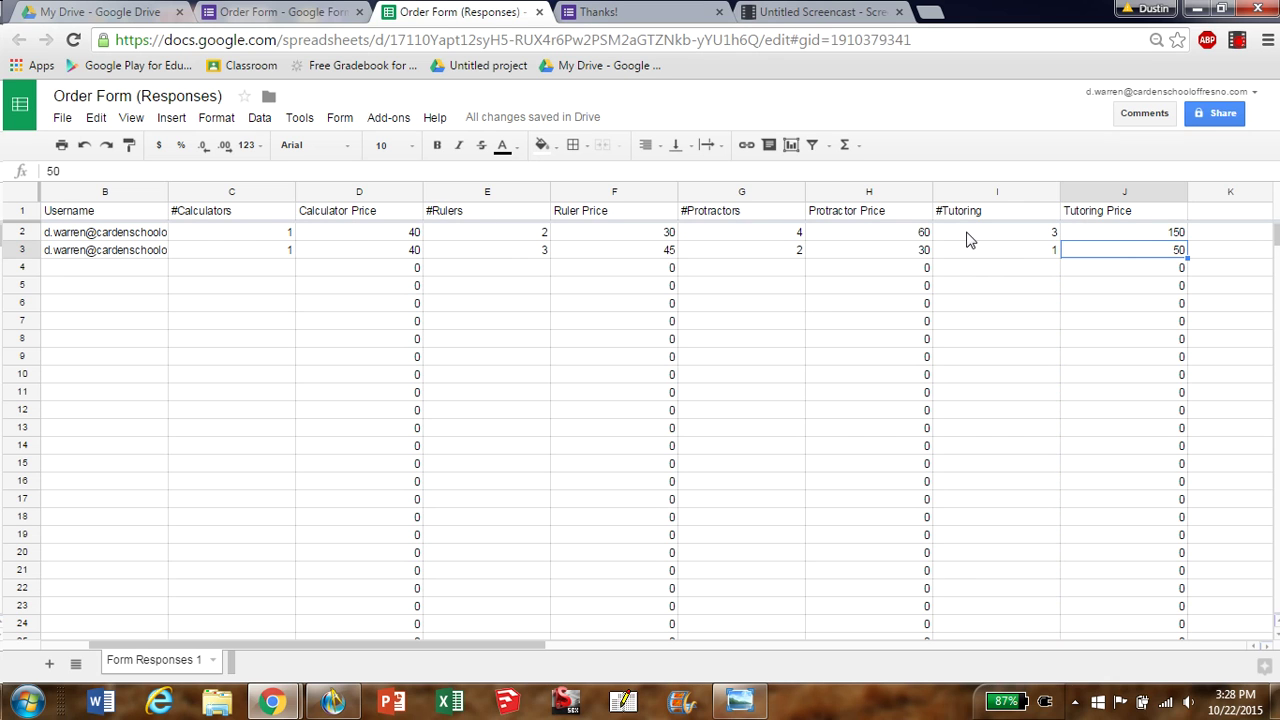
Enter the header "Subtotal" in K1, beside the Tutoring Price column
scroll(966, 240, "right", 3)
left_click(848, 218)
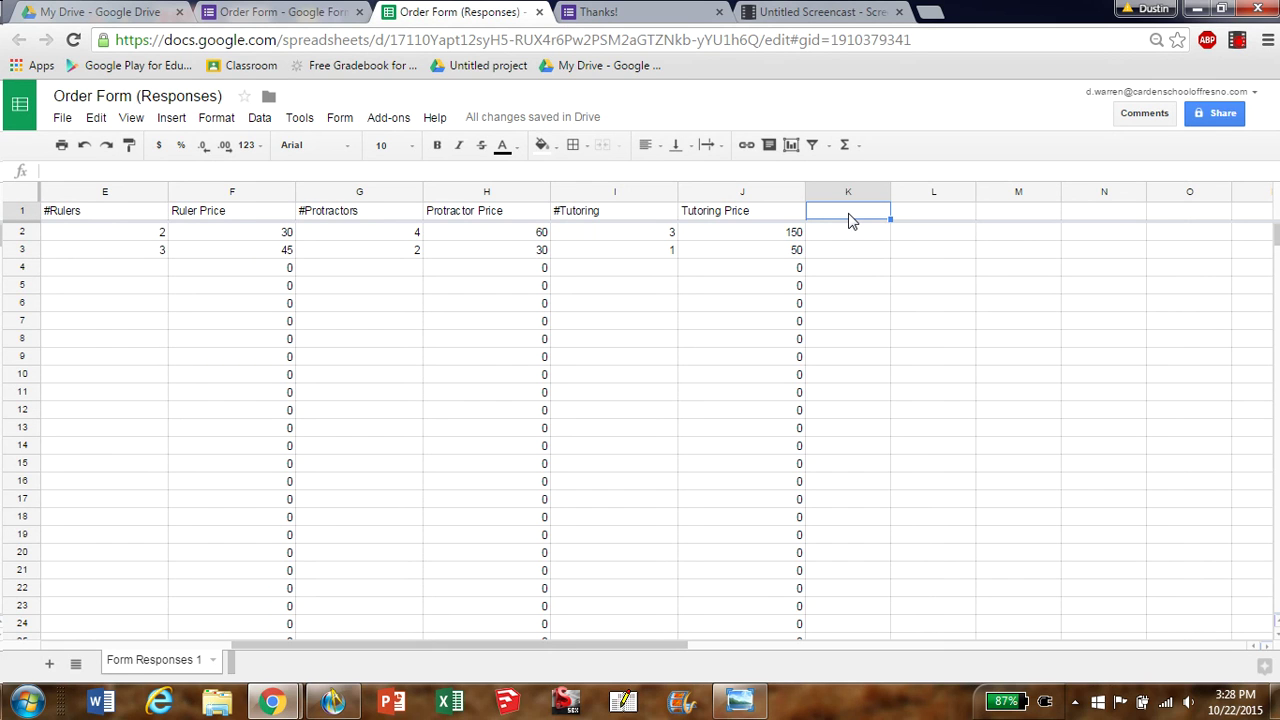
type("Subtotal")
key("Return")
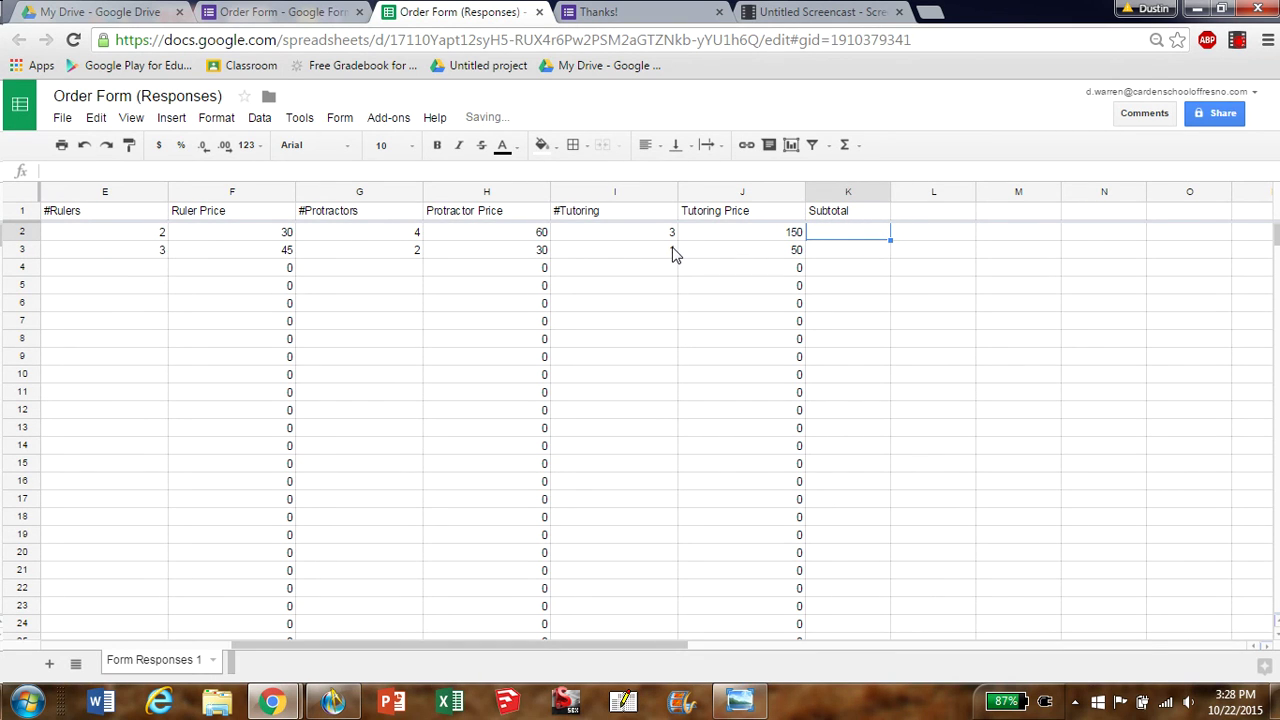
Review the row 2 formulas under Ruler Price, Protractor Price and Tutoring Price
left_click(522, 236)
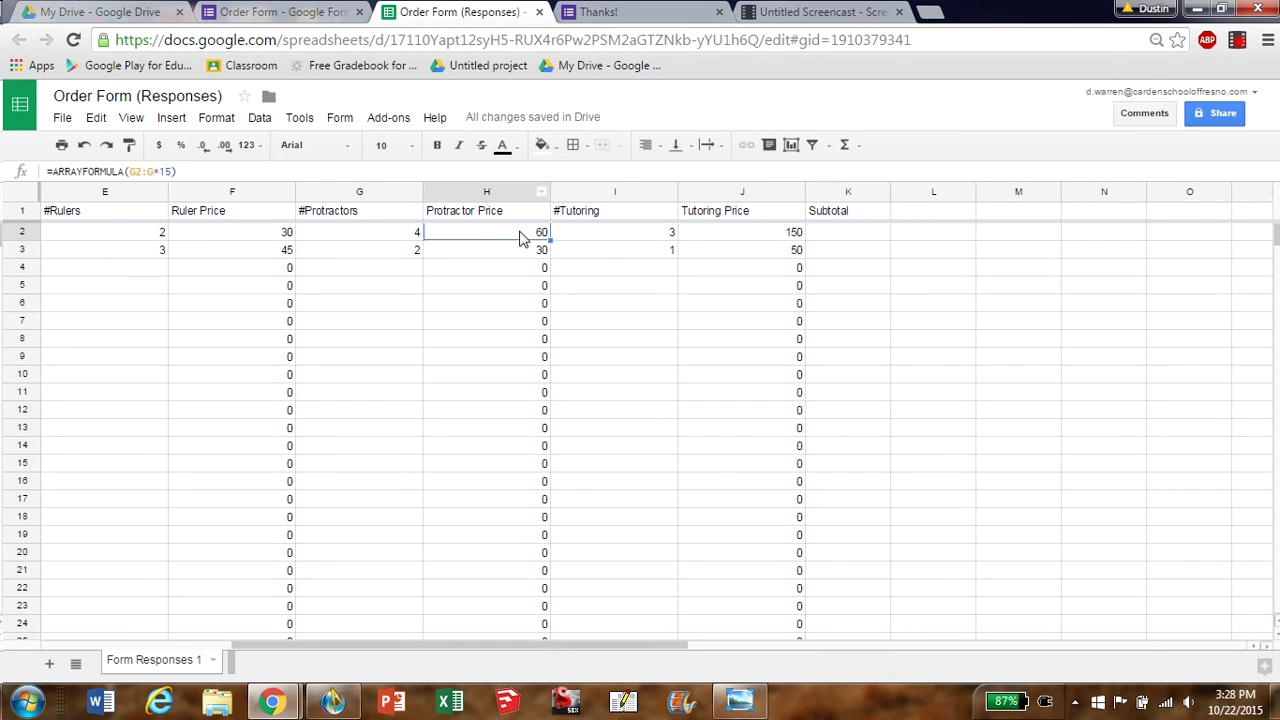
left_click(270, 238)
left_click(717, 231)
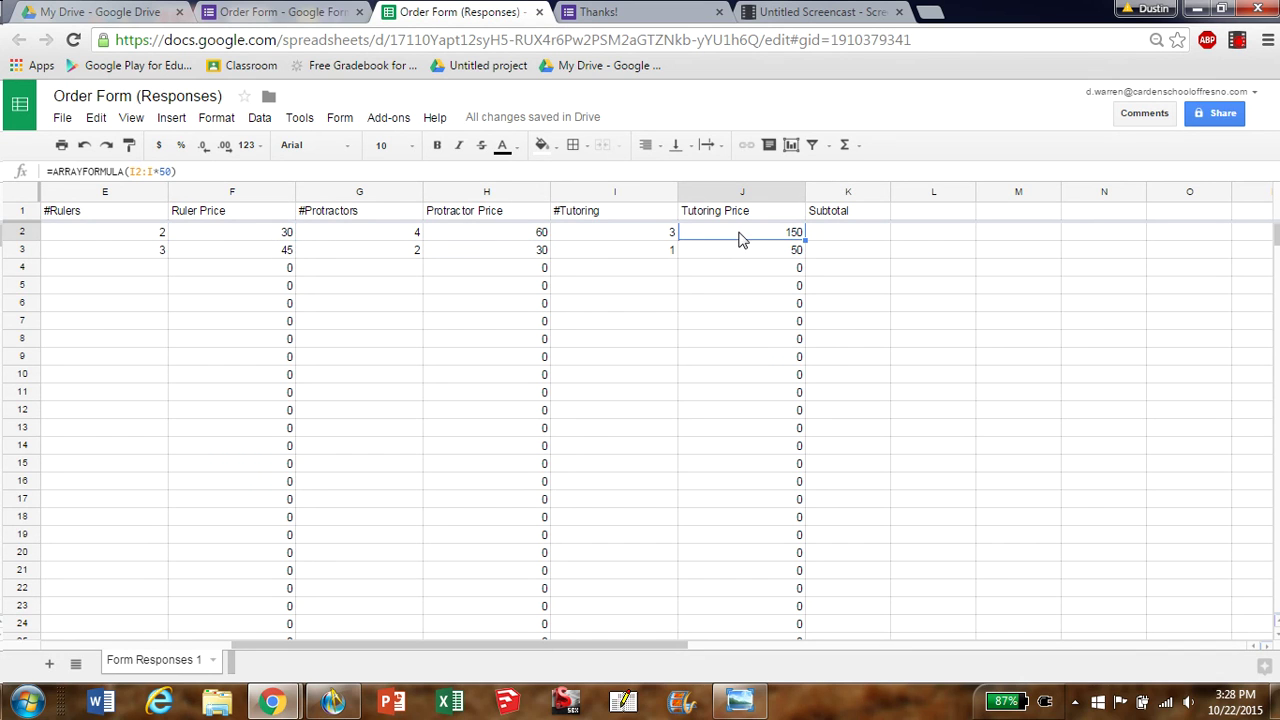
left_click(224, 238)
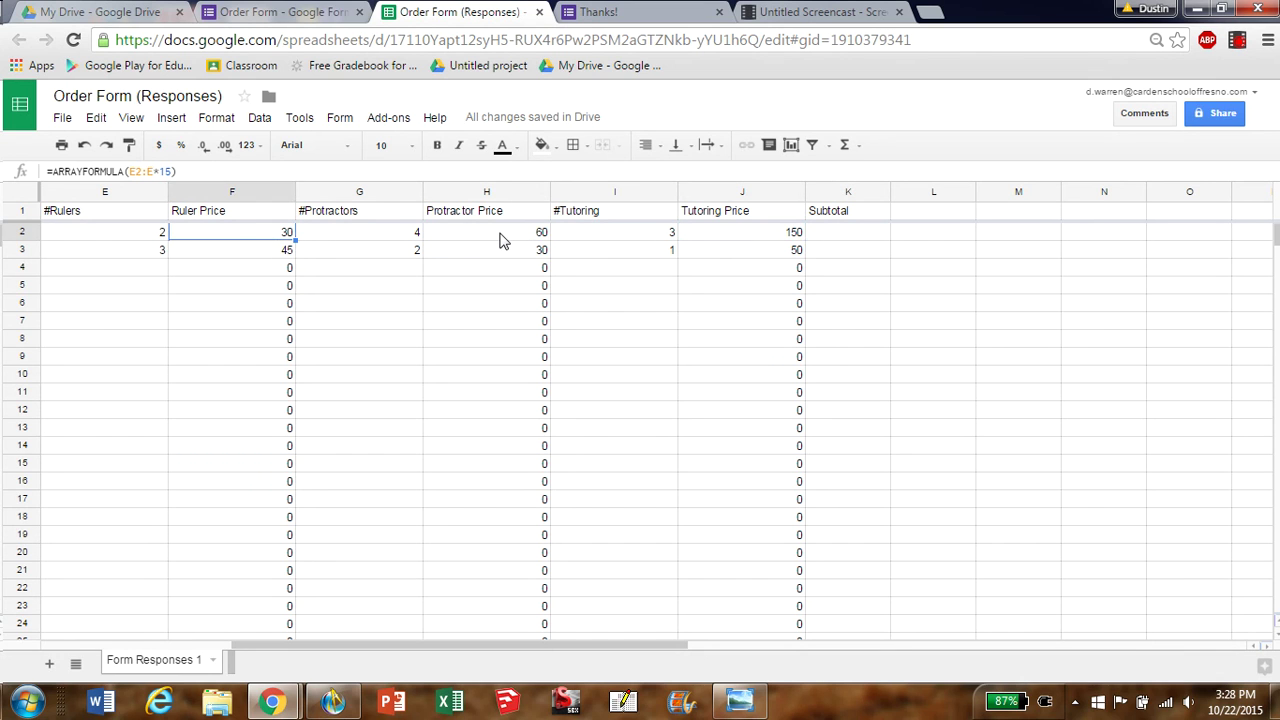
left_click(500, 235)
left_click(756, 238)
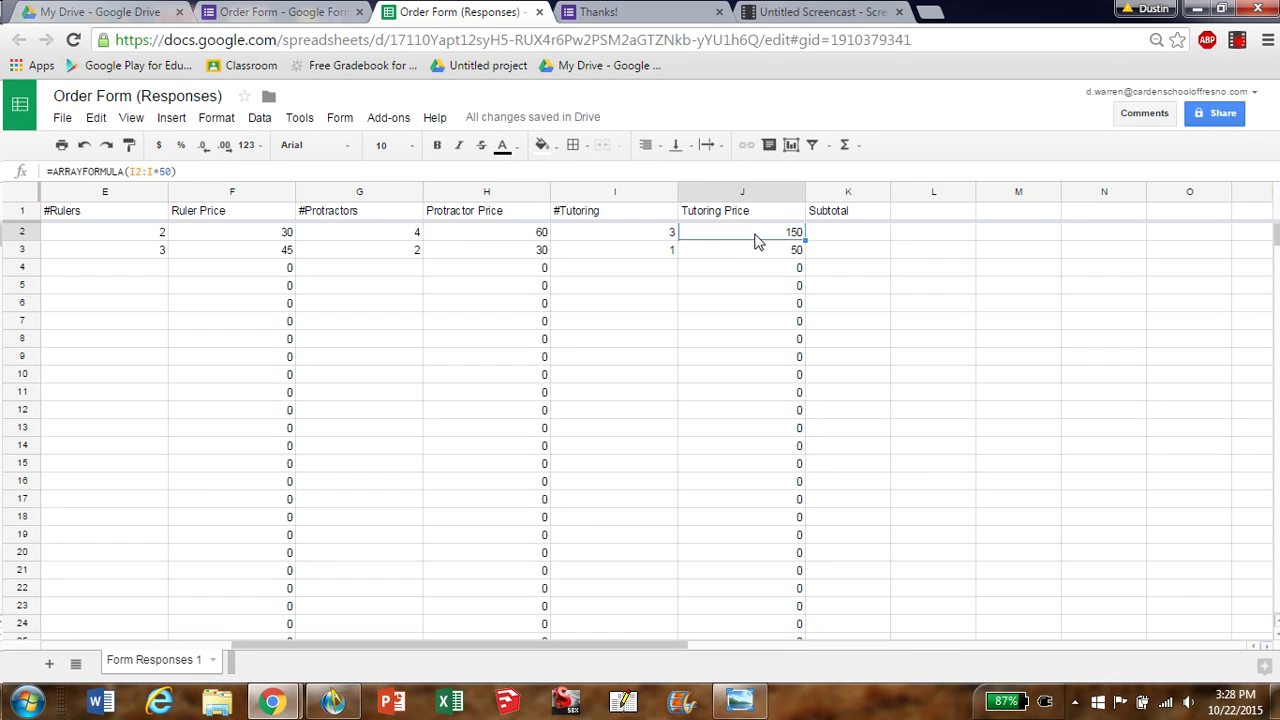
Enter =ARRAYFORMULA(d2:d+f2:f+h2:h+j2:j) in K2 under Subtotal to add up the four price columns
left_click(855, 237)
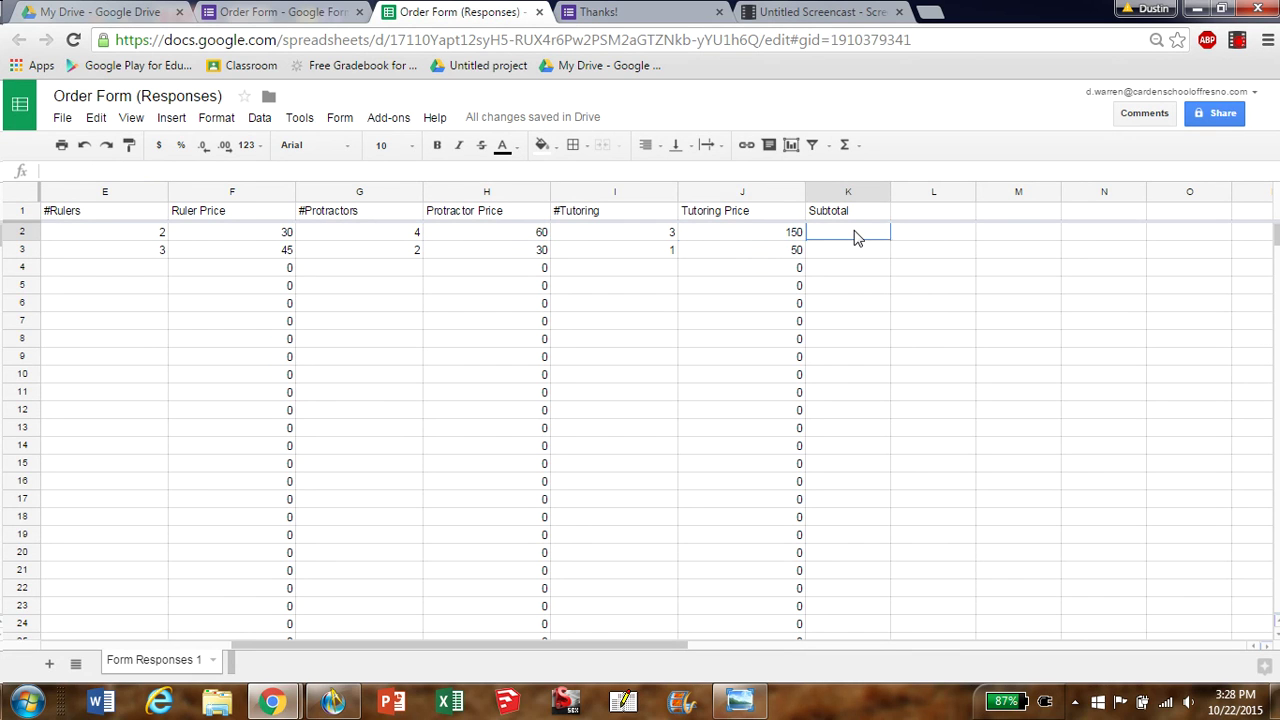
type("=")
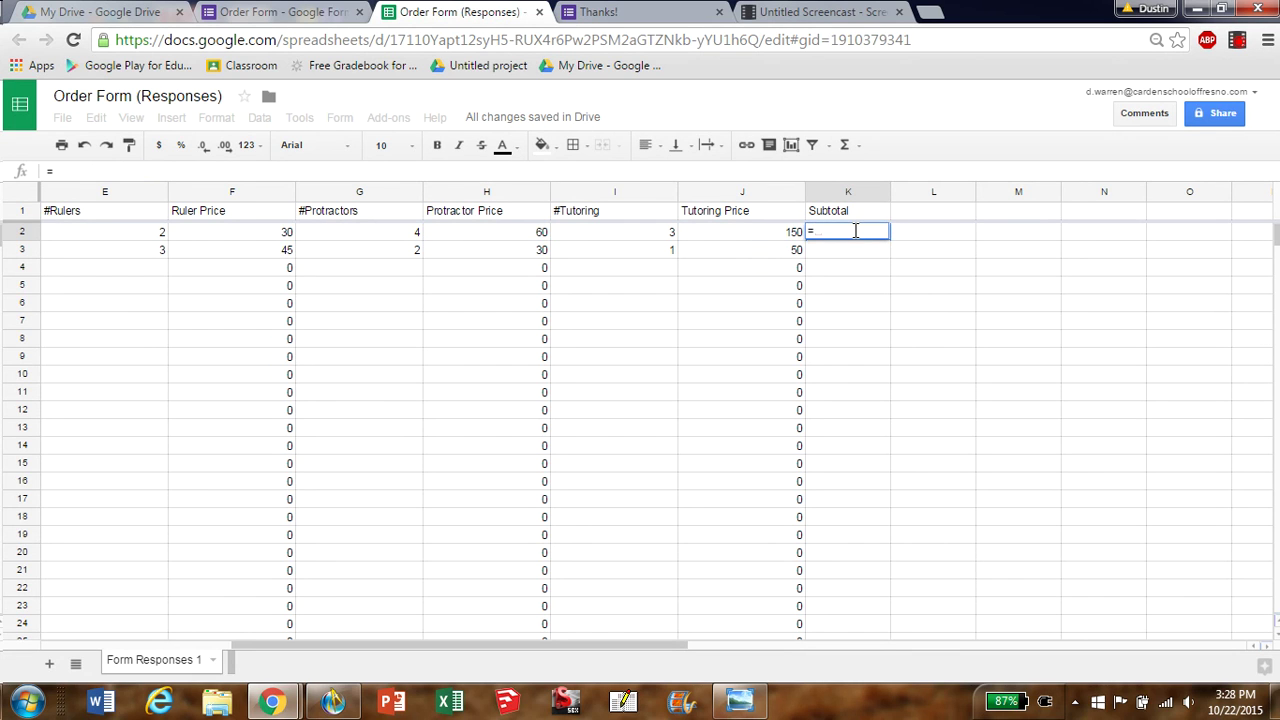
type("arra")
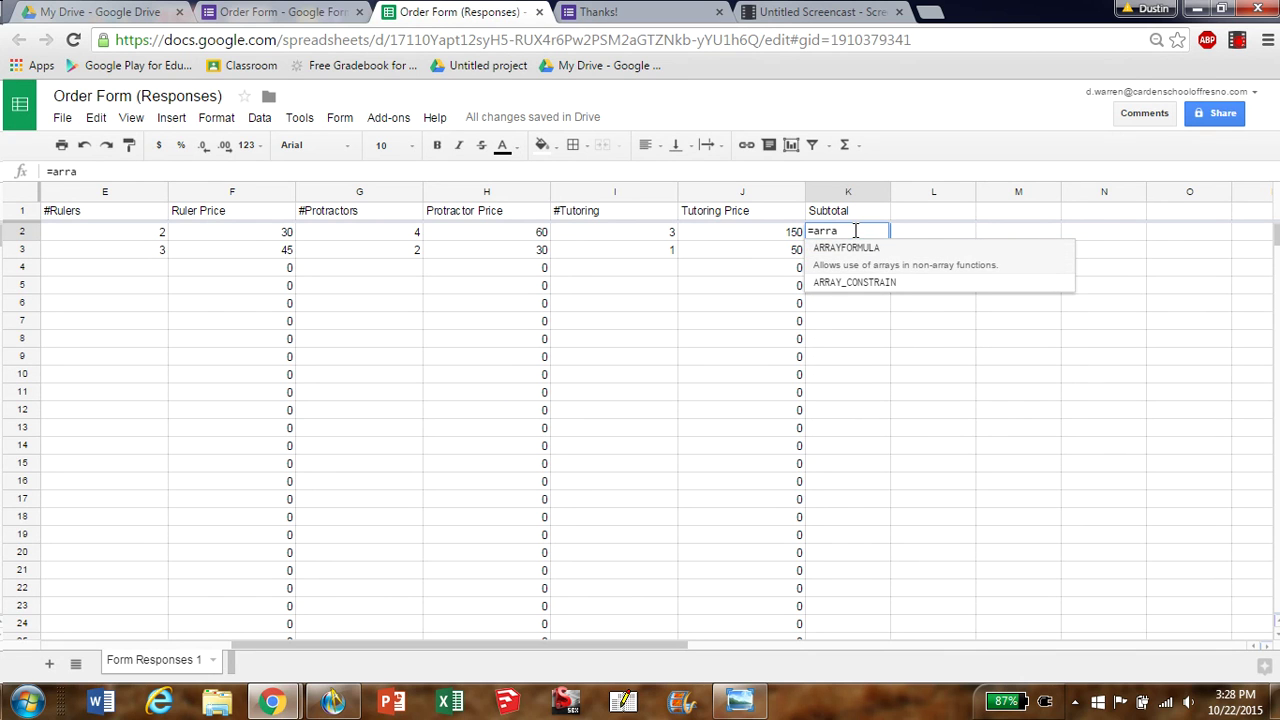
left_click(848, 250)
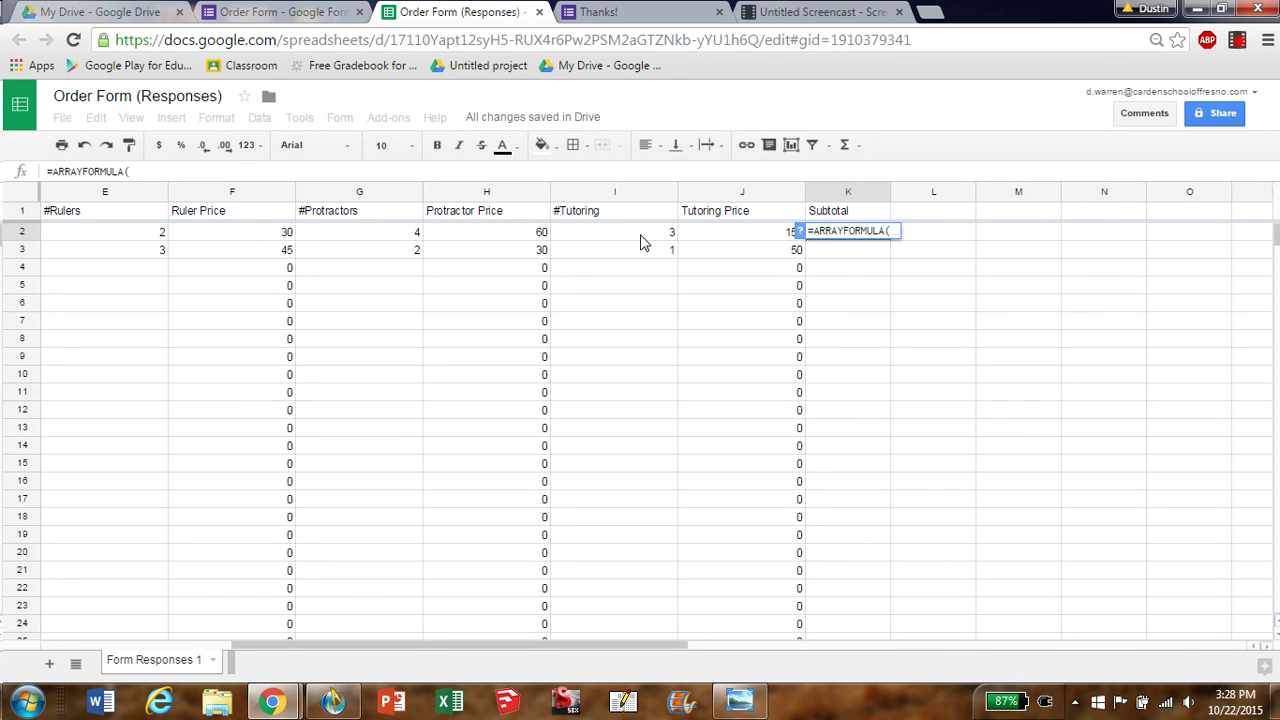
scroll(410, 267, "left", 5)
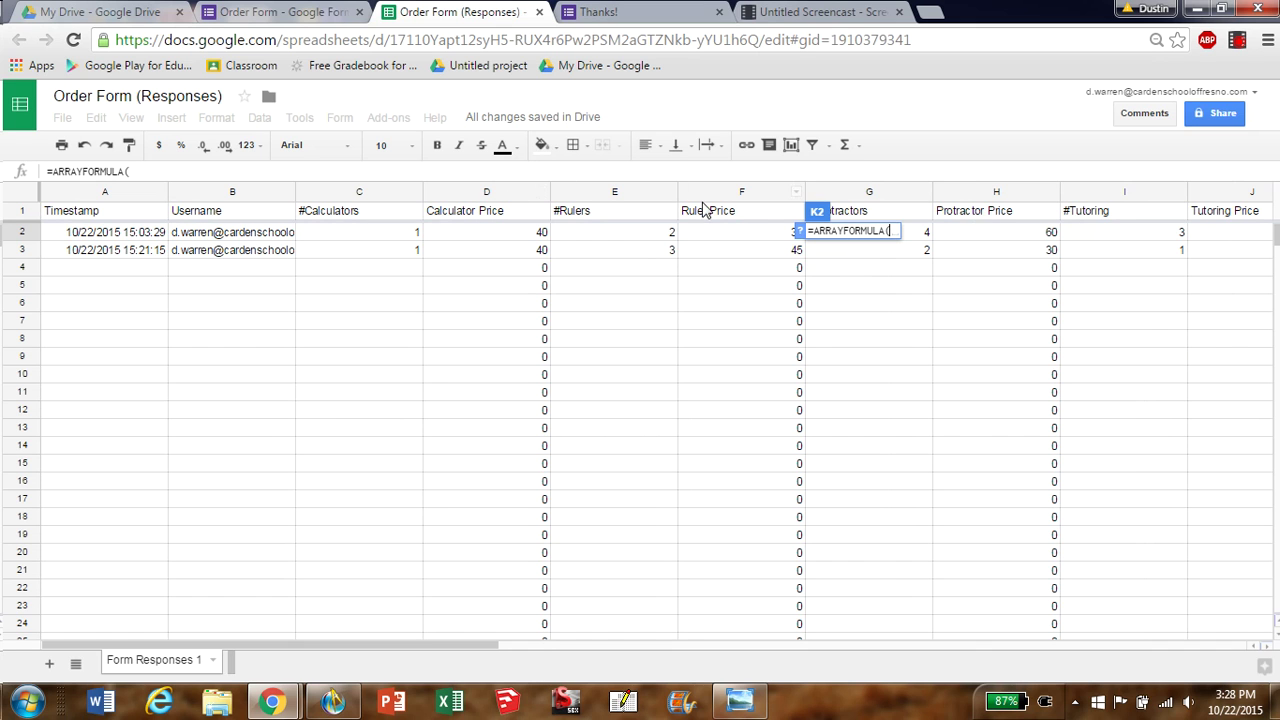
scroll(1004, 193, "right", 3)
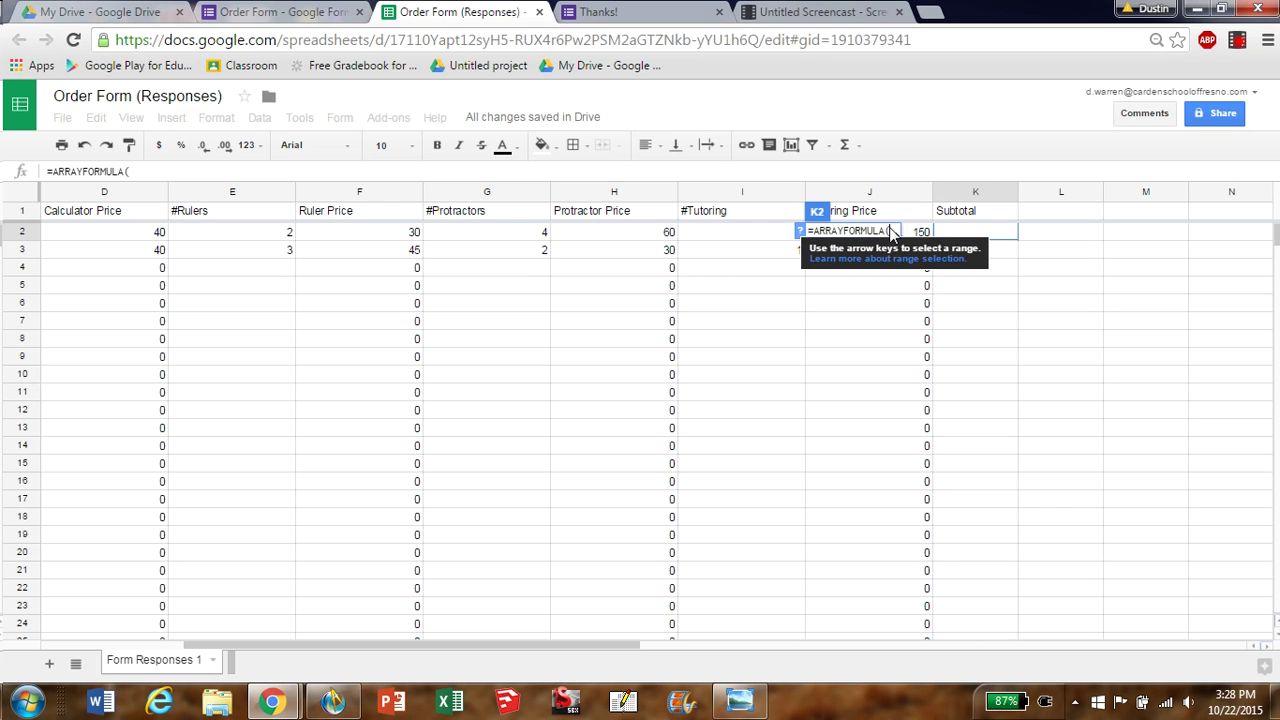
type("d2:d")
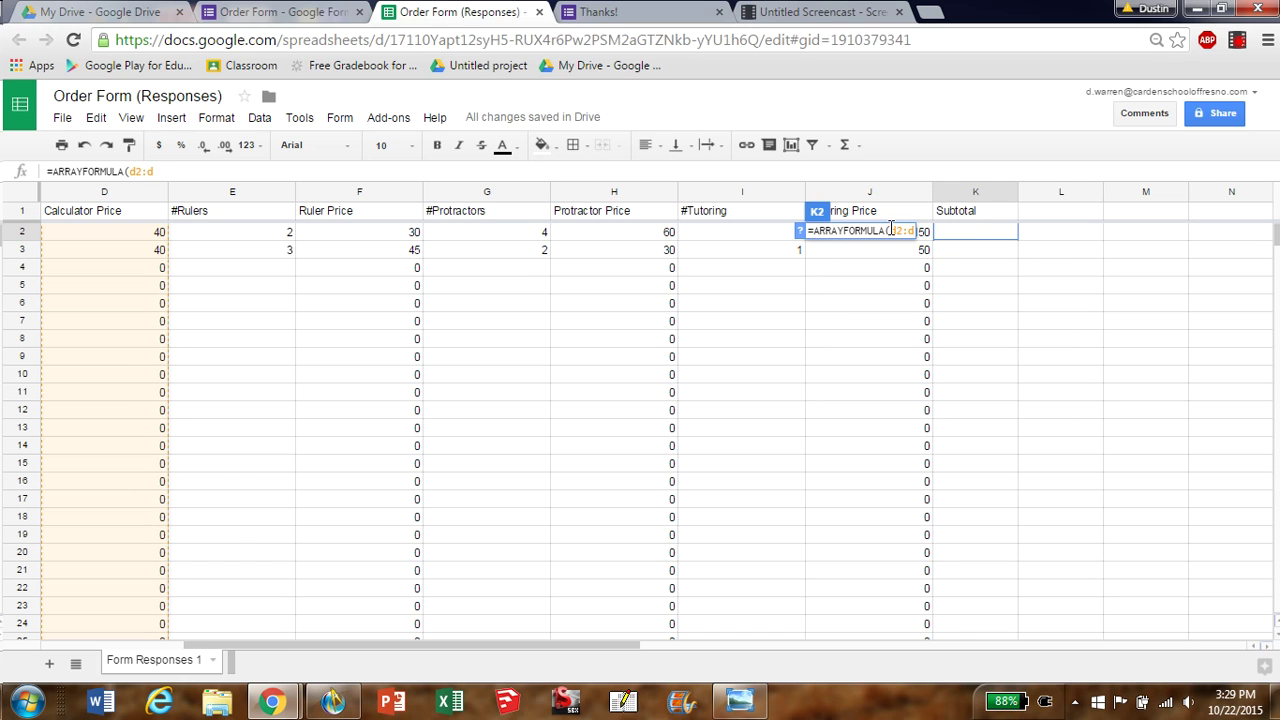
type("*")
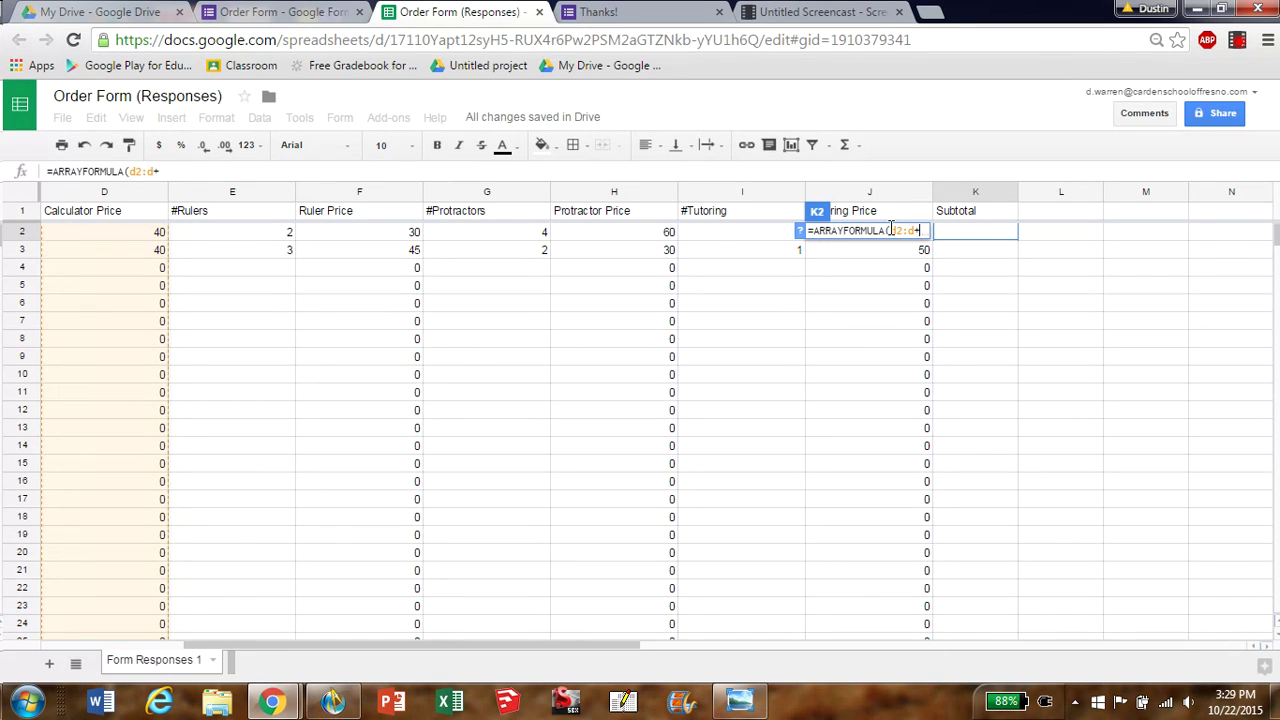
type("f2:")
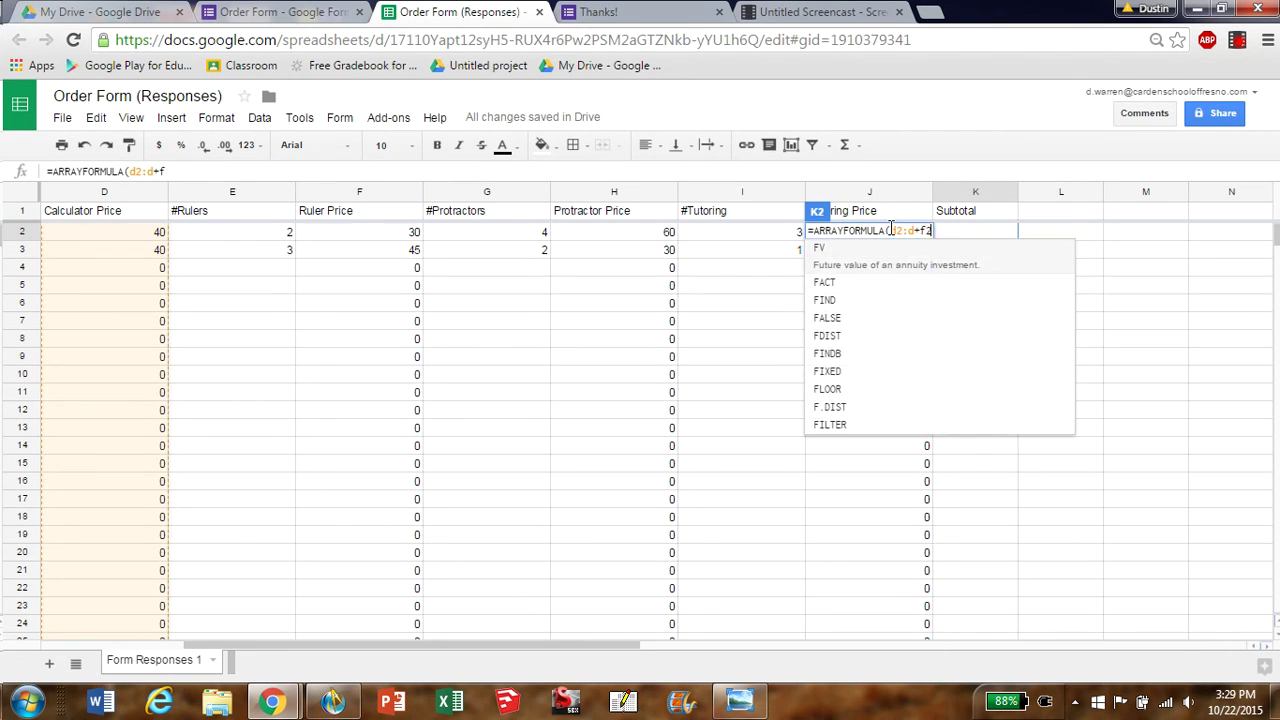
type("f")
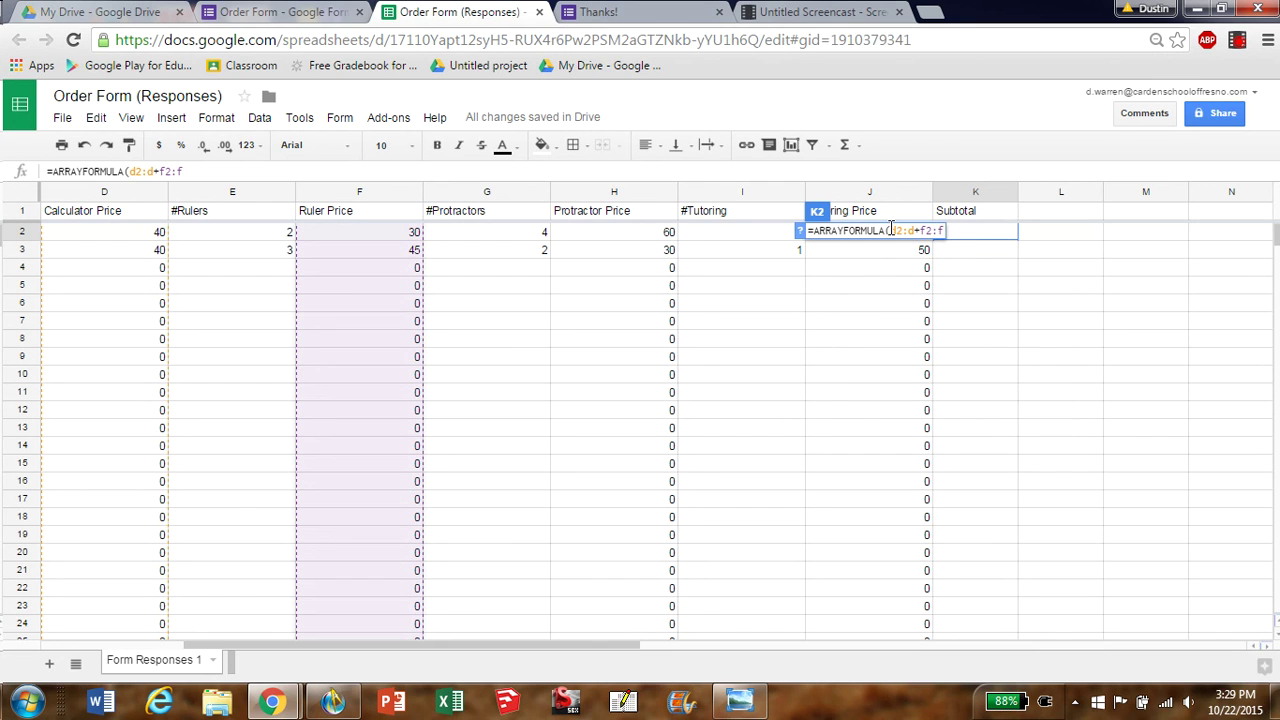
type("+")
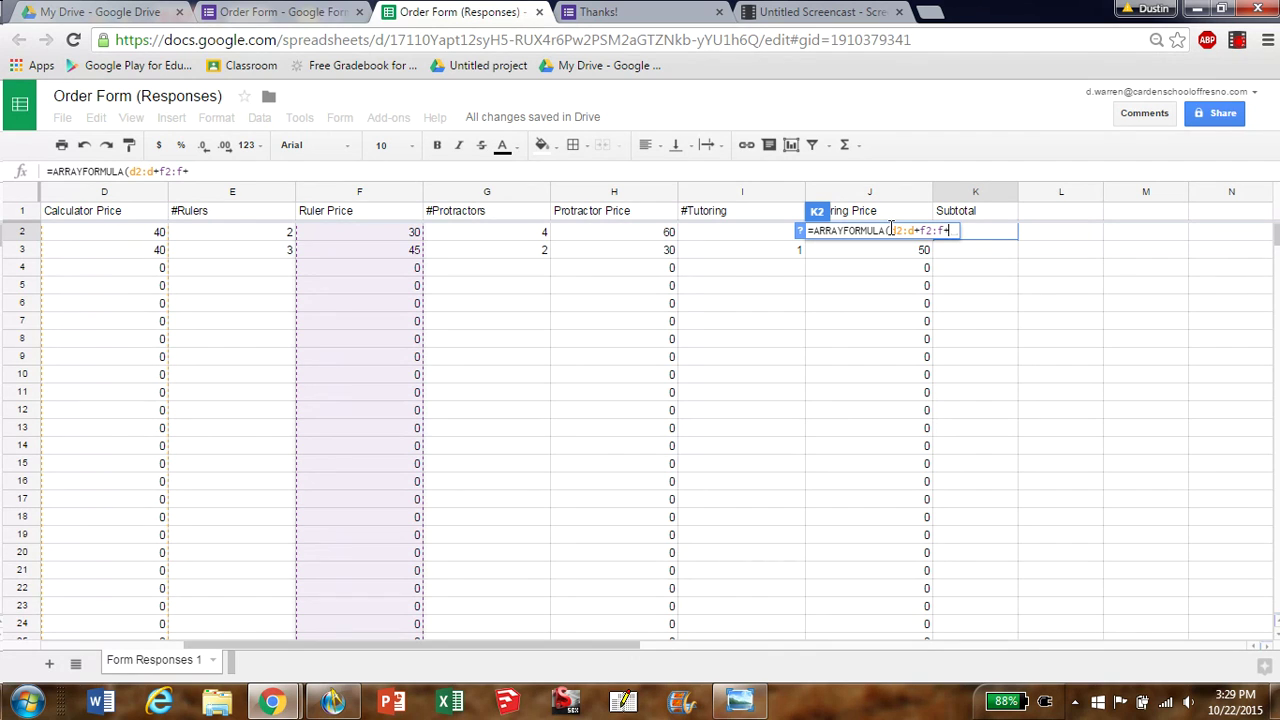
type("h2")
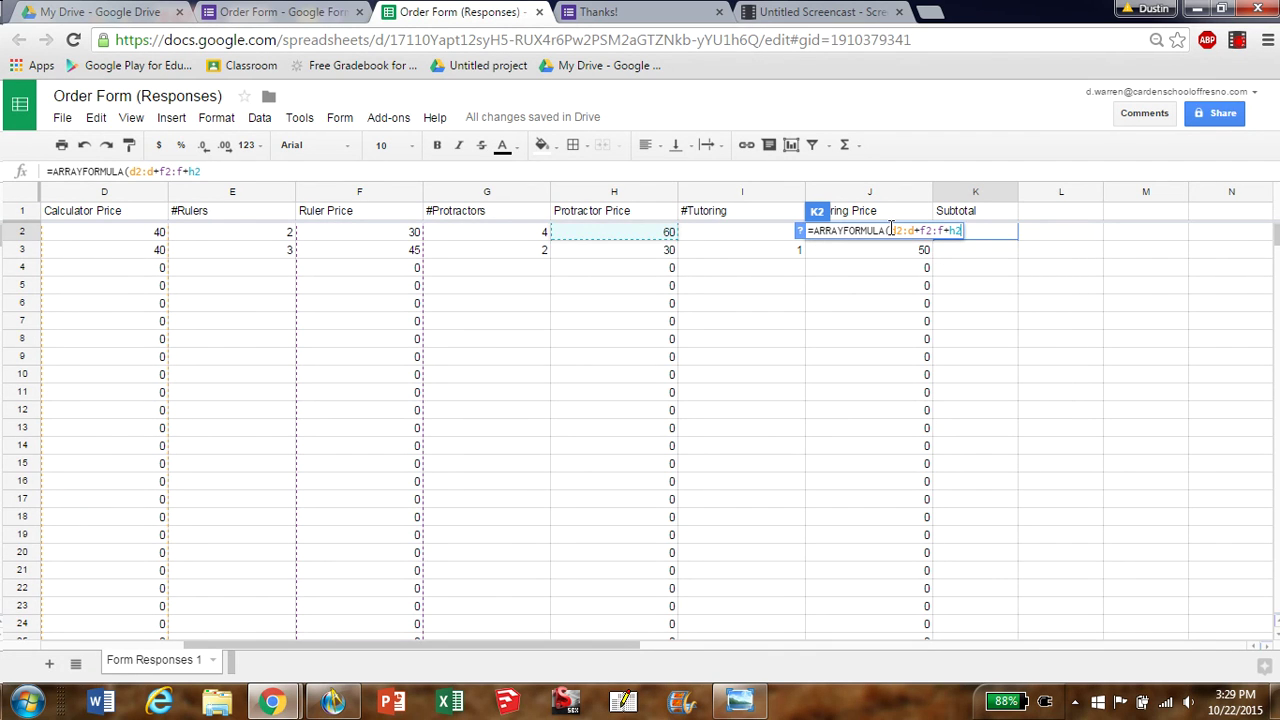
type(":h+")
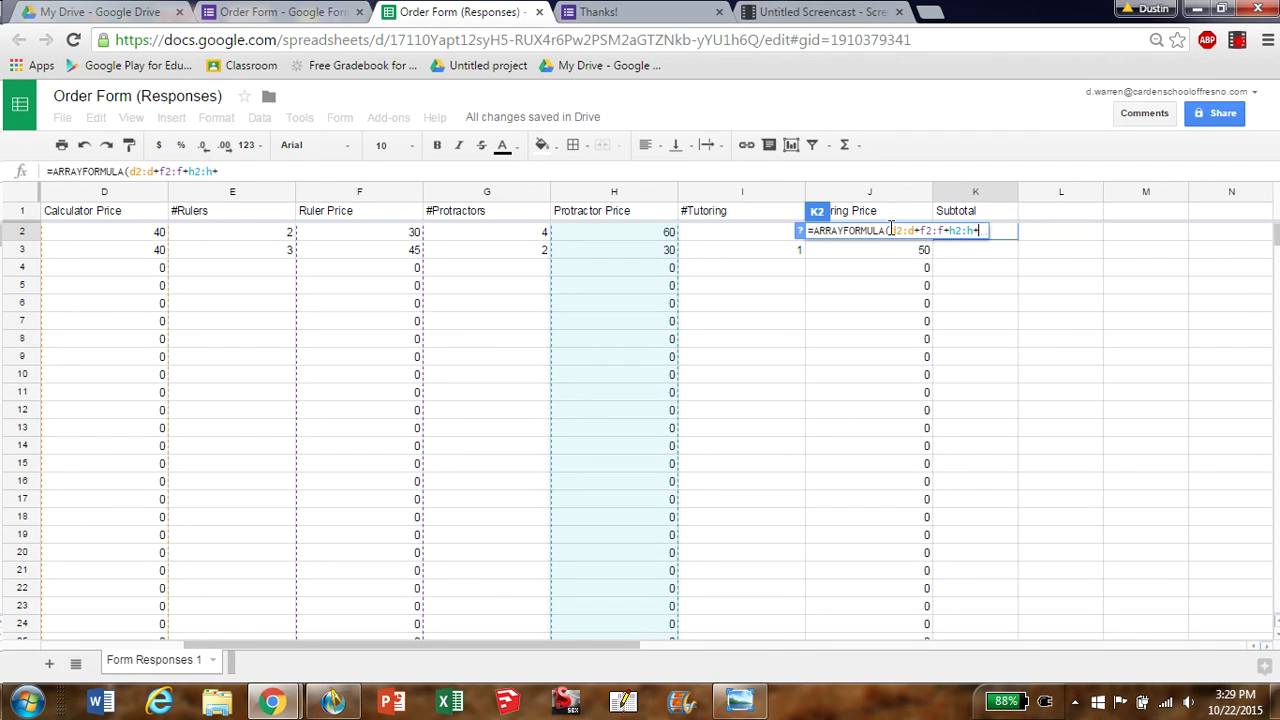
type("j2")
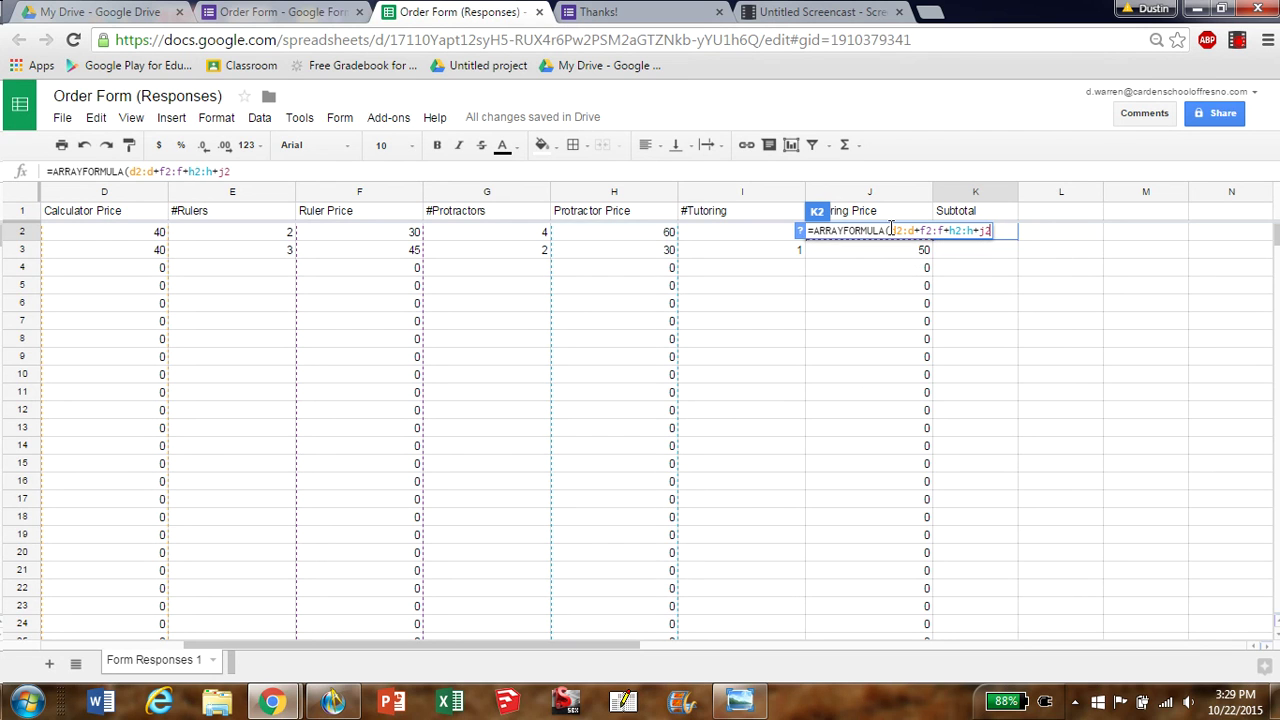
type(":j)")
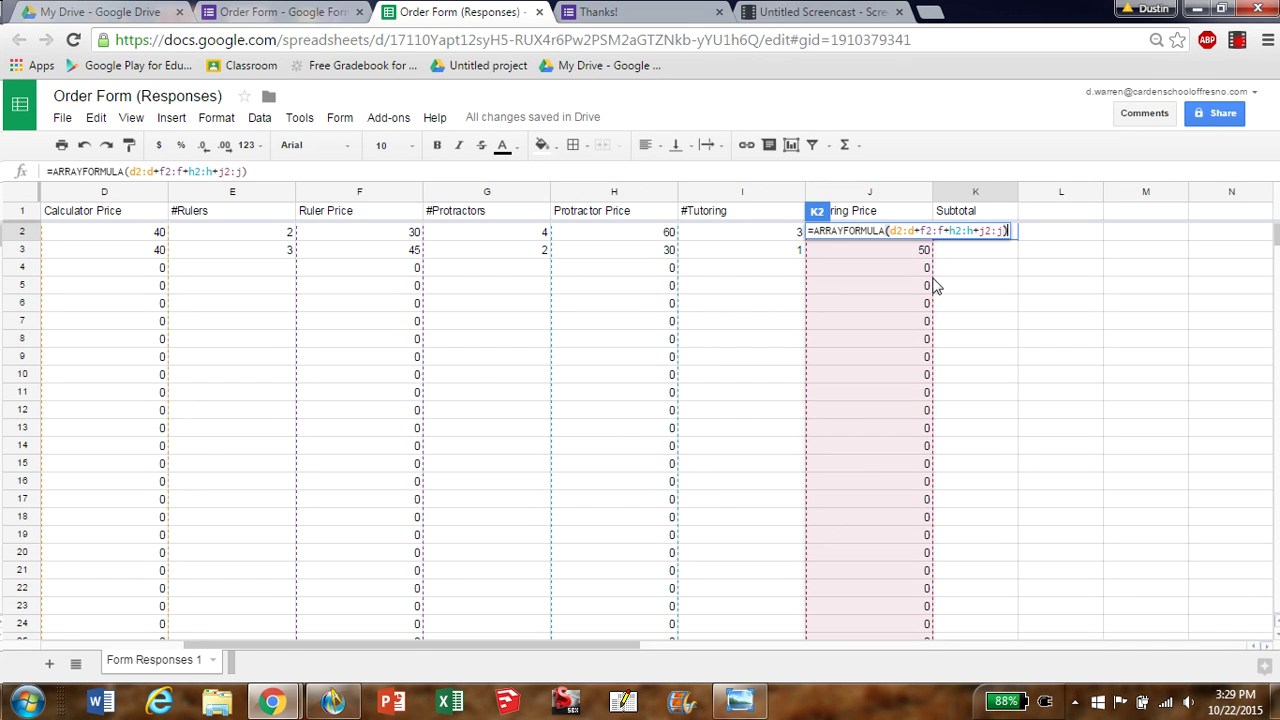
key("Return")
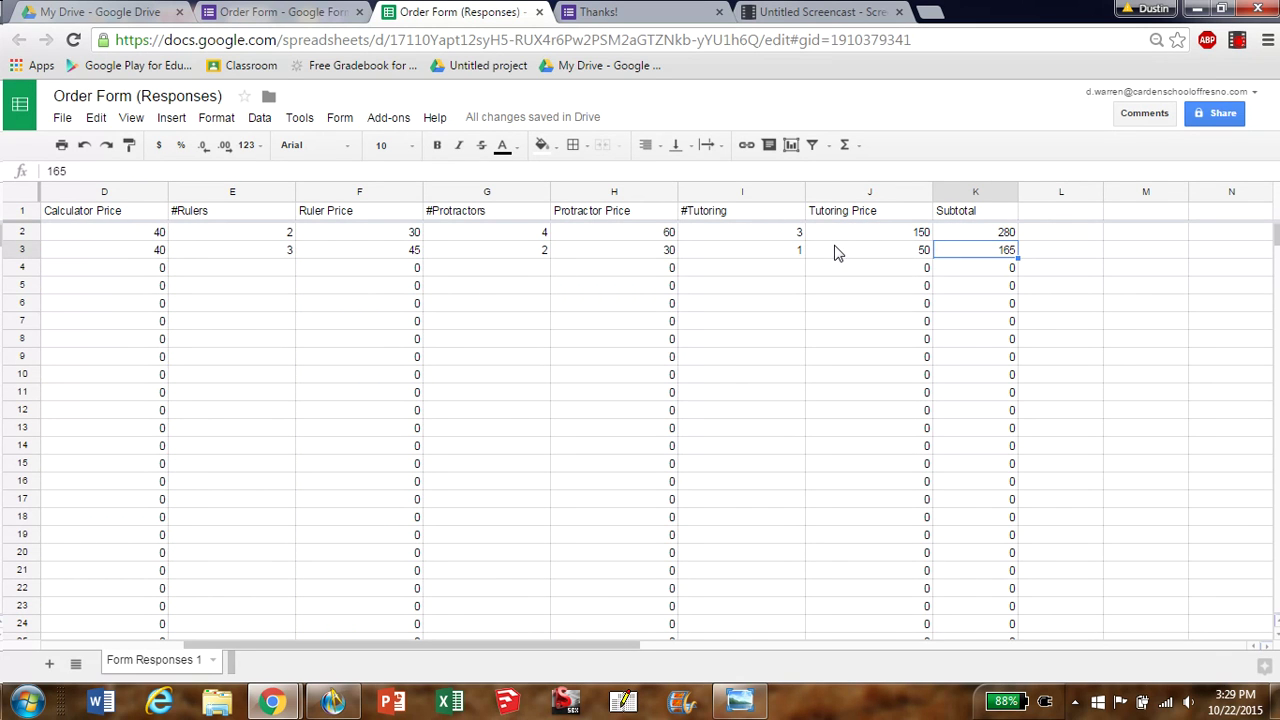
Check the subtotals in rows 2 and 3 against the item price cells that feed them
left_click(133, 238)
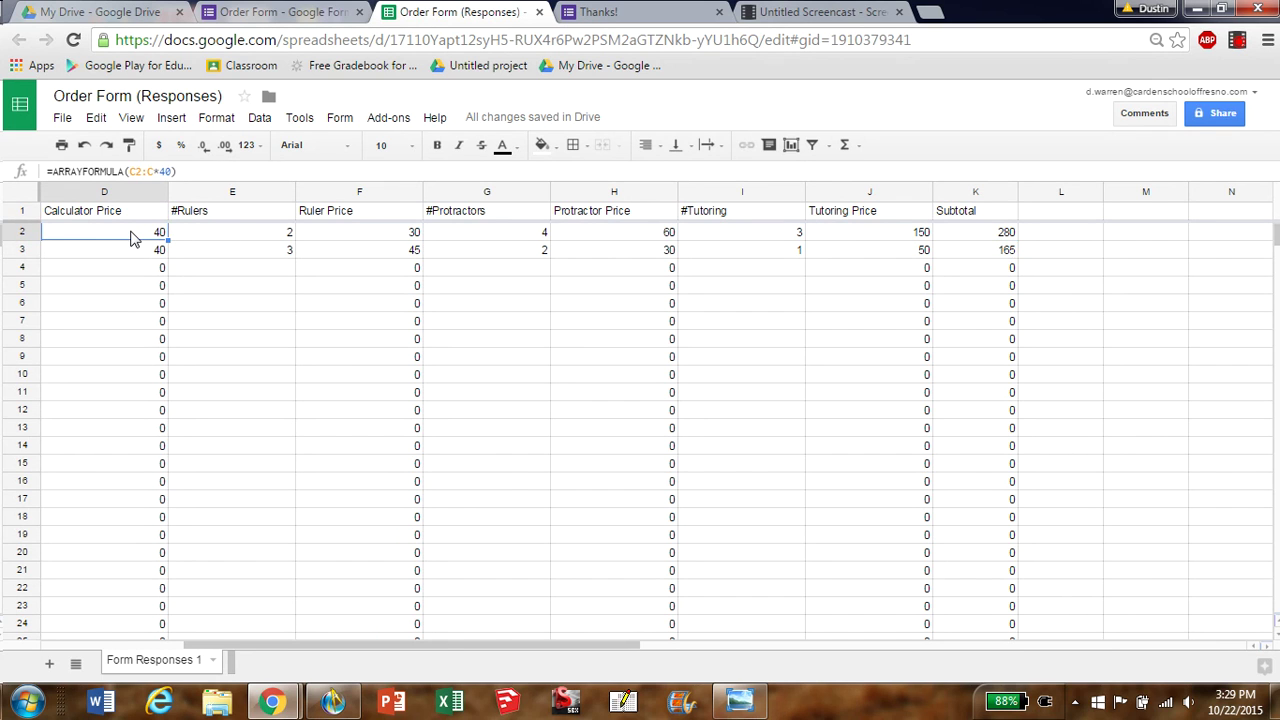
left_click(366, 237)
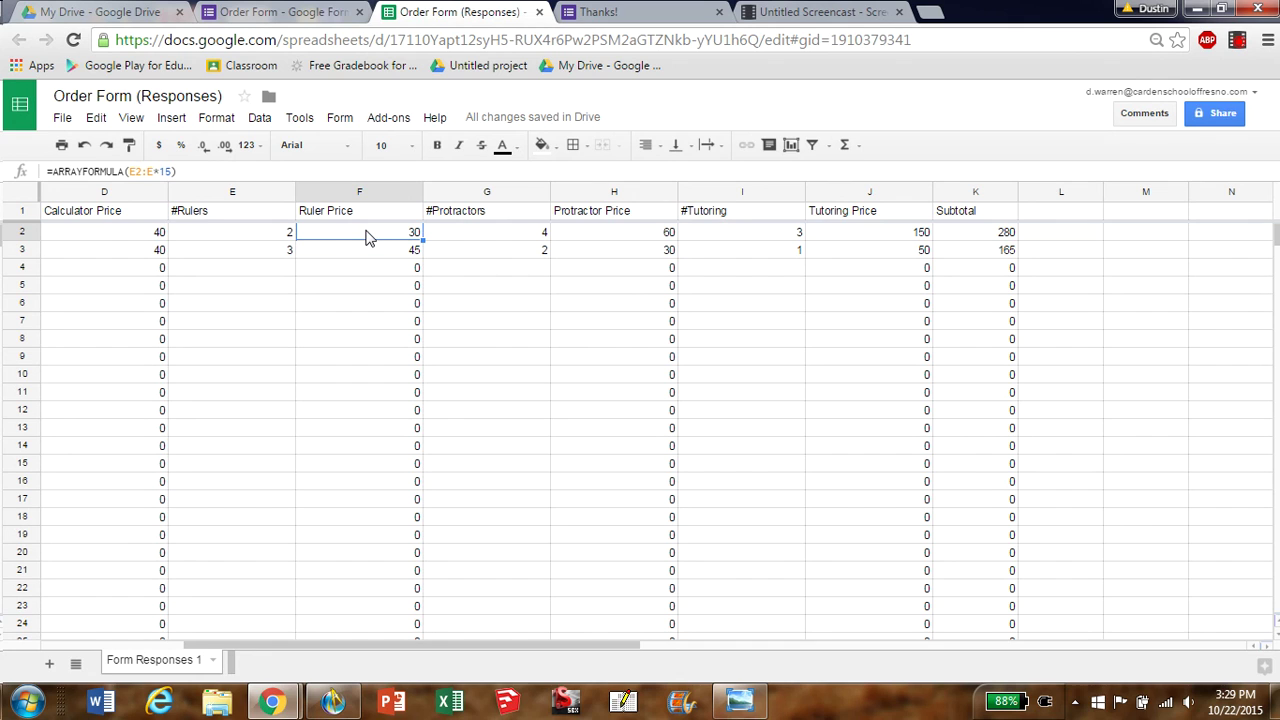
left_click(638, 235)
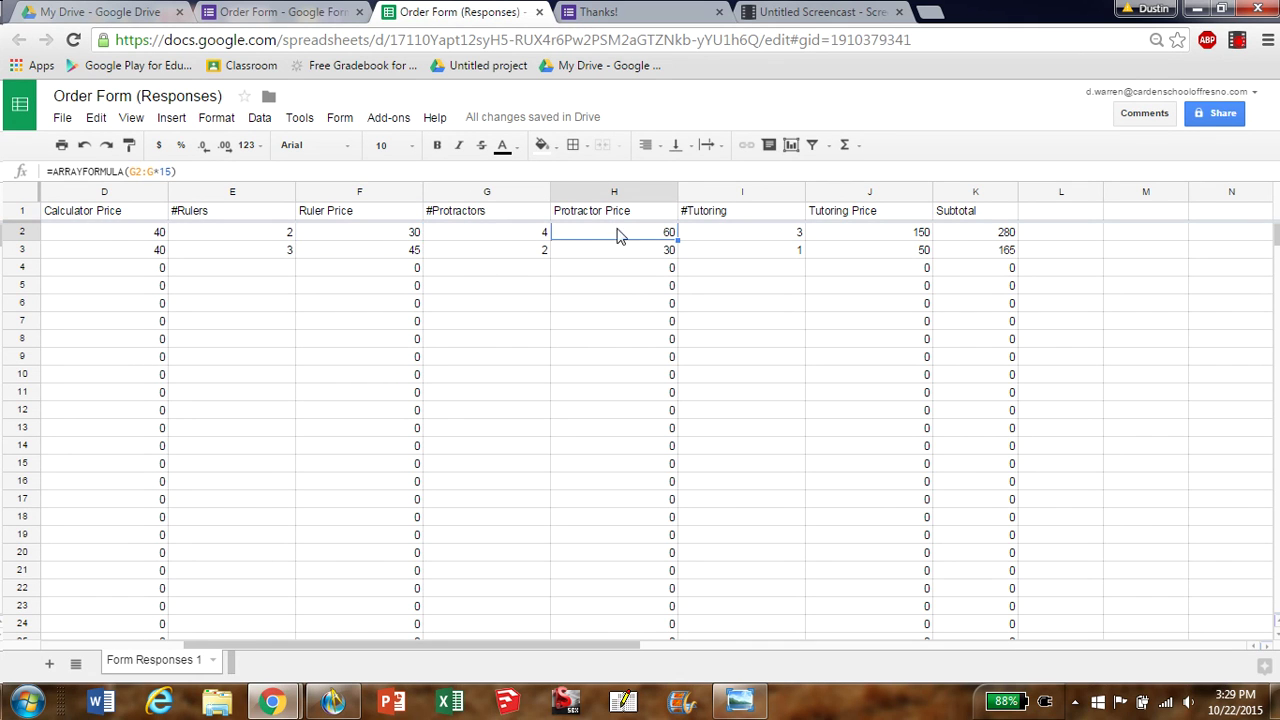
left_click(880, 237)
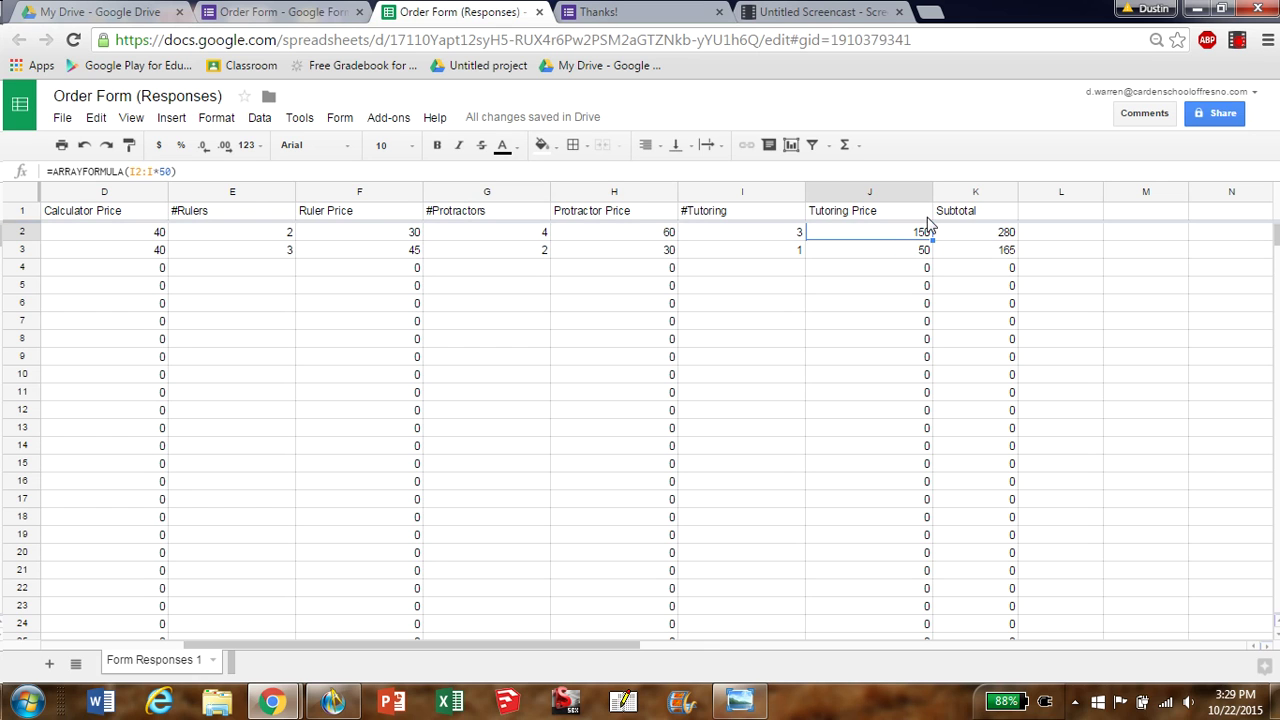
left_click(990, 240)
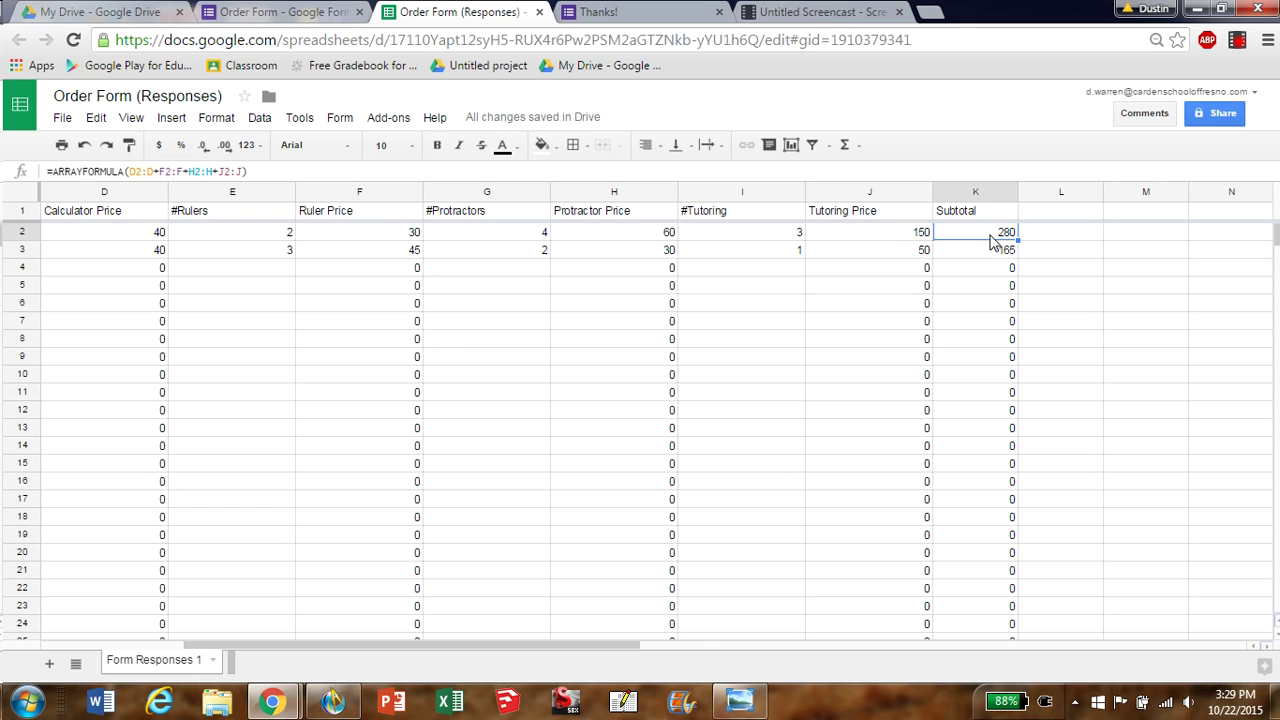
left_click(994, 250)
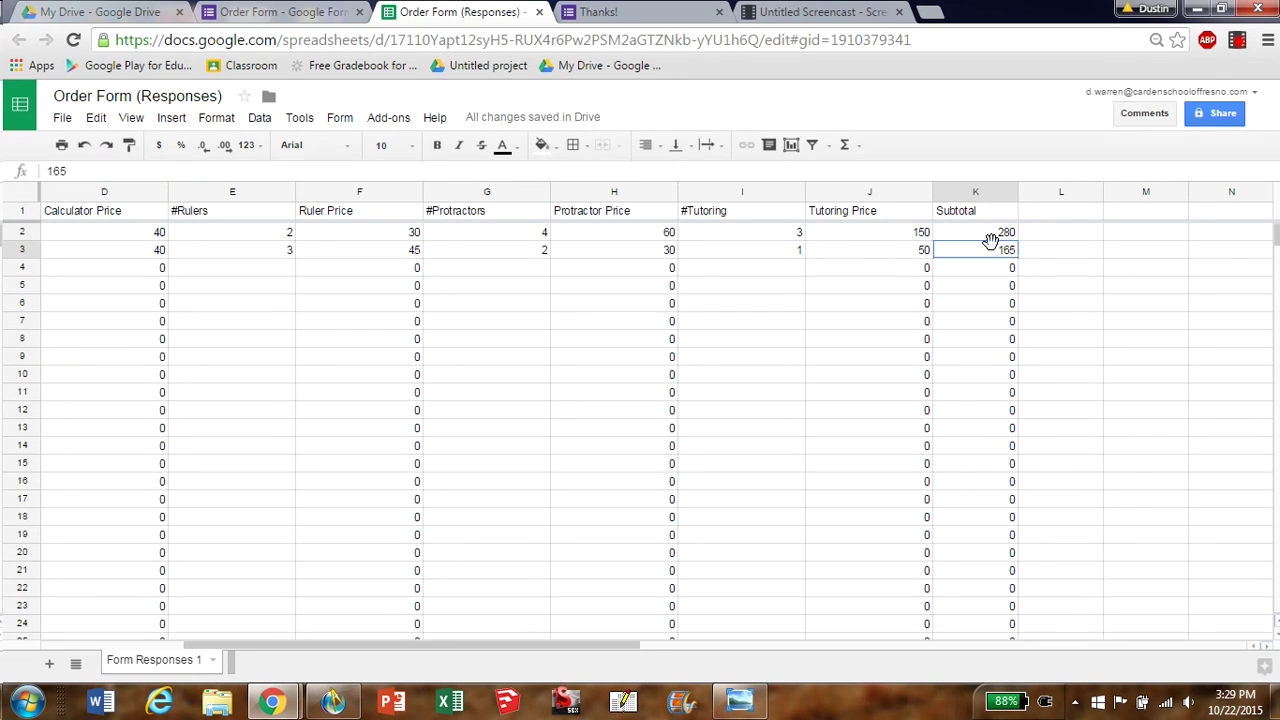
left_click(875, 260)
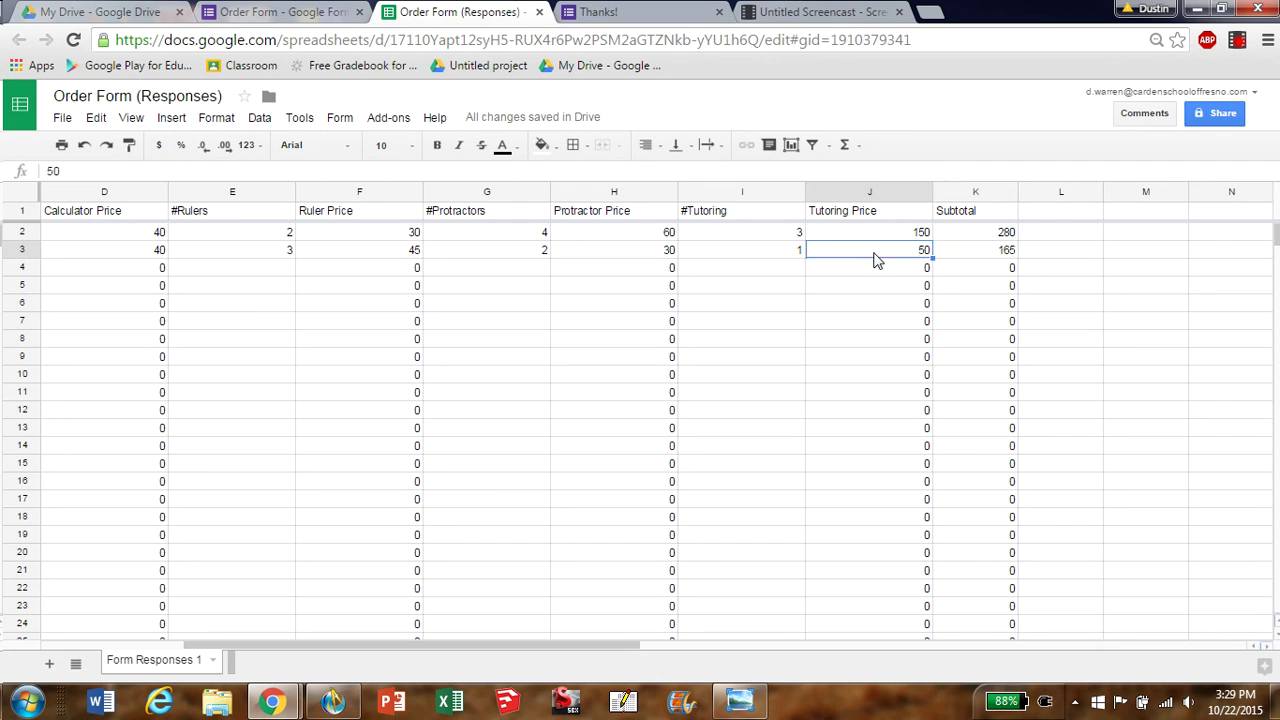
Enter the header "After Discount" in L1, beside the Subtotal column
left_click(1050, 236)
left_click(1050, 214)
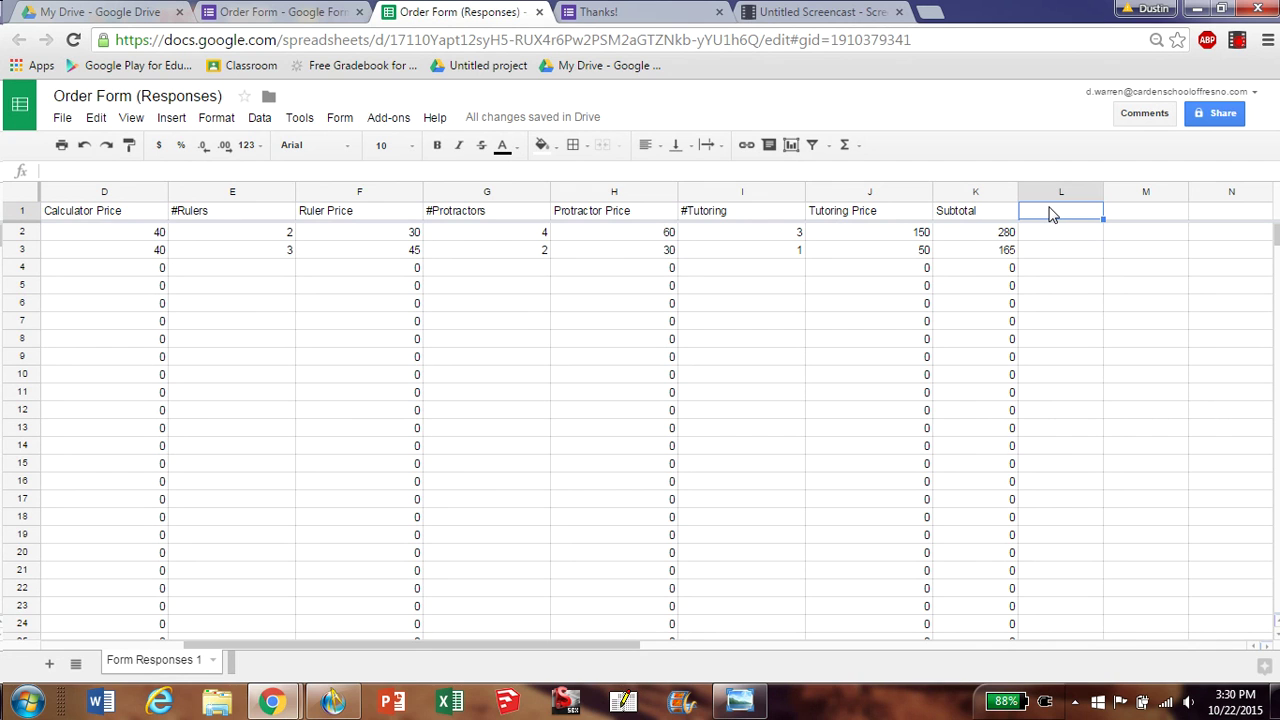
type("Afte")
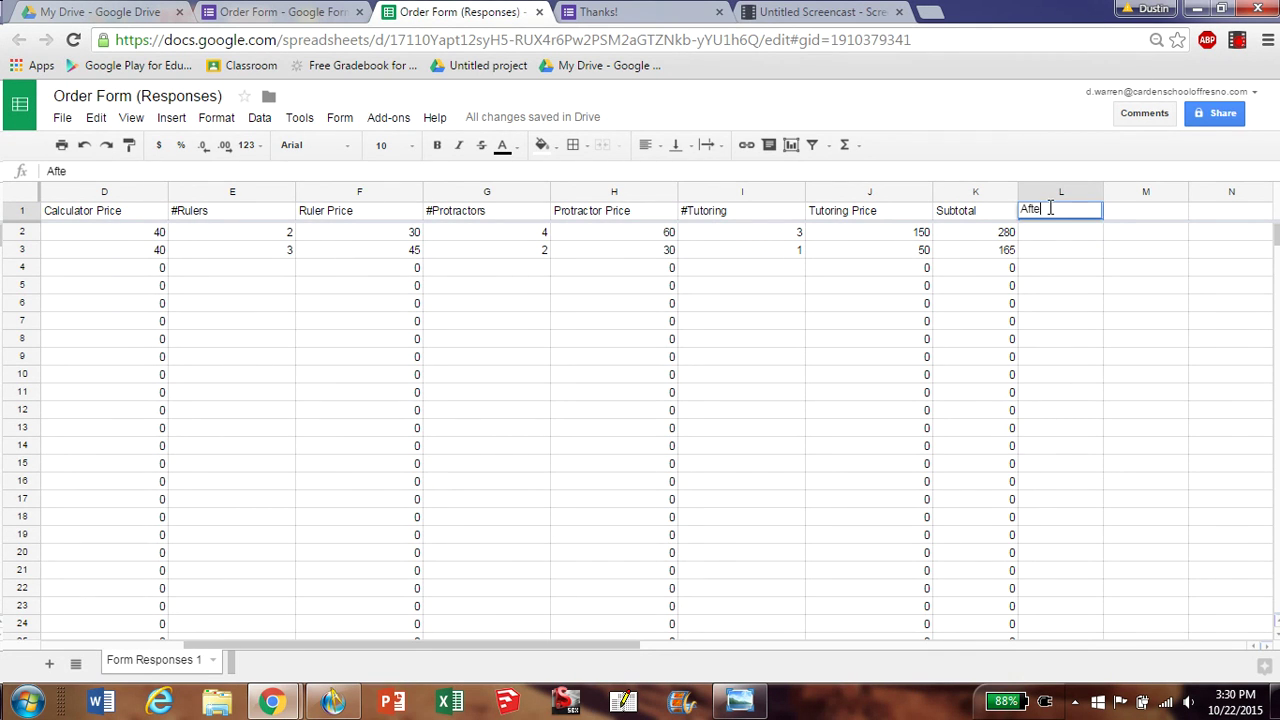
type("r Discount")
key("Return")
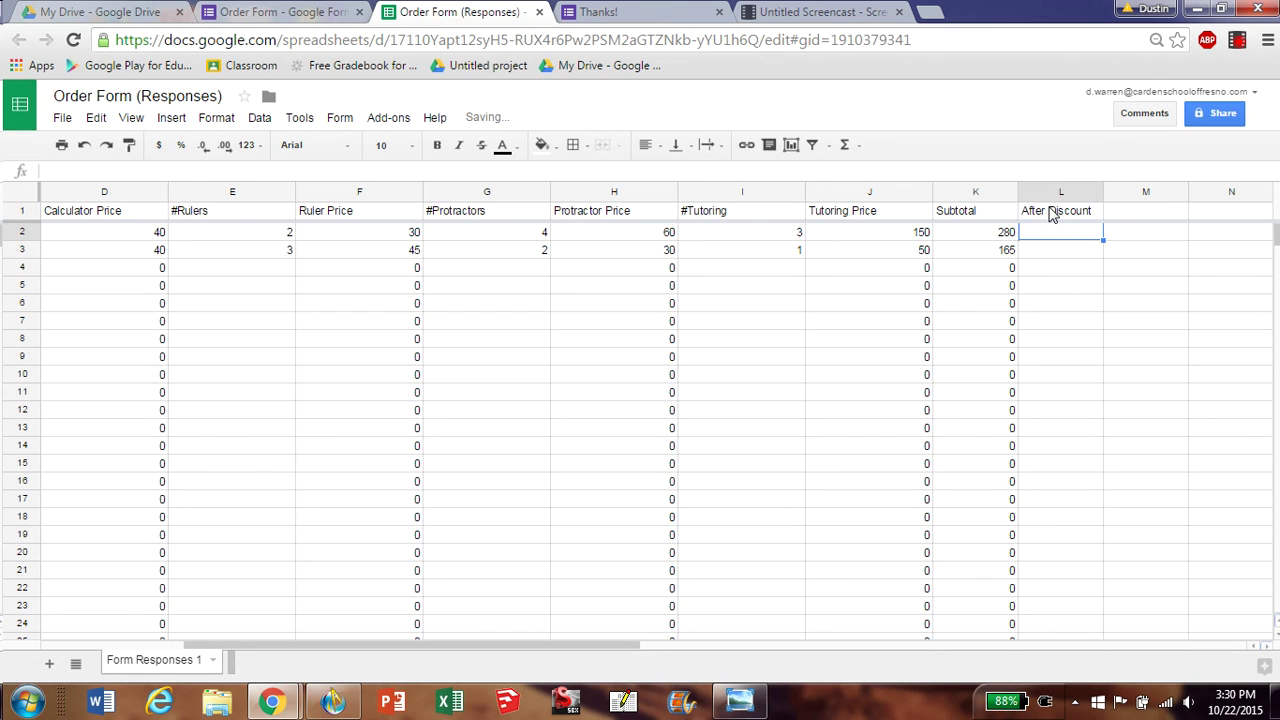
Check the discount offer on the form page and start L2's formula with =ARRAYFORMULA(IF(i2:i>=1, to test for tutoring orders
left_click(627, 20)
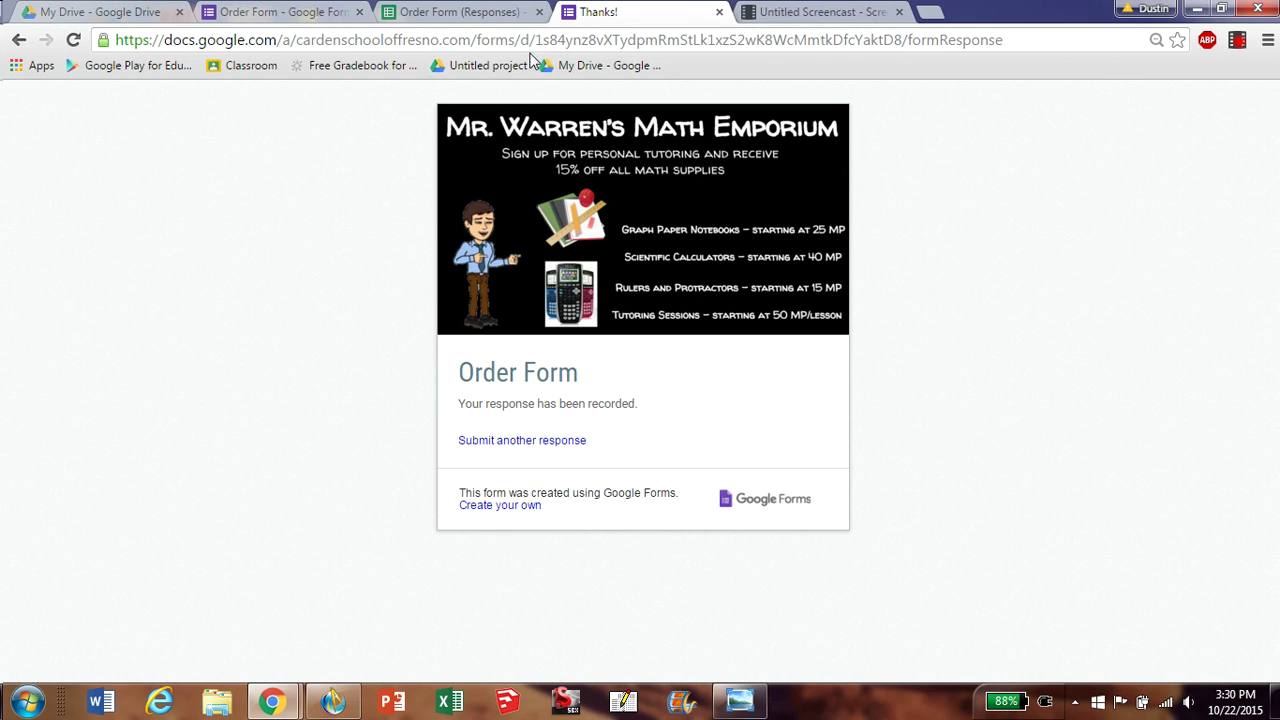
left_click(472, 14)
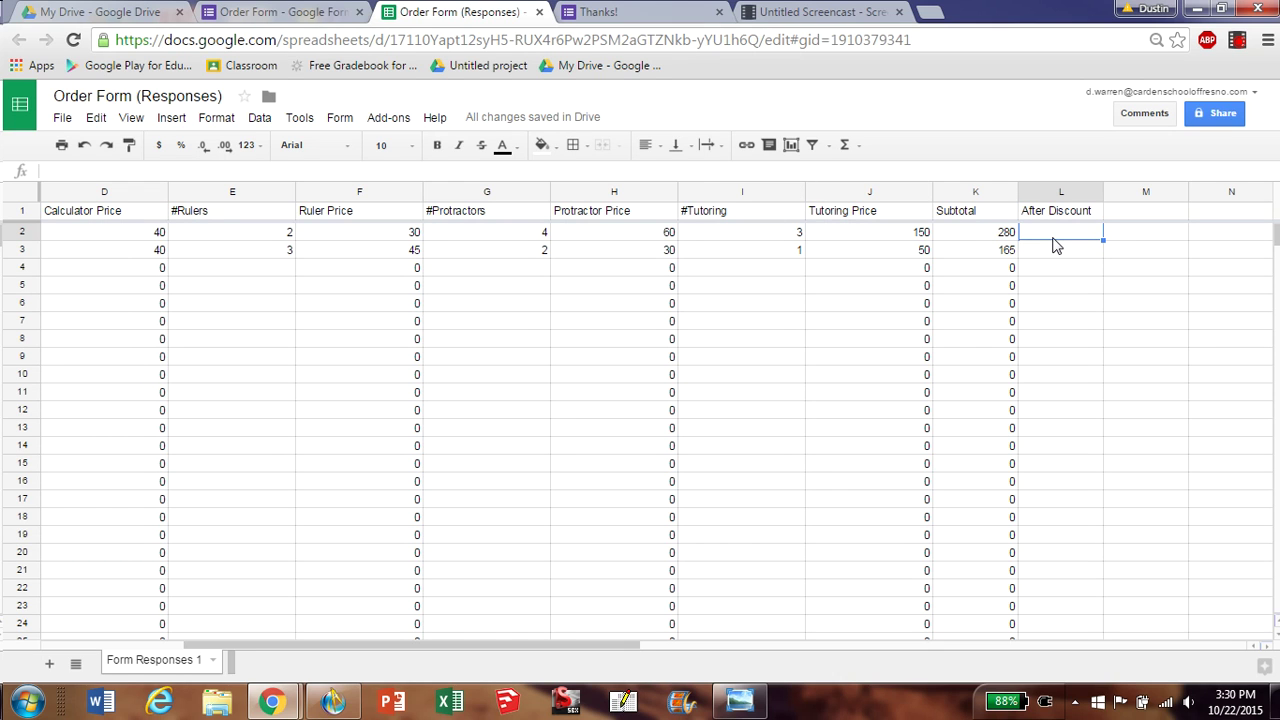
type("=arra")
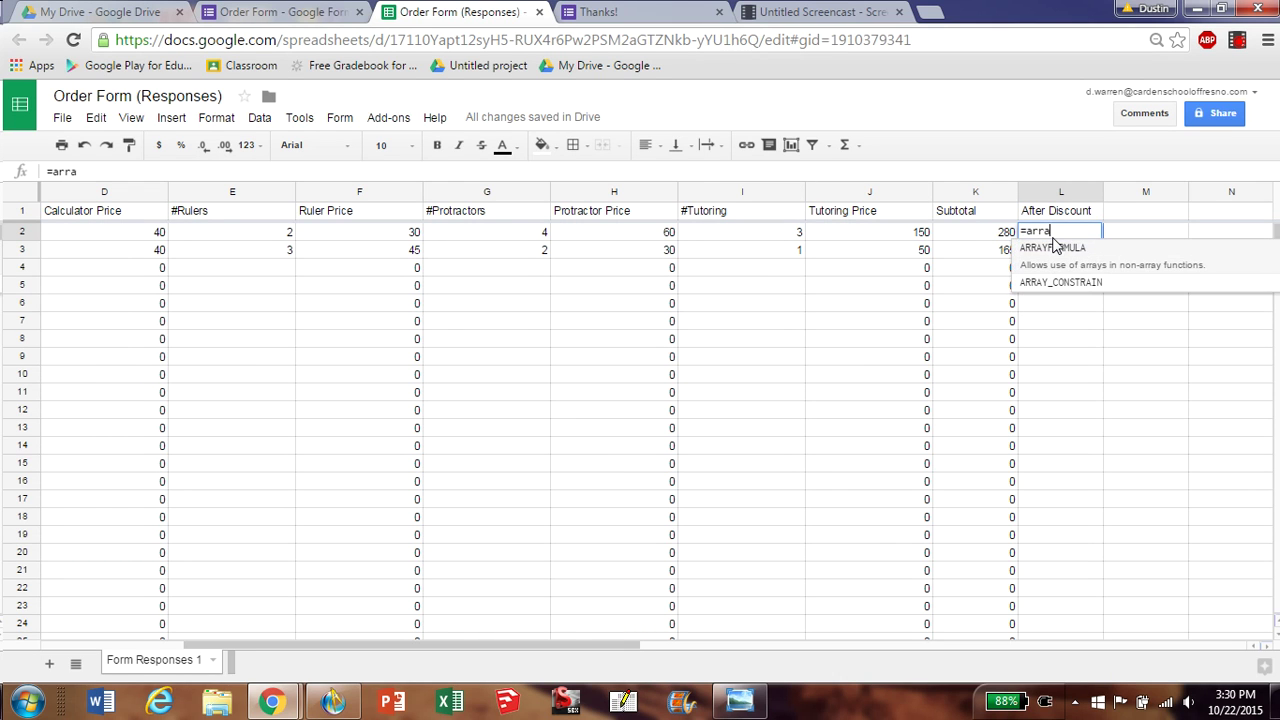
key("Tab")
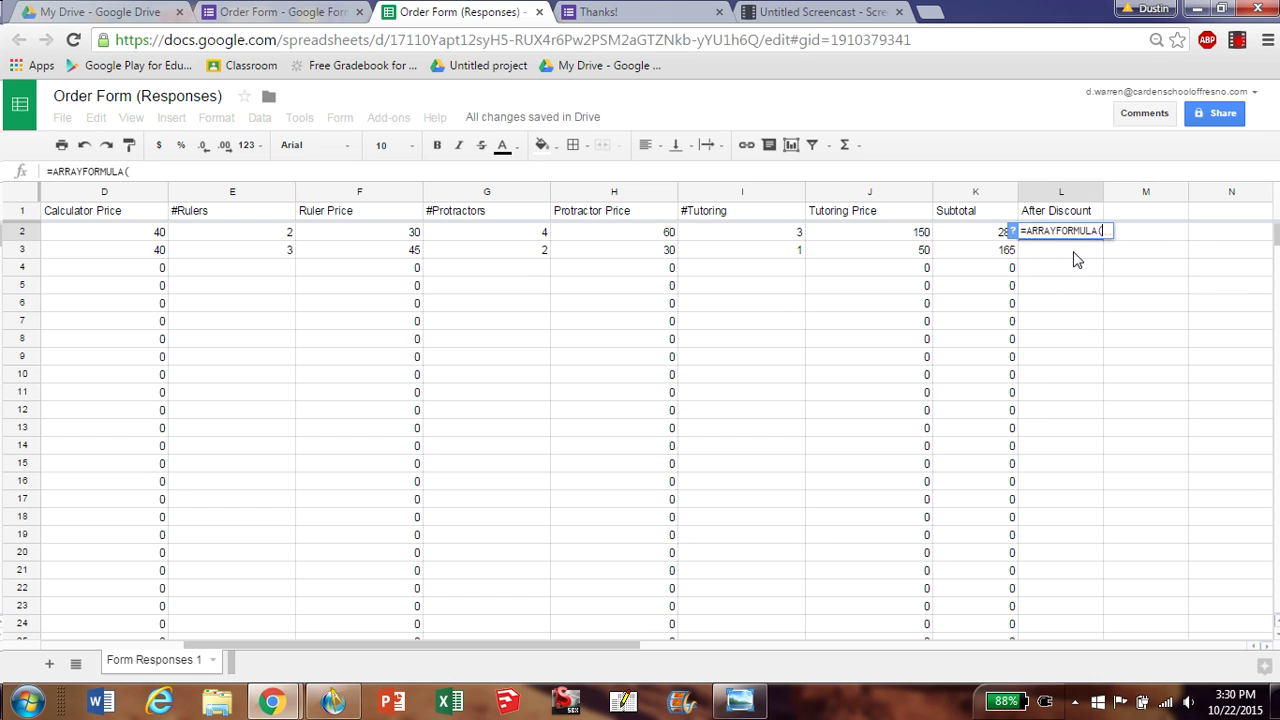
type("if")
key("Tab")
type("I2:")
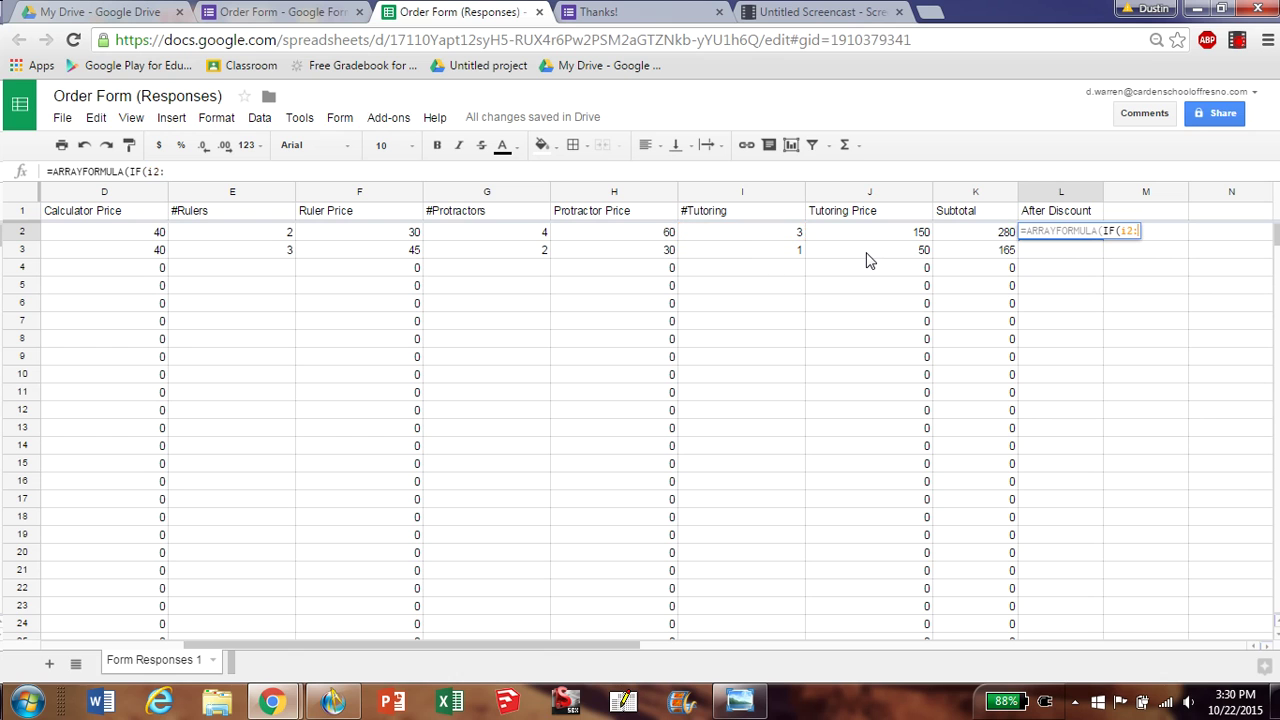
type("I")
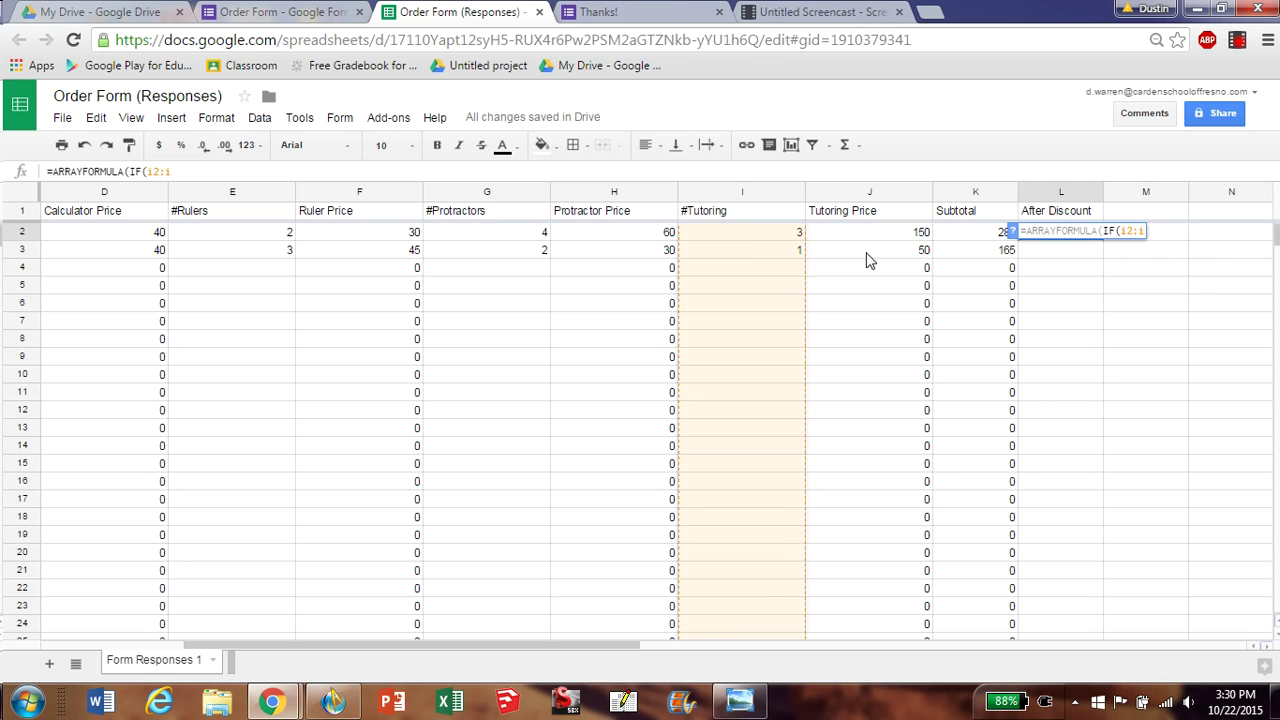
type(">")
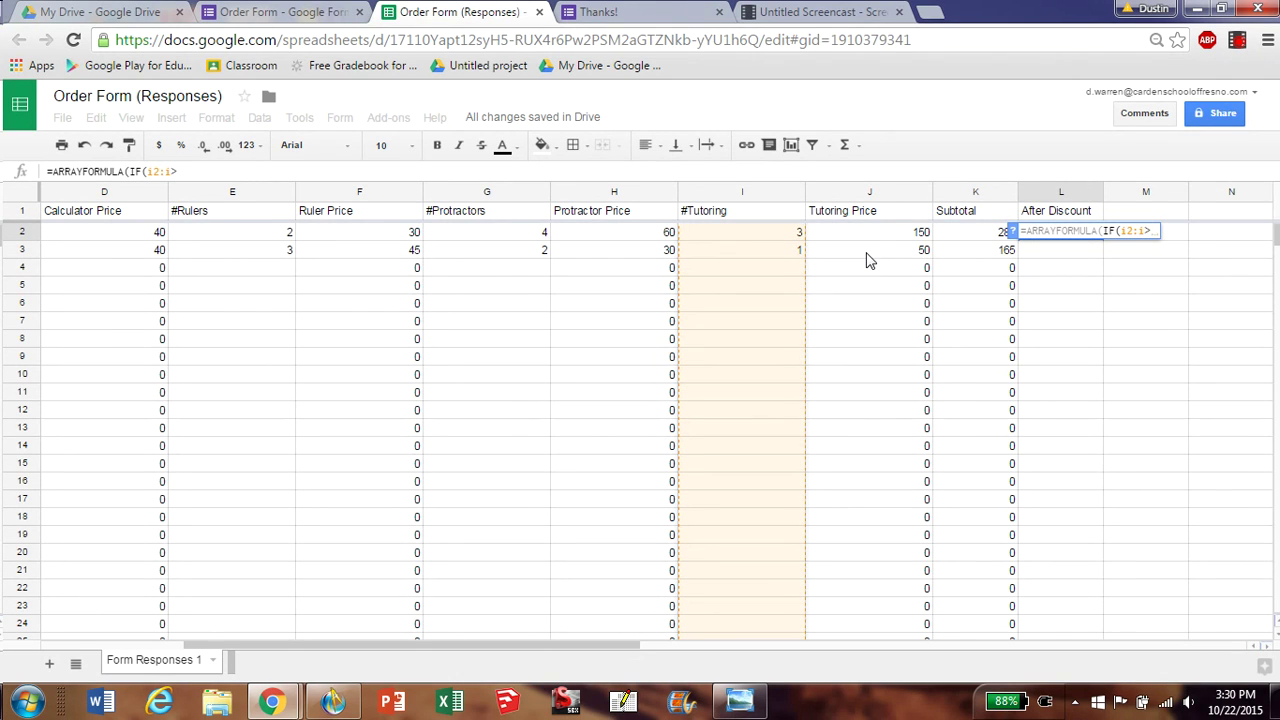
type("=1")
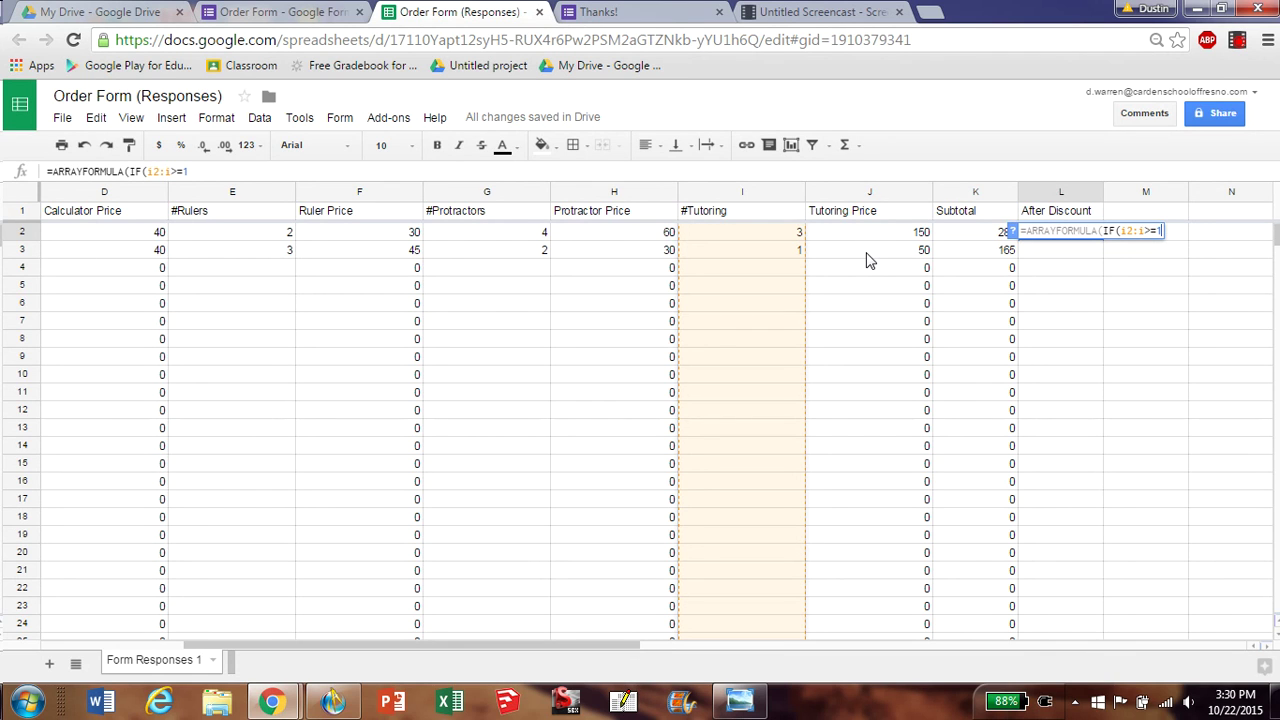
type(",")
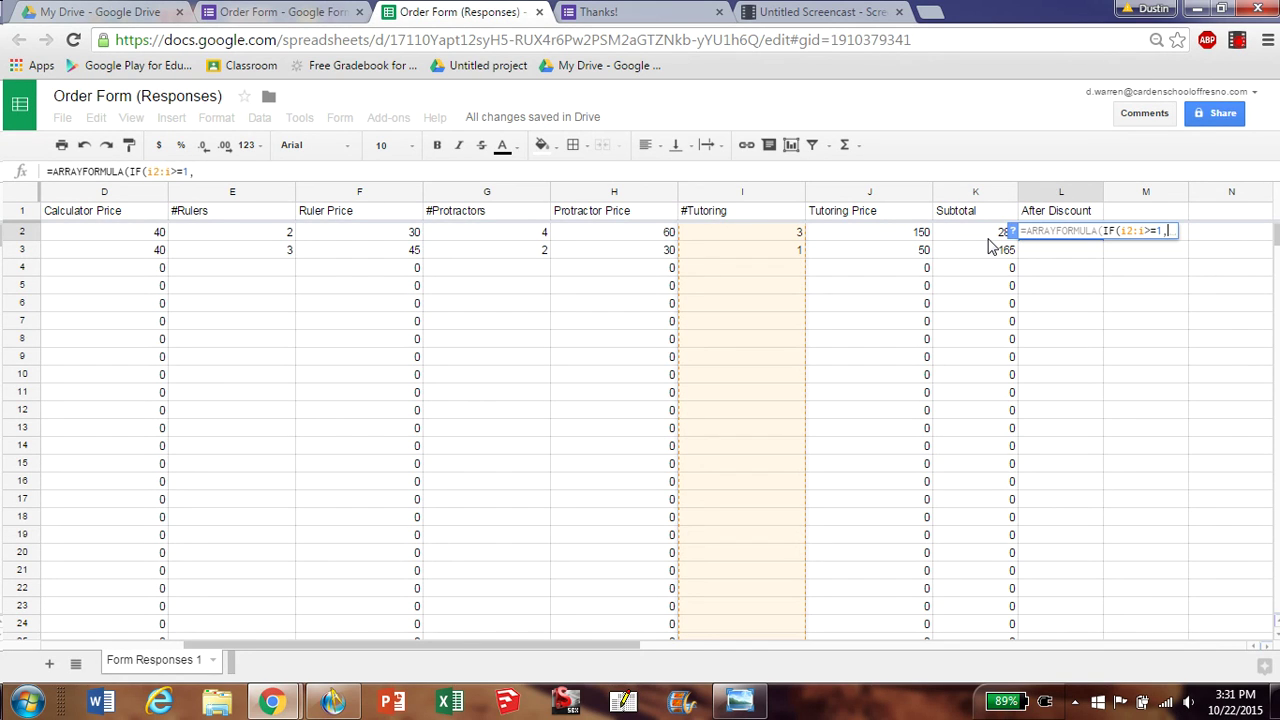
Complete the After Discount formula in L2 with round(k2:k*.85) as the true result and k2:k as the false result
type("k2")
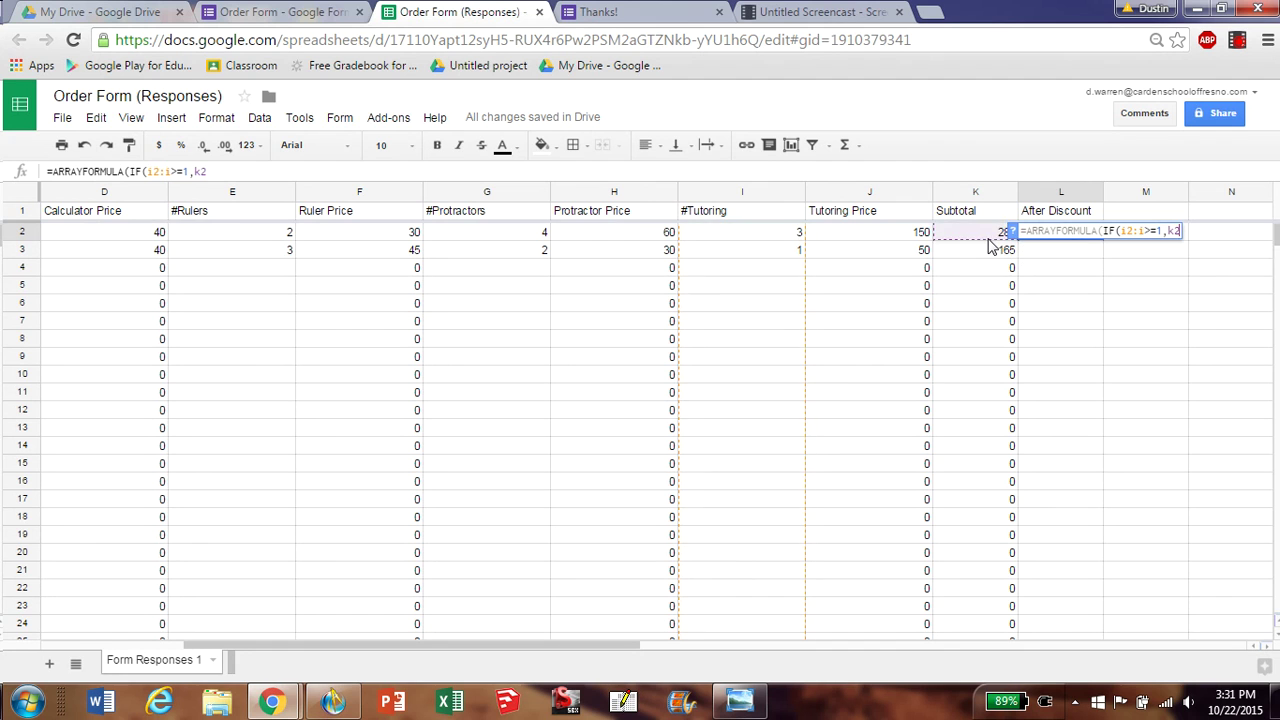
type(":k")
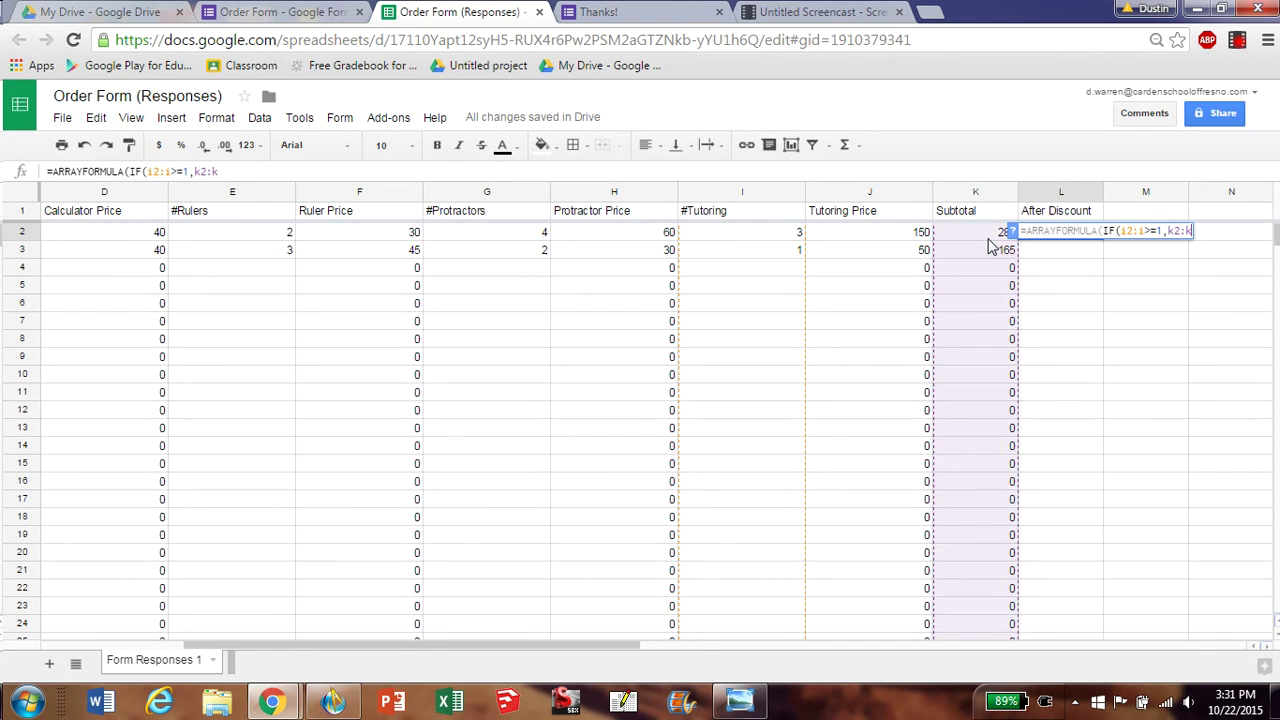
type("*.85")
type(",")
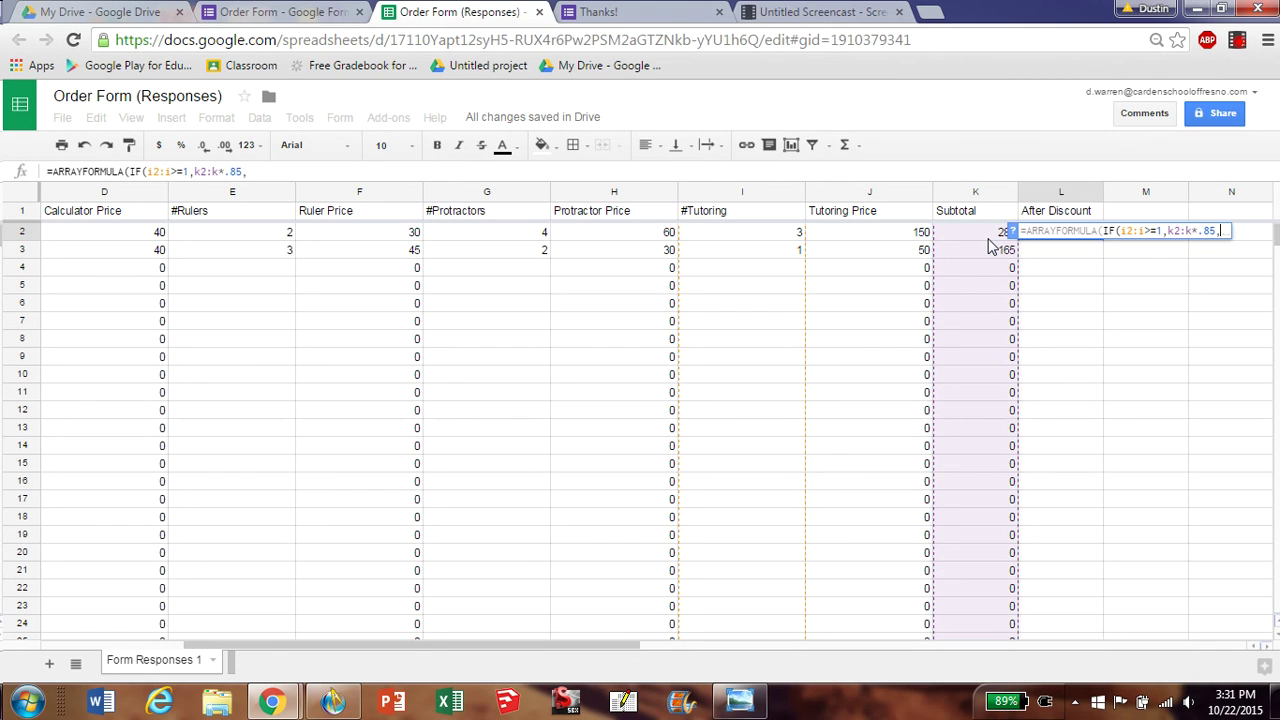
left_click(1167, 231)
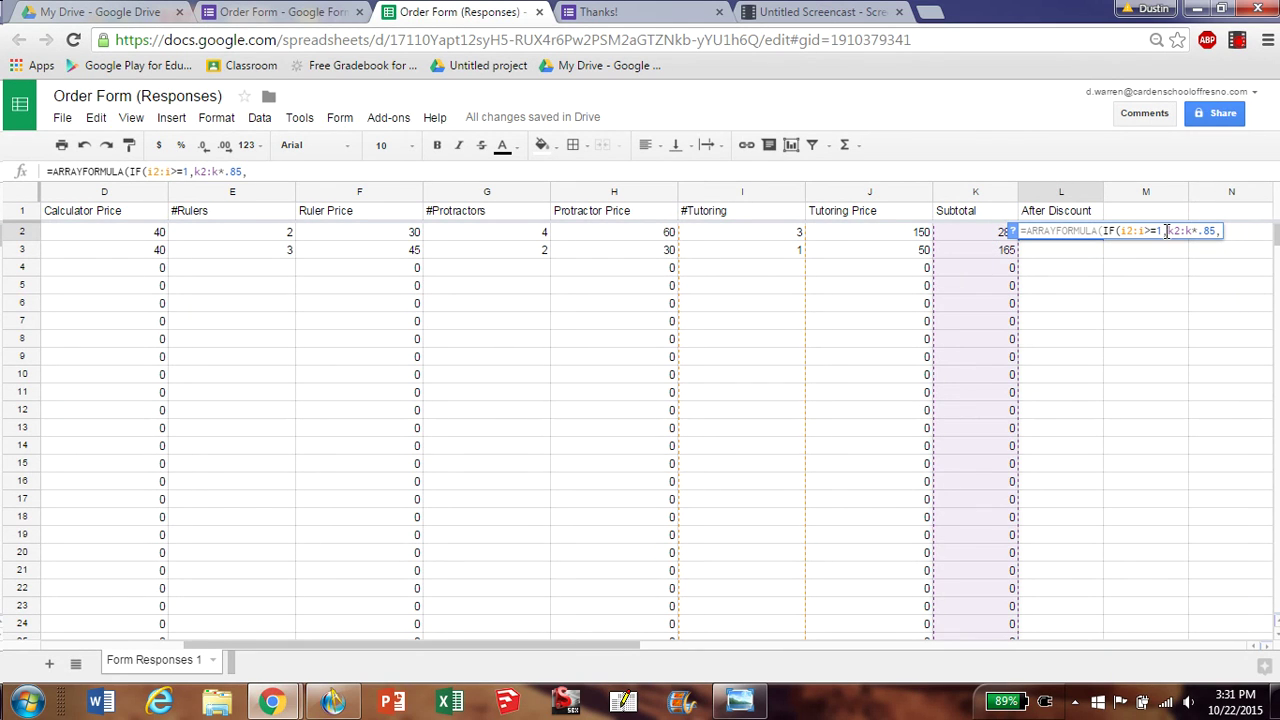
type("round")
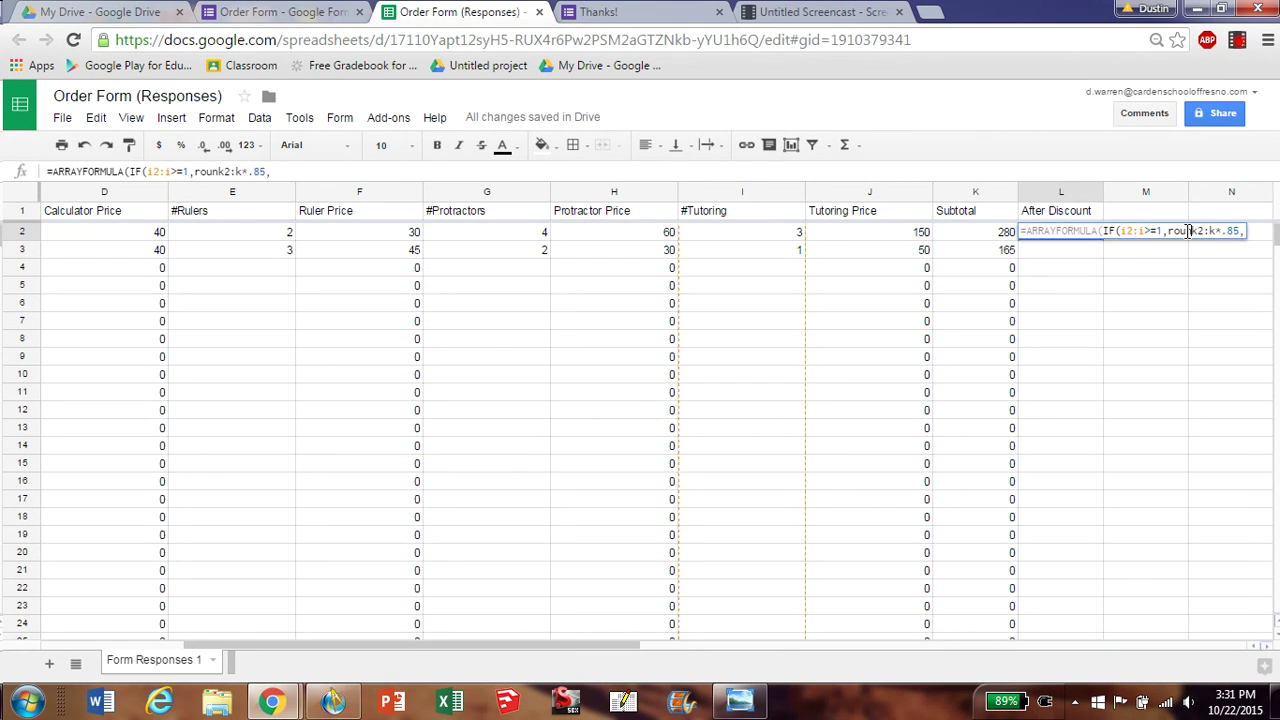
type("(")
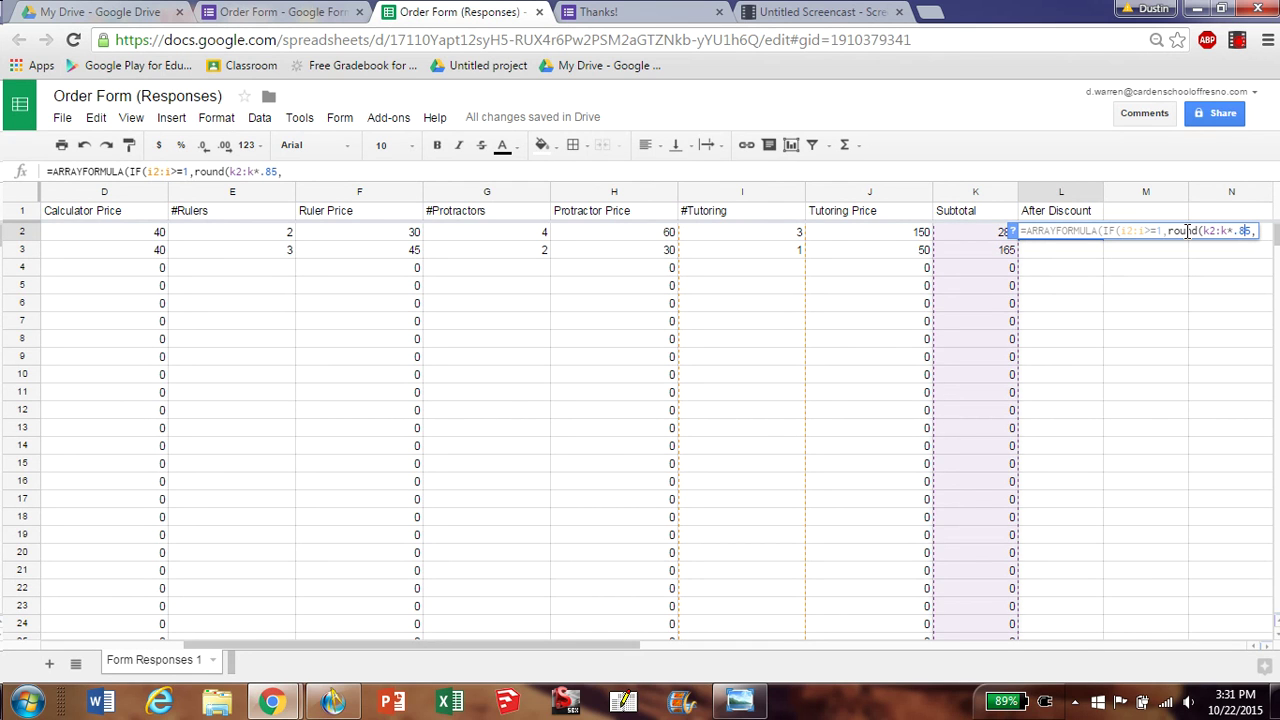
type(")")
type("k2:k)")
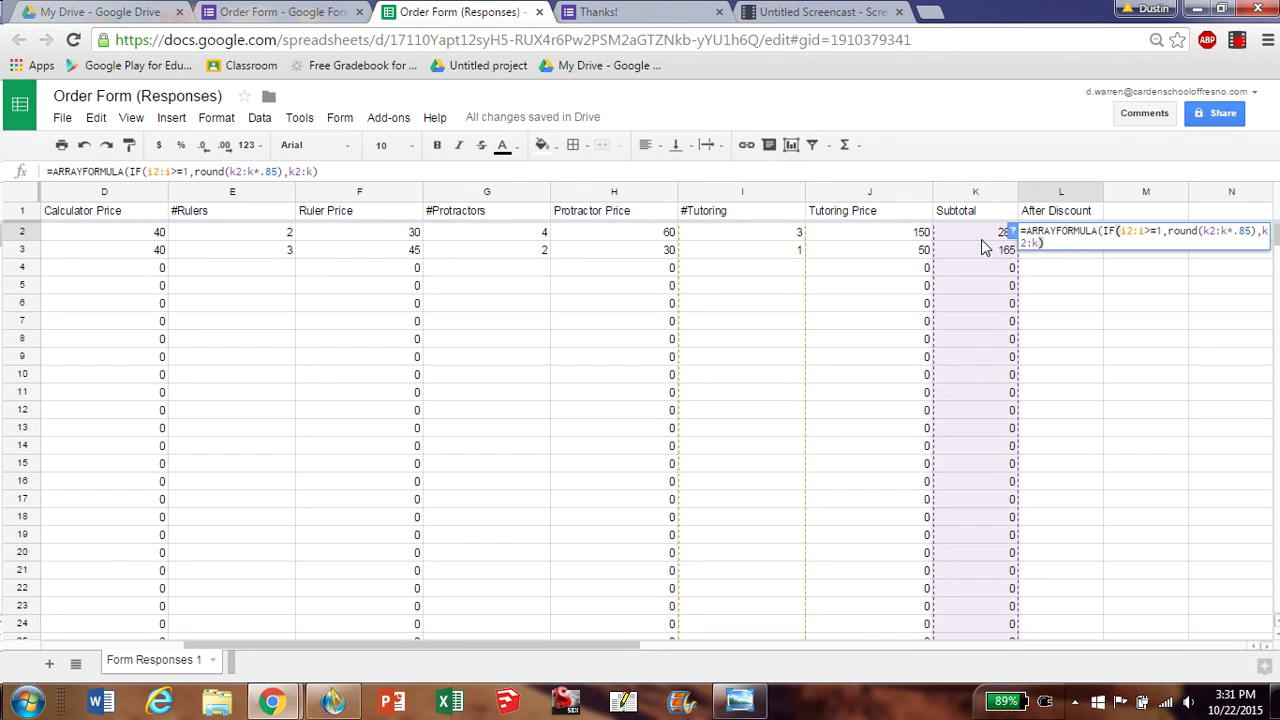
key("Return")
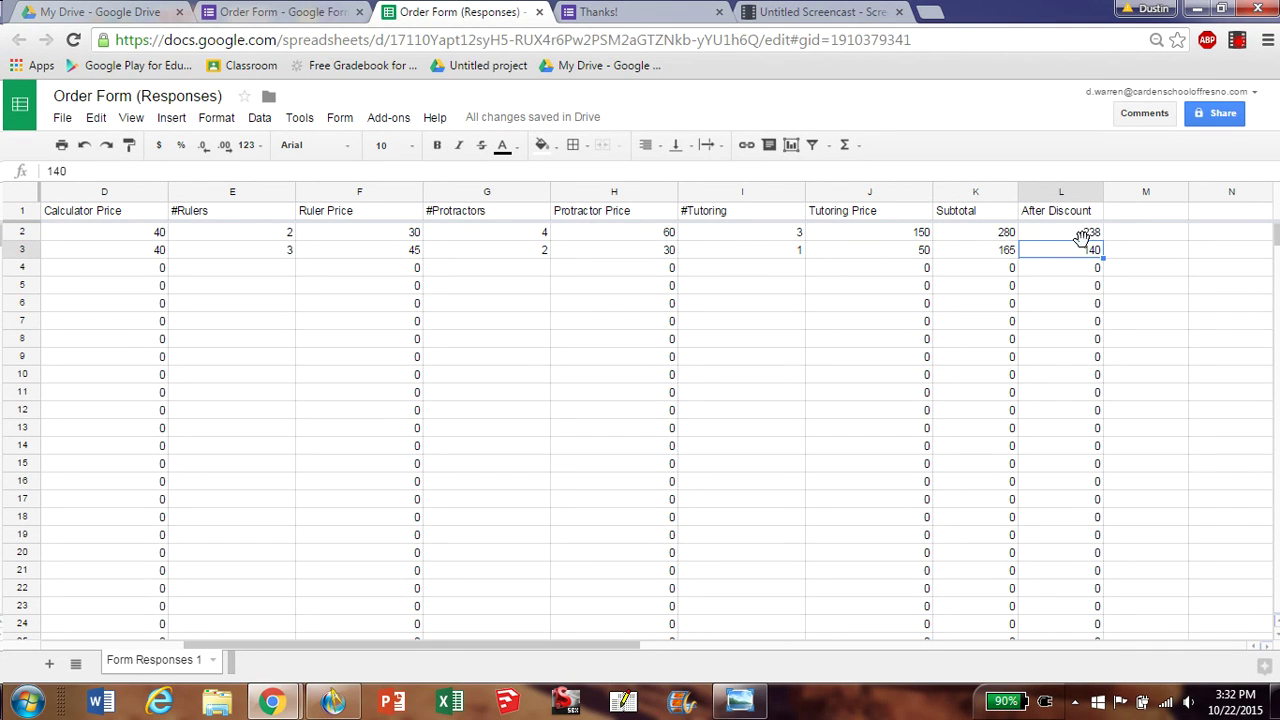
Review the After Discount results in rows 2 and 3 and the rounded-discount and full-subtotal parts of the L2 formula
left_click(1076, 233)
left_click(1071, 252)
left_click(1071, 236)
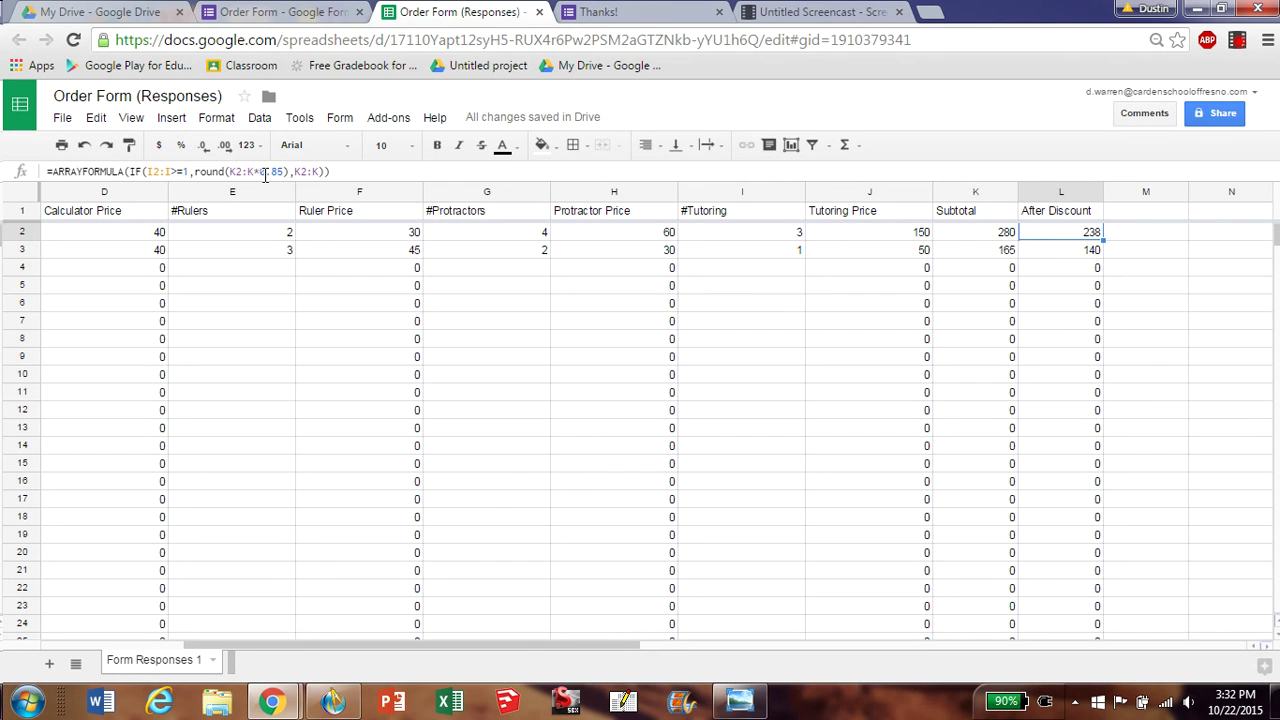
left_click_drag(228, 172, 286, 171)
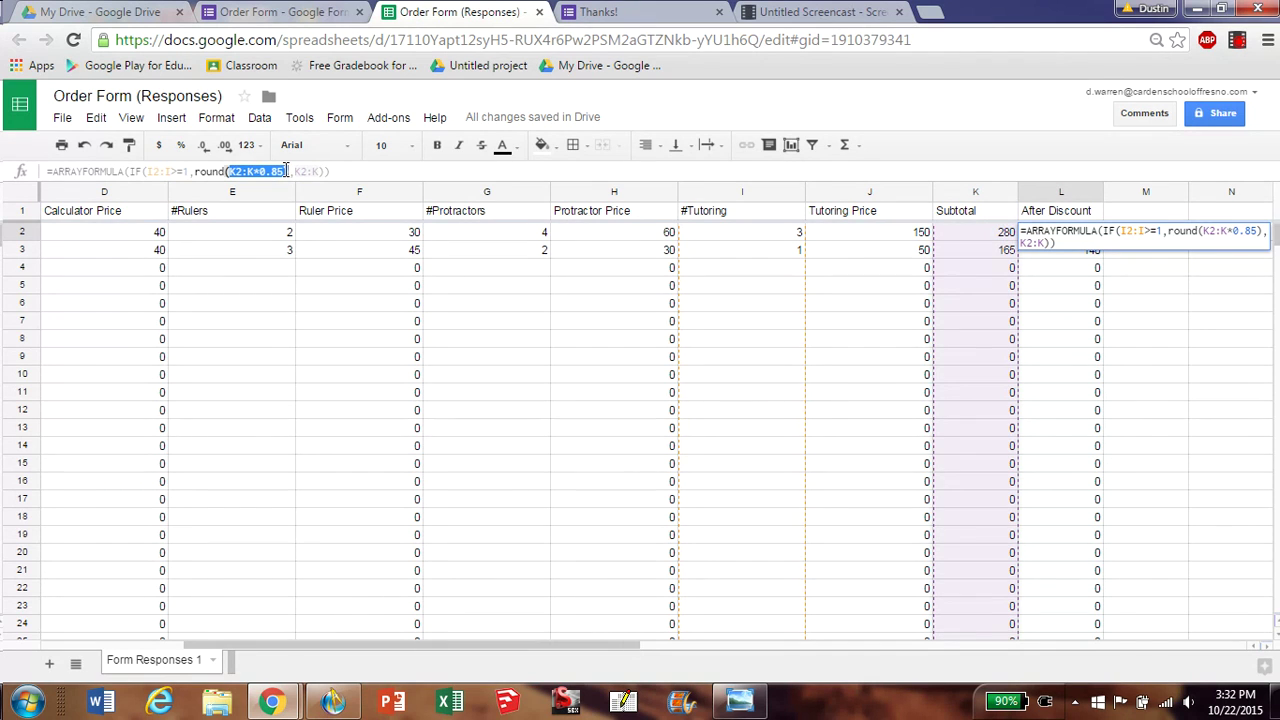
left_click(290, 171)
type(",")
left_click_drag(295, 172, 322, 172)
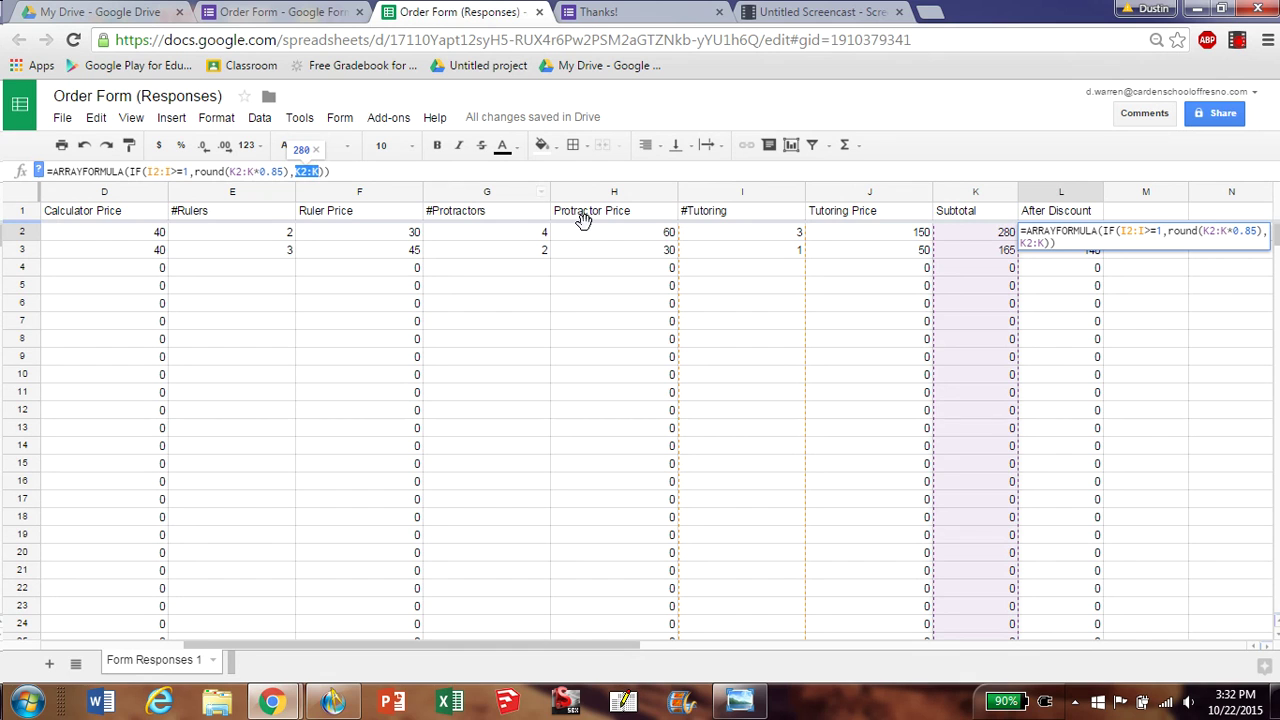
left_click(1146, 172)
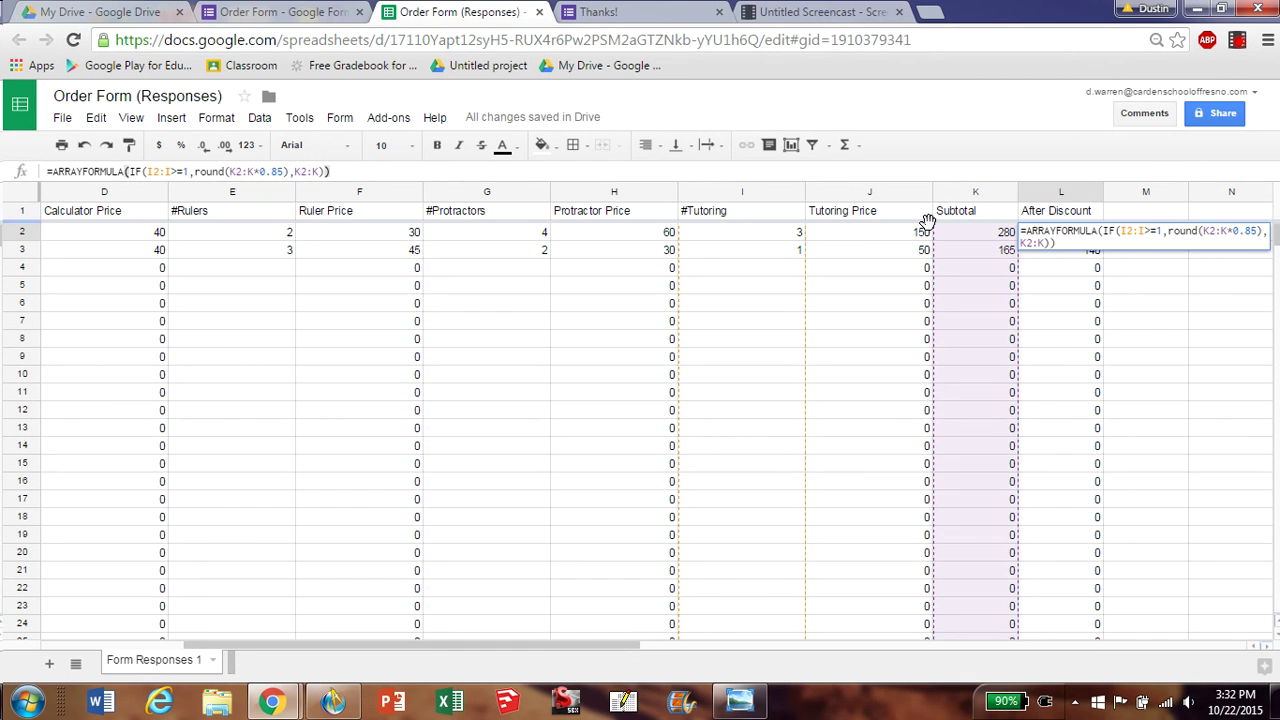
Enter the header "savings" in M1, beside the After Discount column
left_click(1166, 214)
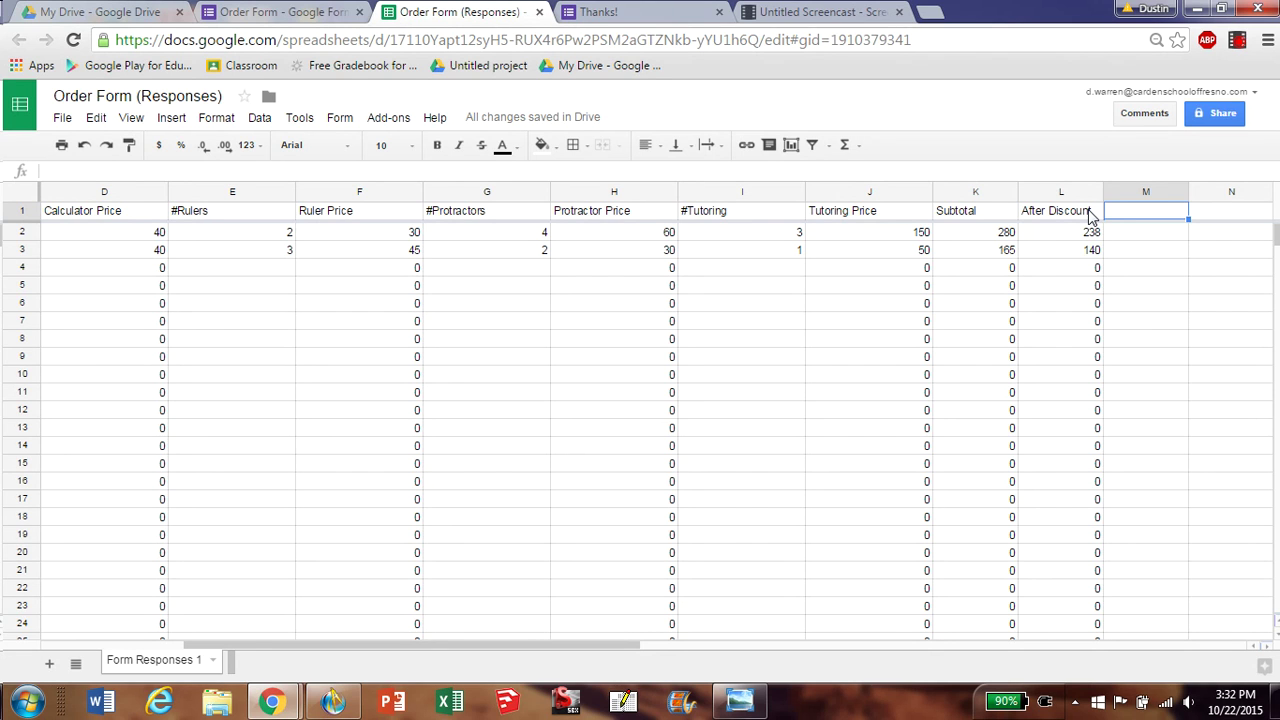
type("savings")
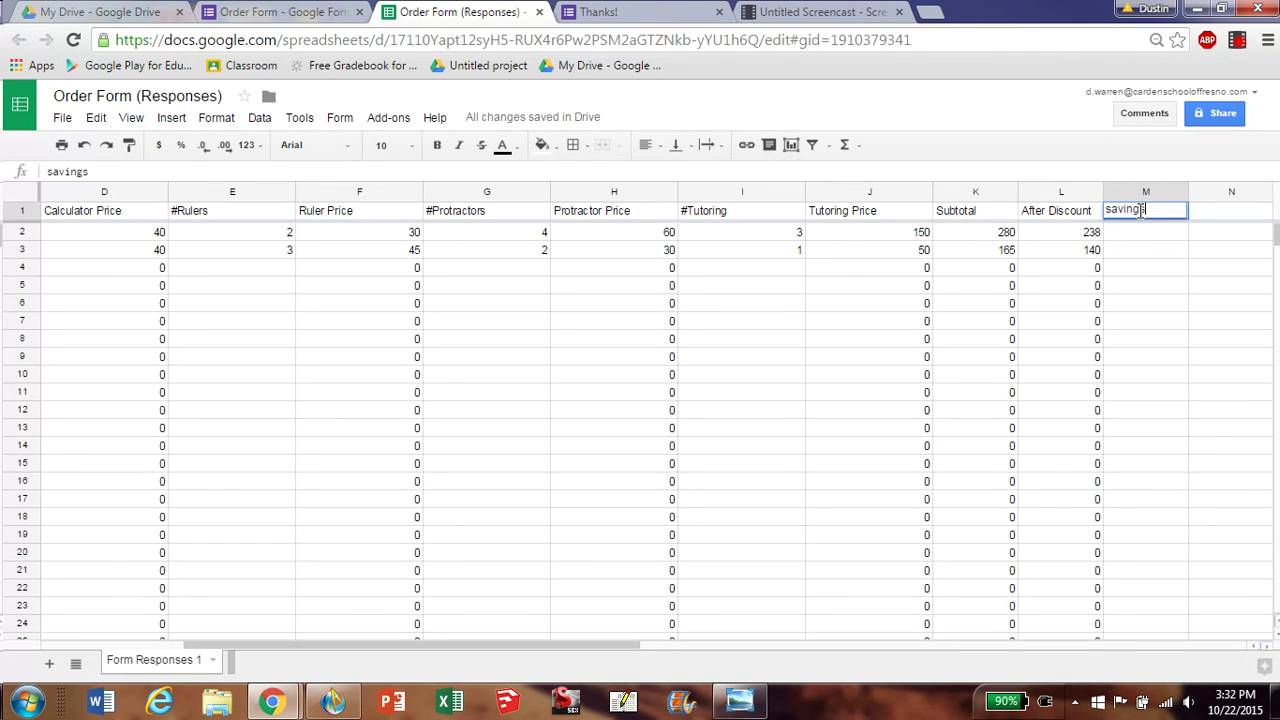
key("Return")
Enter =ARRAYFORMULA(k2:k-l2:l) in M2 to subtract the discounted price from the subtotal for every order
type("=aa")
key("BackSpace")
type("rr")
left_click(1130, 249)
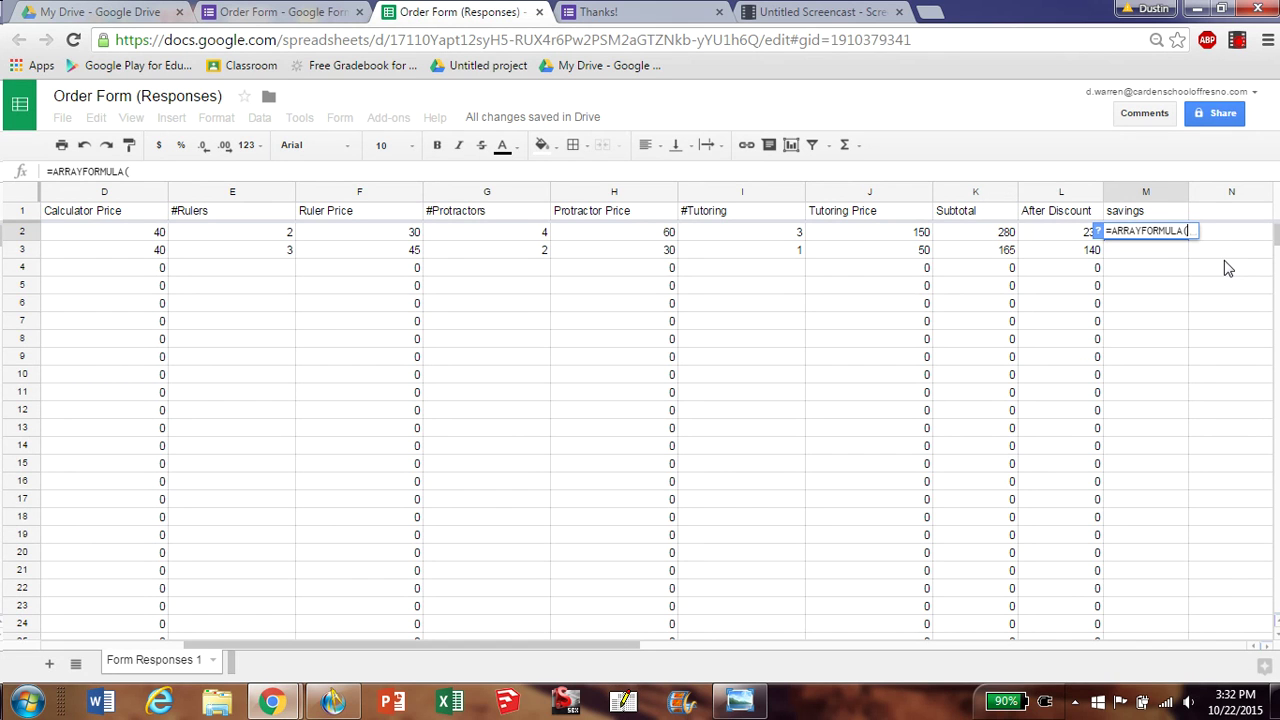
type("k2")
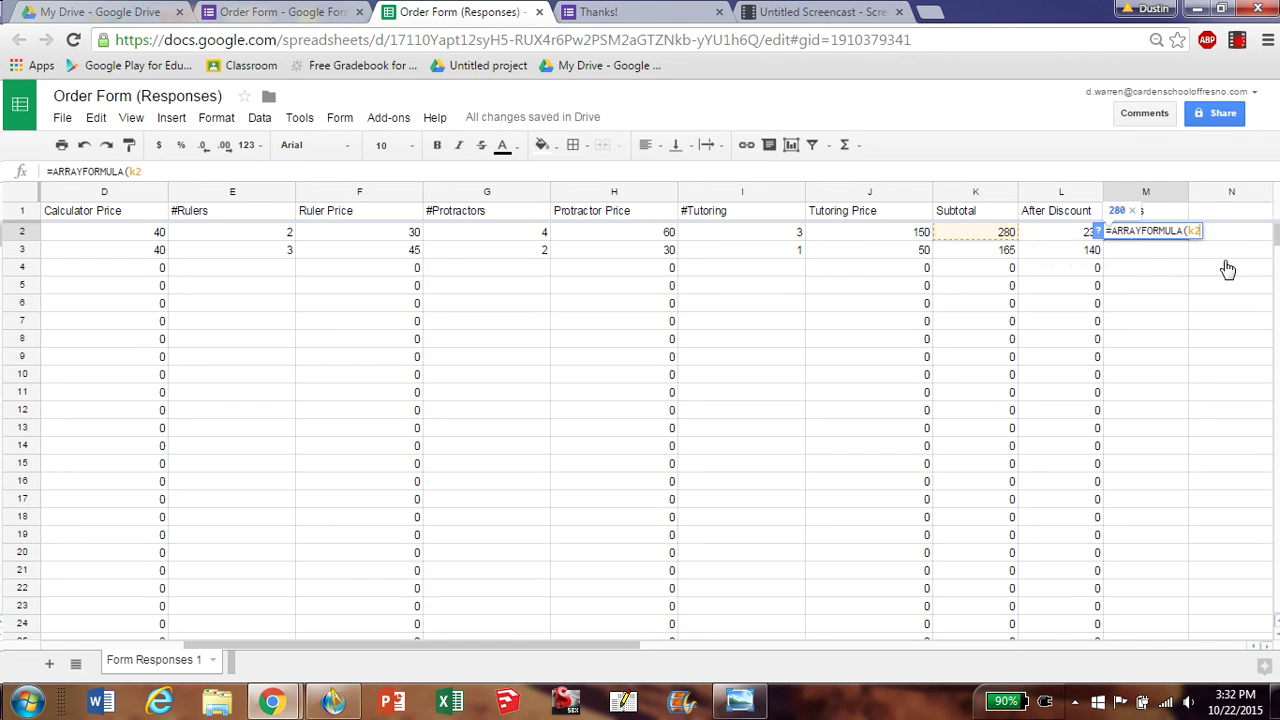
type(":k-l2:l")
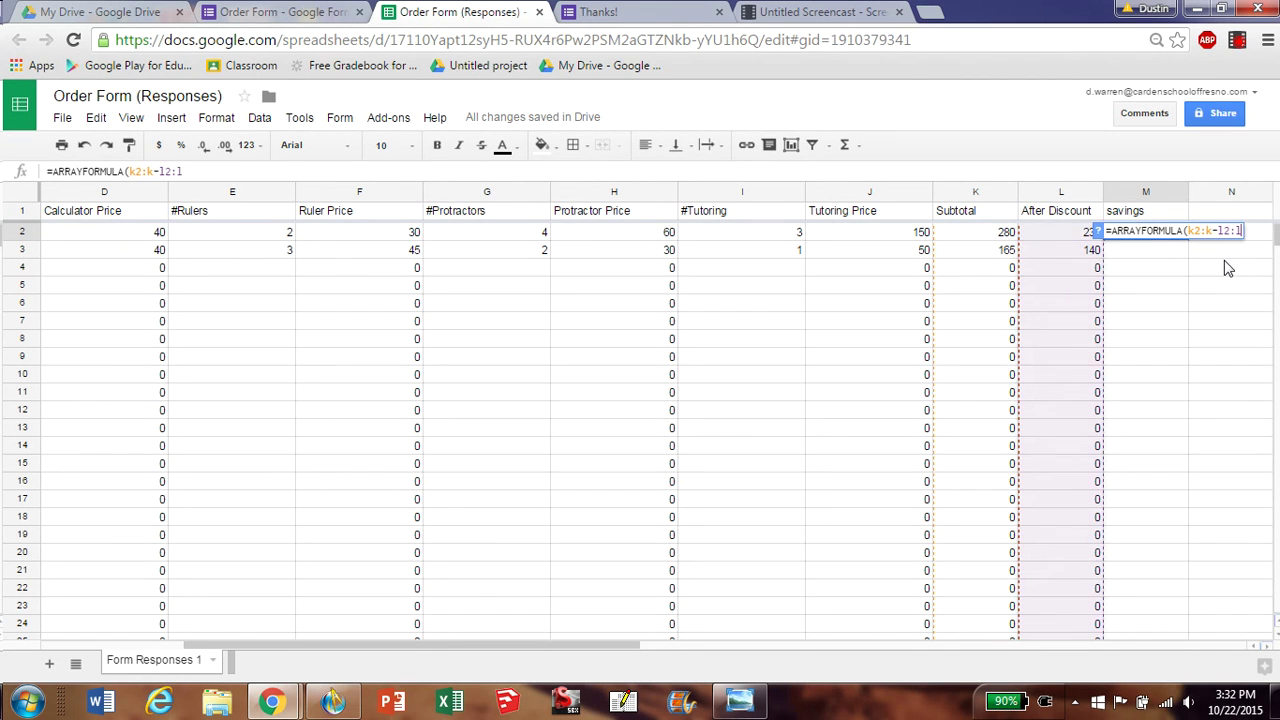
type(")")
key("Return")
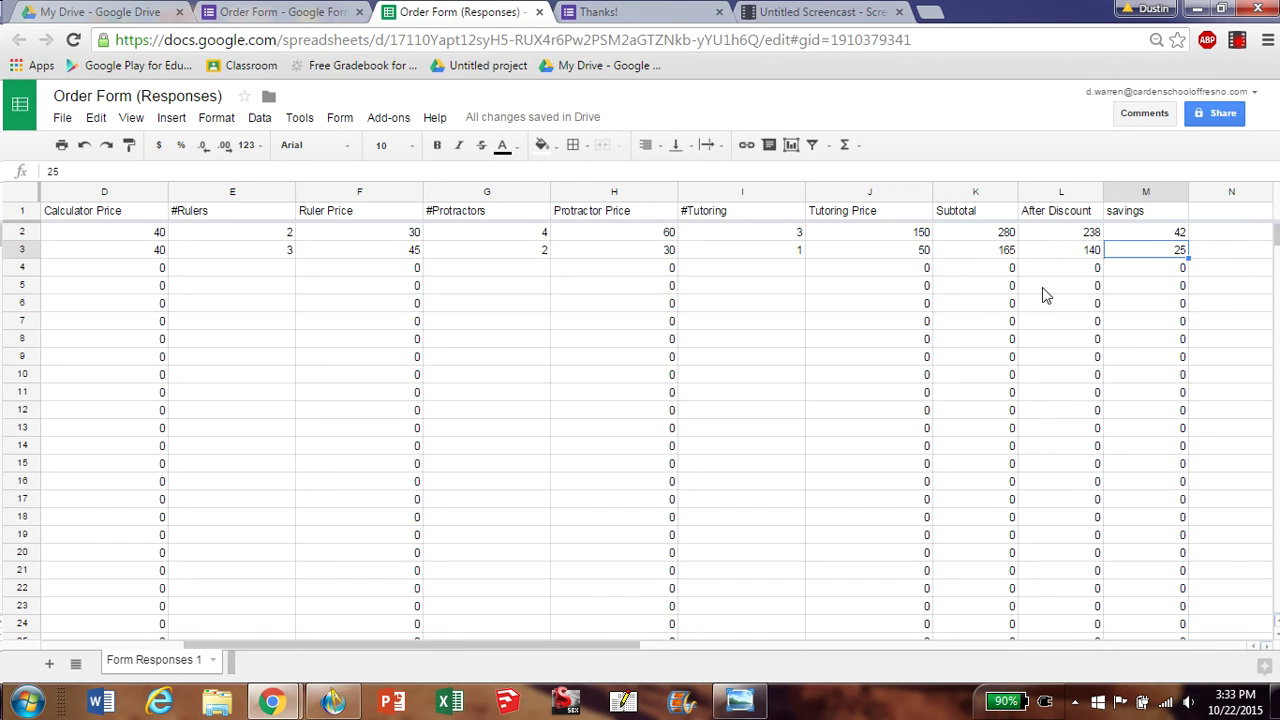
Enter the header "total" in N1, beside the savings column
left_click(1219, 212)
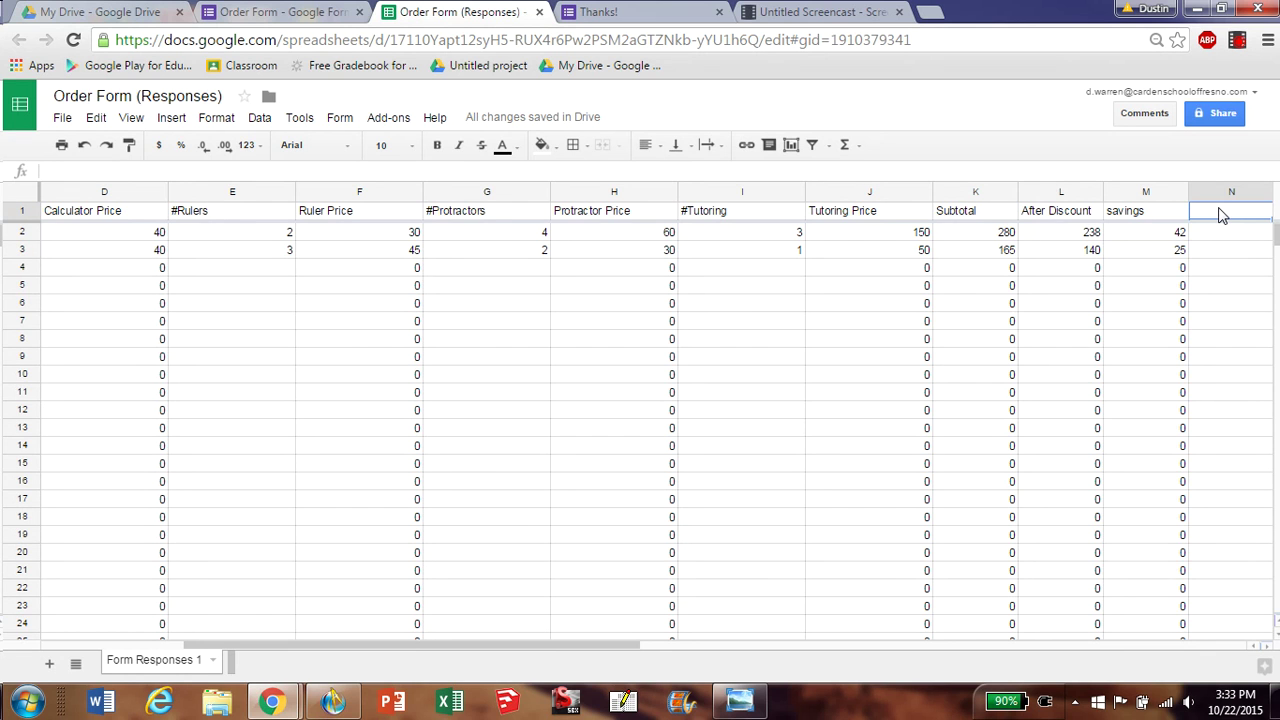
type("total")
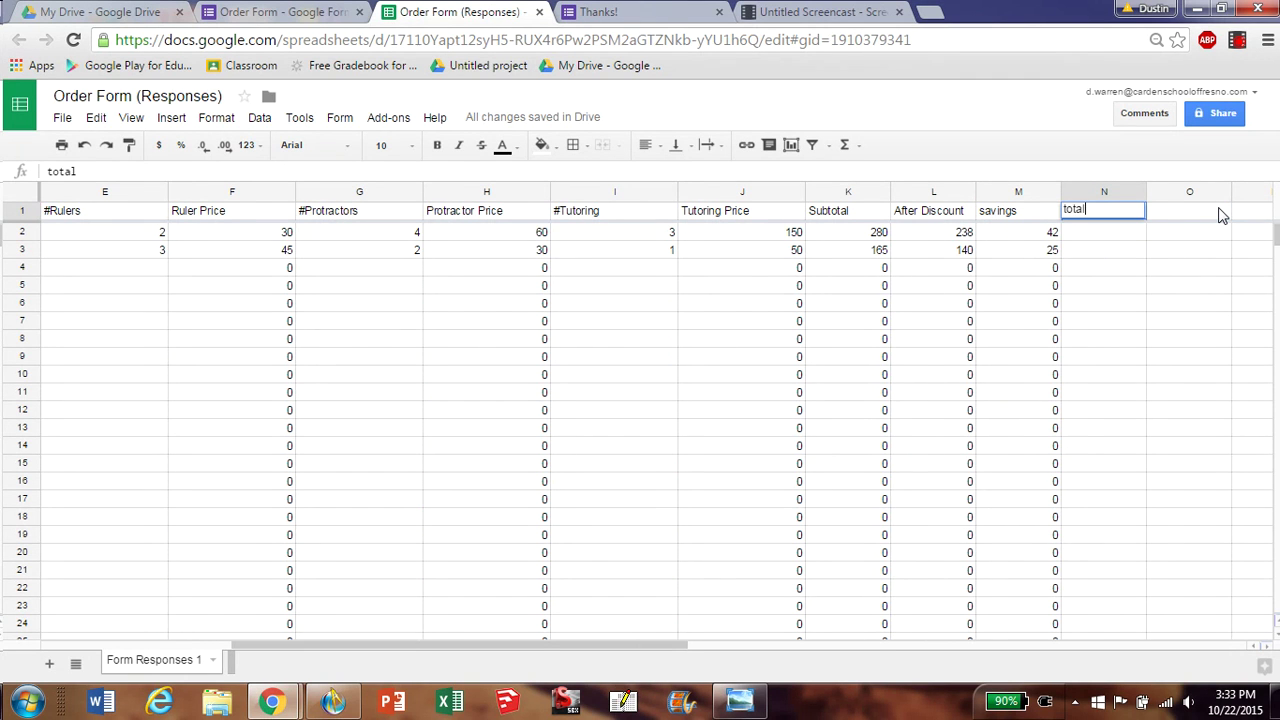
key("Return")
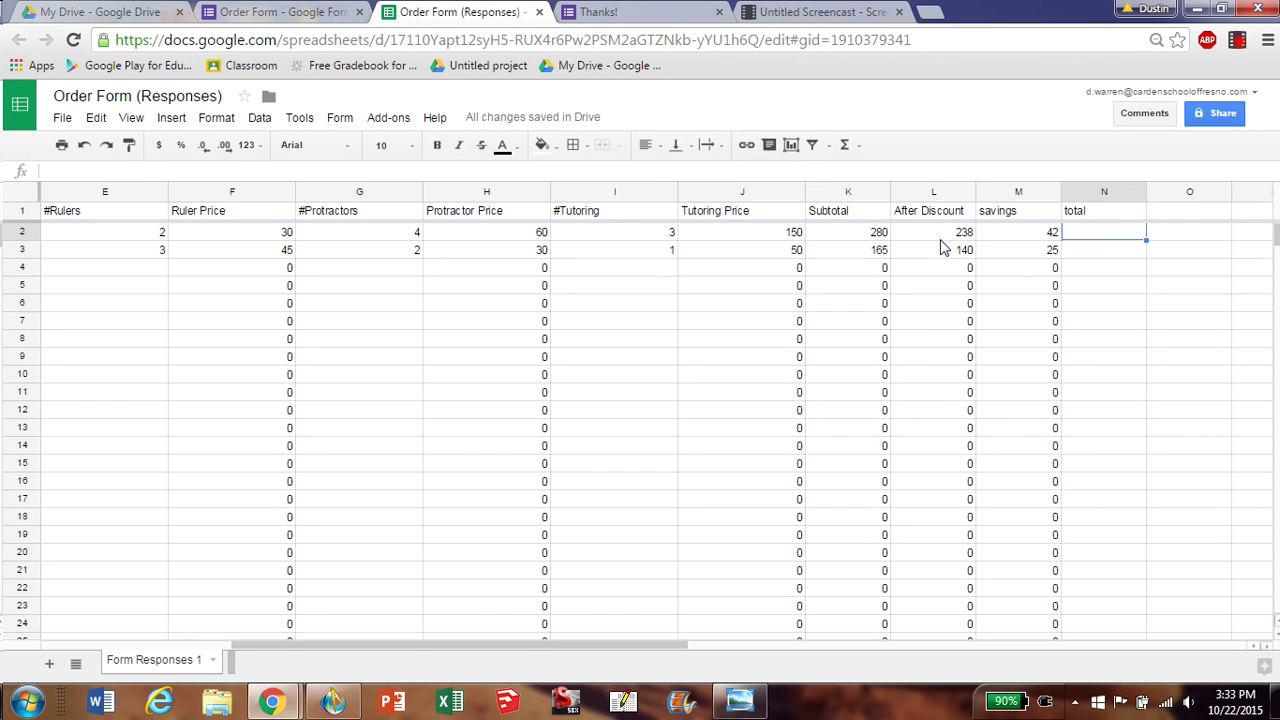
Enter =ARRAYFORMULA(l2:l*1.05) in N2 to multiply every order's after-discount price by 1.05
left_click(937, 191)
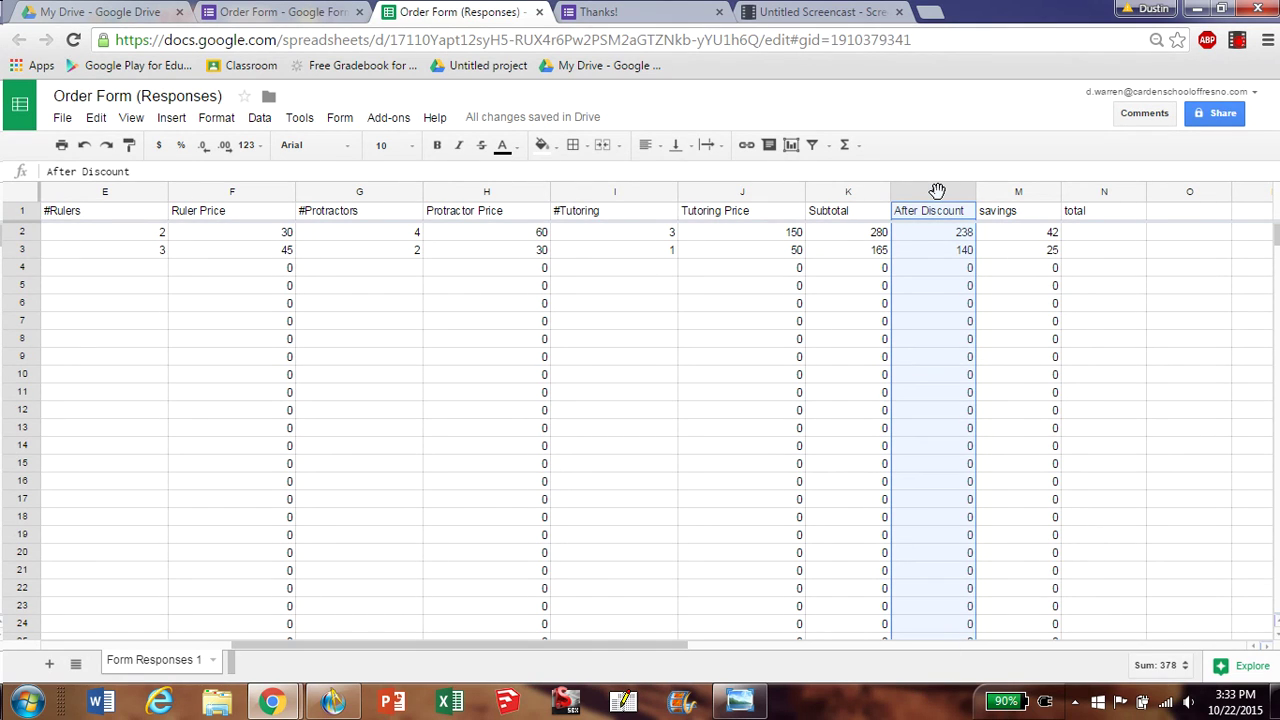
left_click(1093, 237)
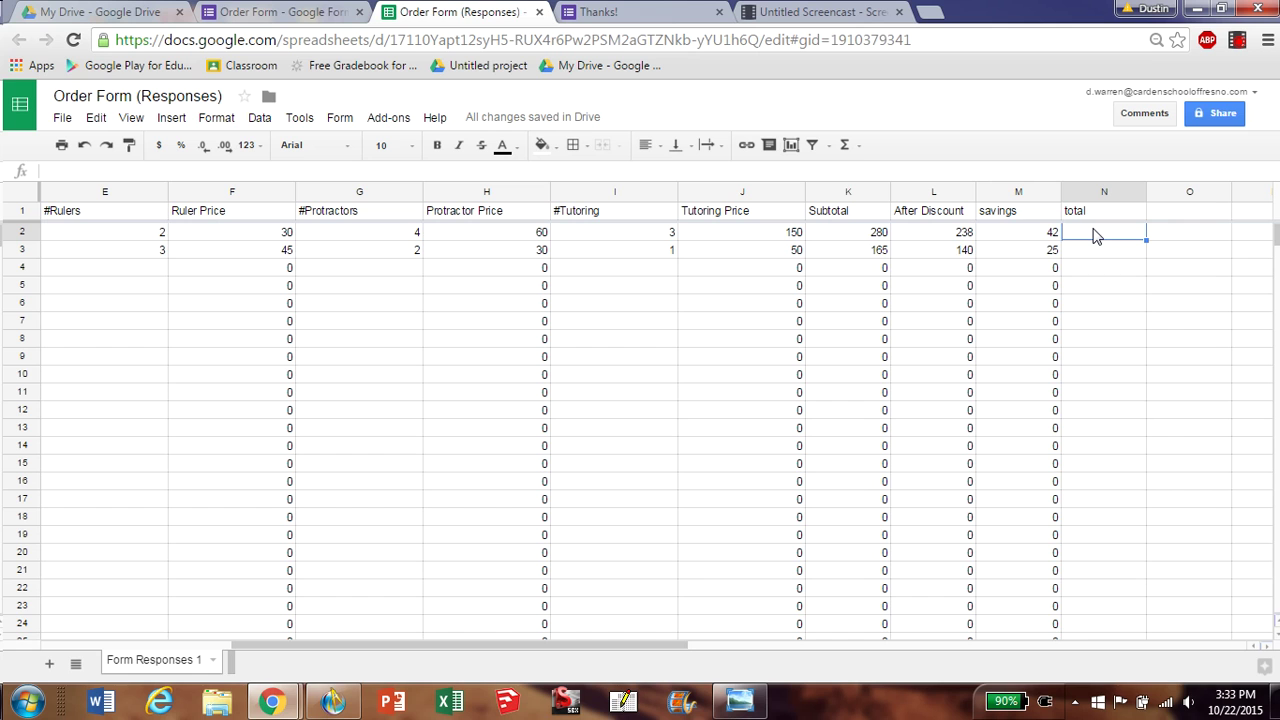
type("=arr")
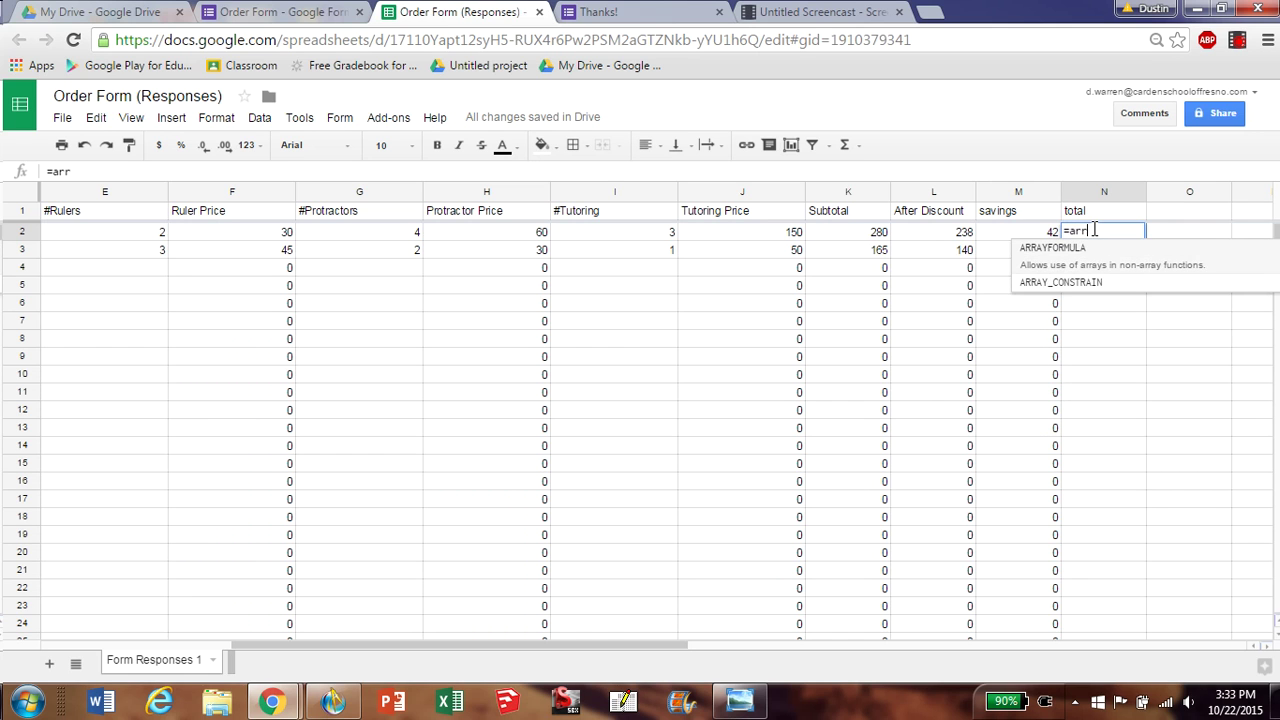
left_click(1088, 250)
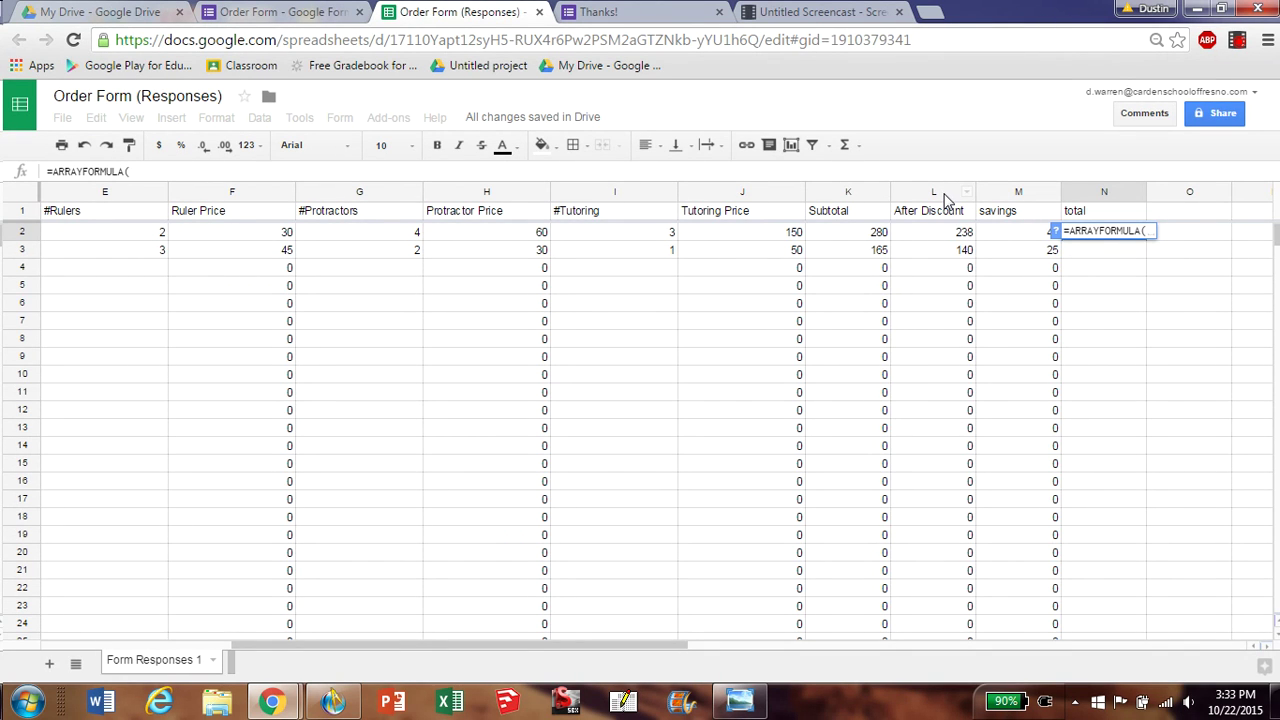
type("L2:L")
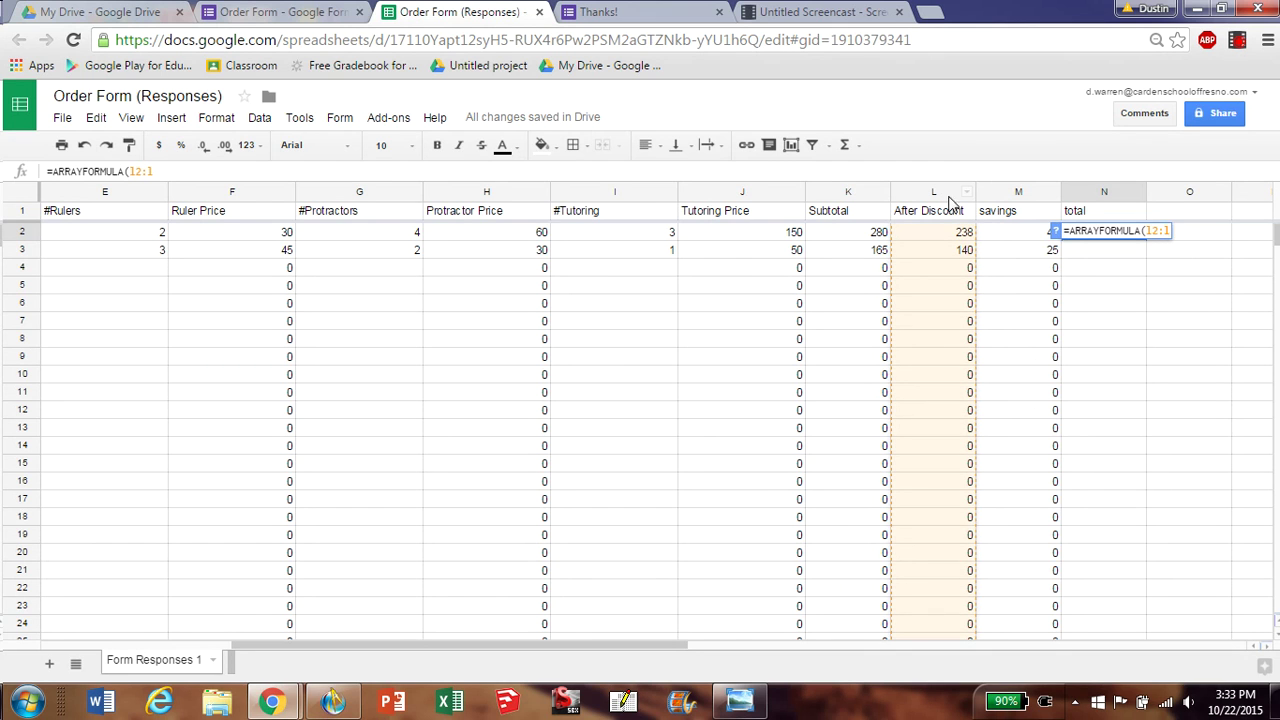
left_click_drag(1158, 231, 1157, 232)
left_click(1168, 232)
type("*1.05)")
left_click(1164, 233)
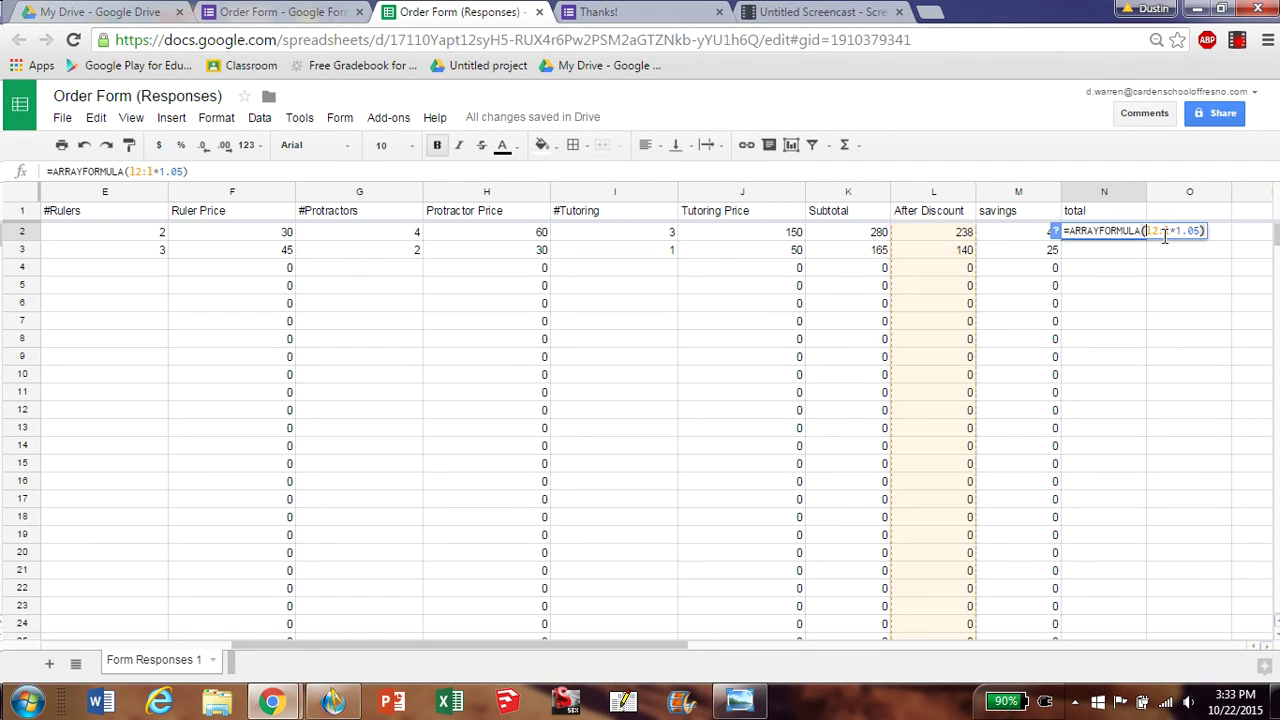
left_click(1143, 257)
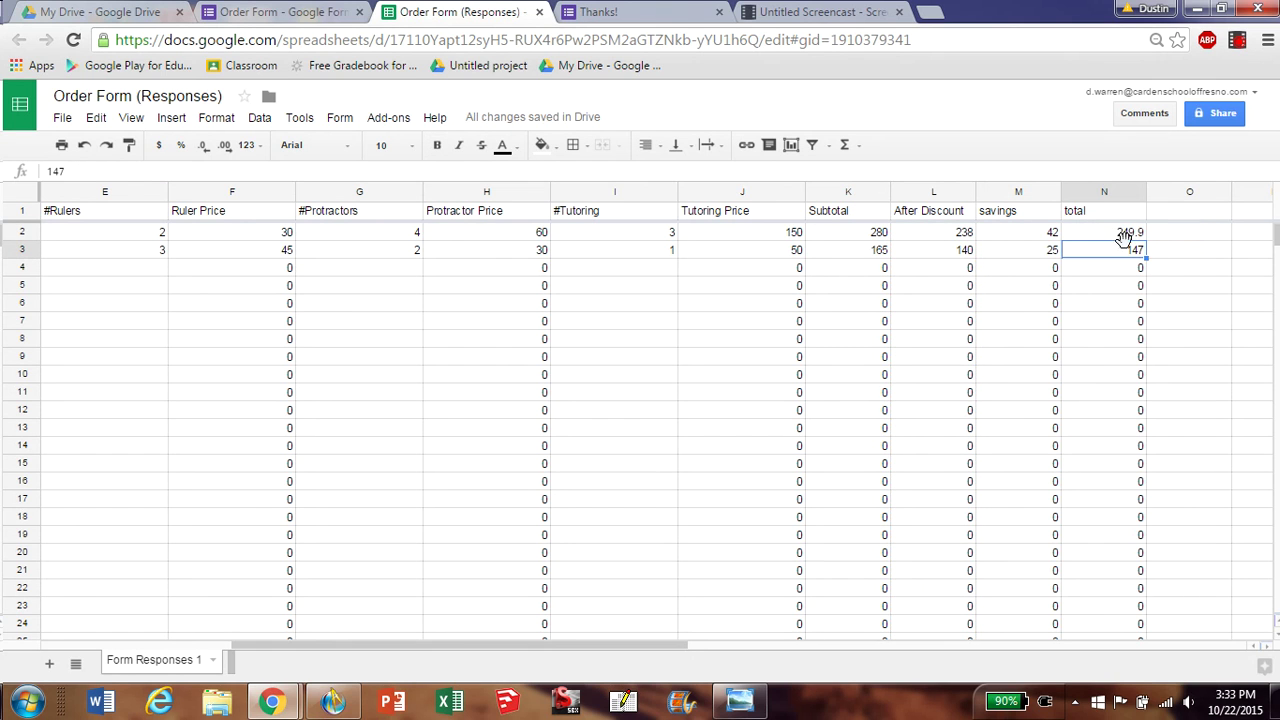
Wrap the N2 calculation in a round function so the formula reads =ARRAYFORMULA(round(L2:L*1.05))
left_click(1130, 235)
double_click(1130, 235)
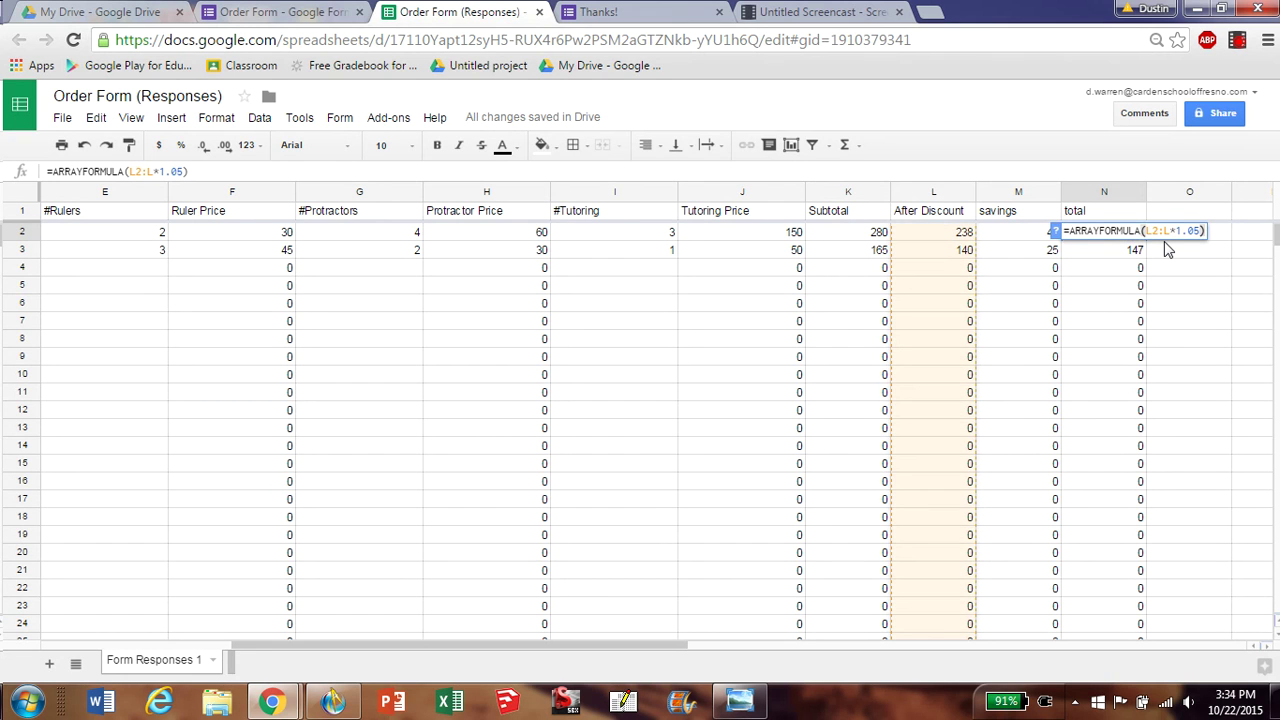
type("round")
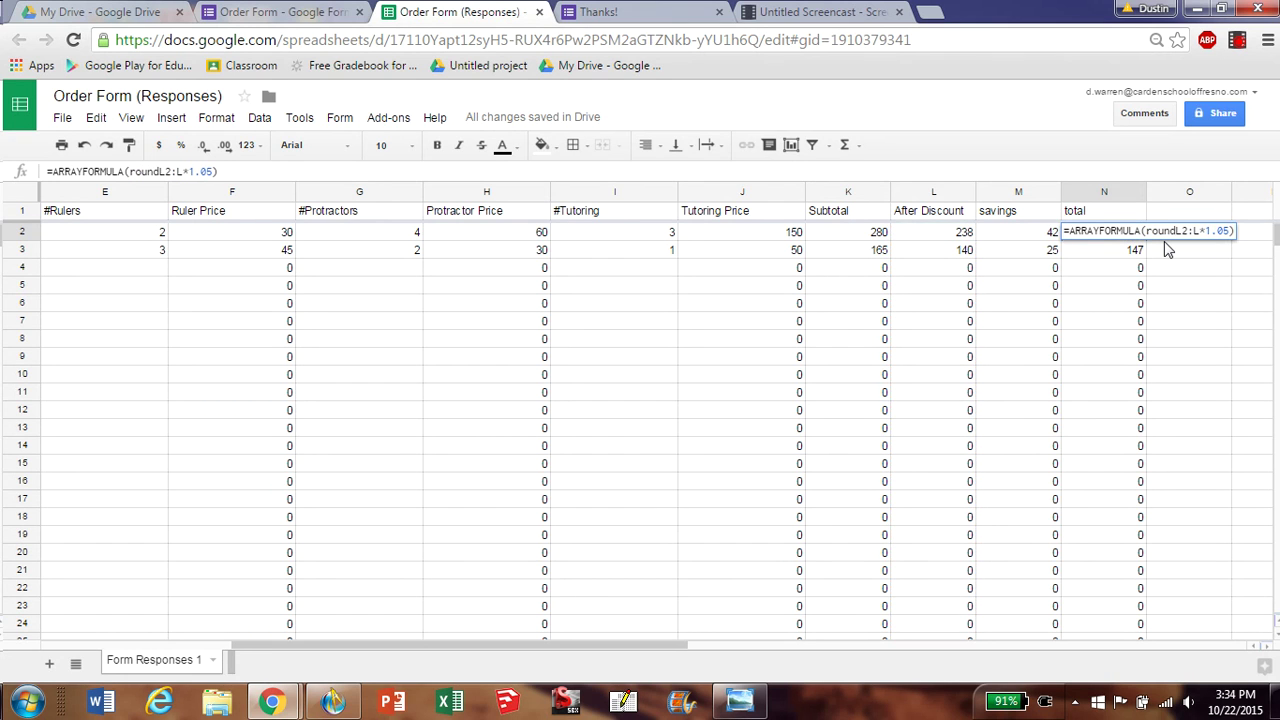
type("(")
type(")")
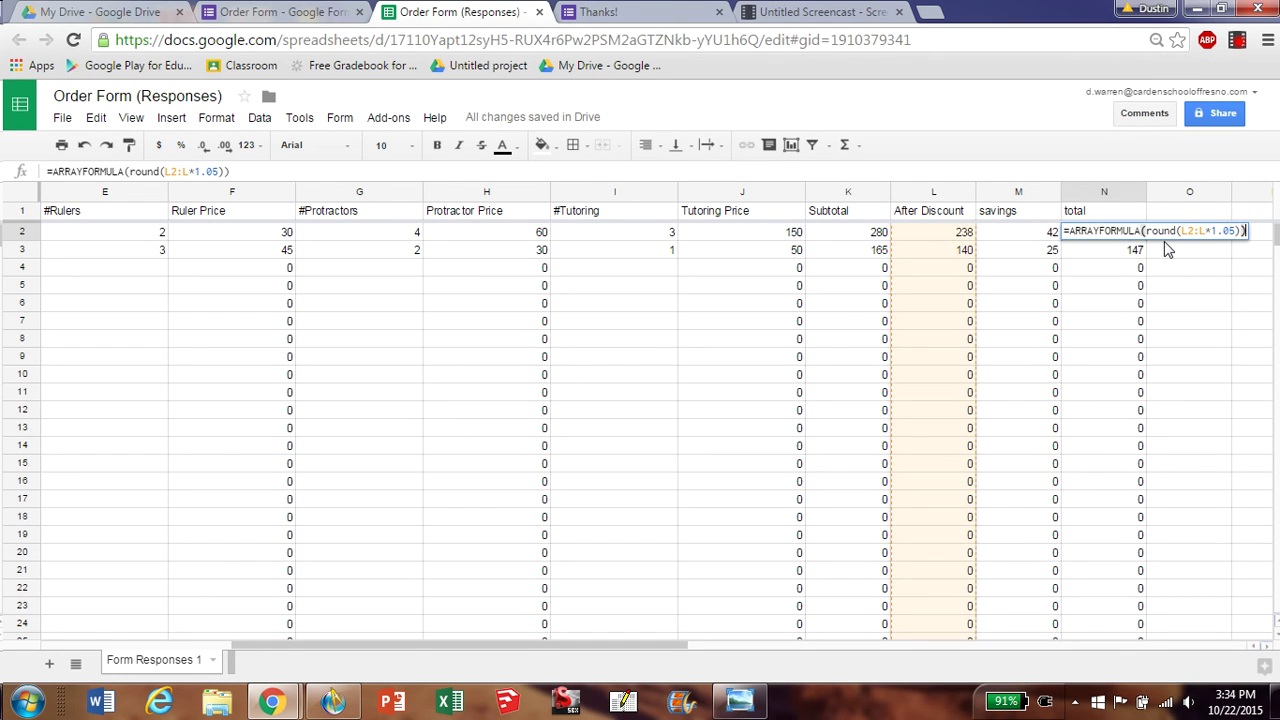
key("Return")
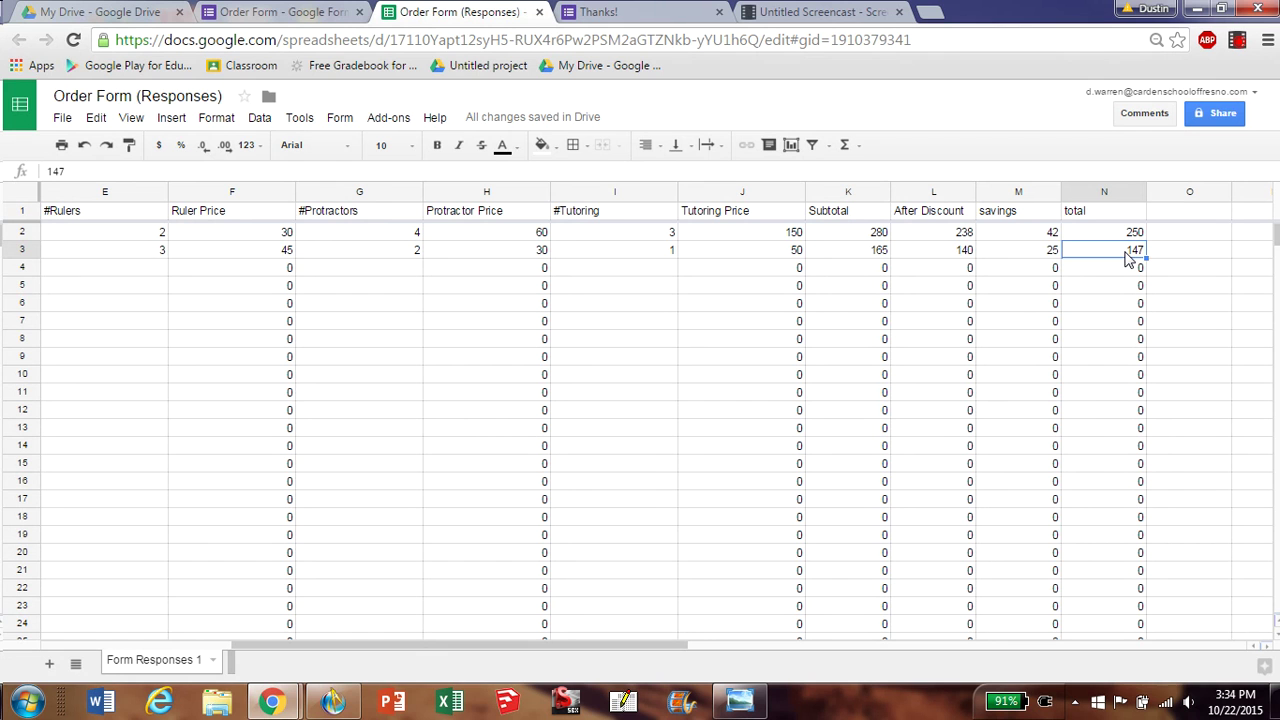
Submit another order form response for 2 calculators, 2 rulers and 2 protractors, leaving tutoring sessions unselected
left_click(641, 11)
left_click(532, 442)
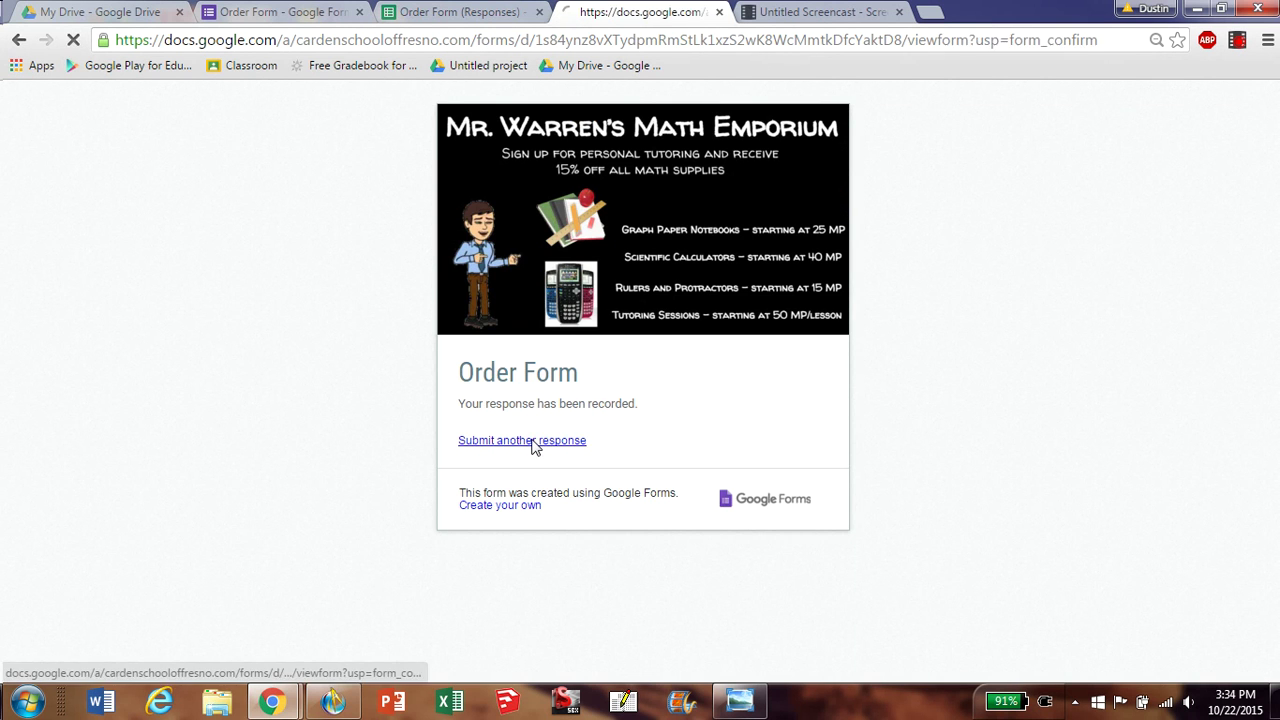
scroll(526, 460, "down", 2)
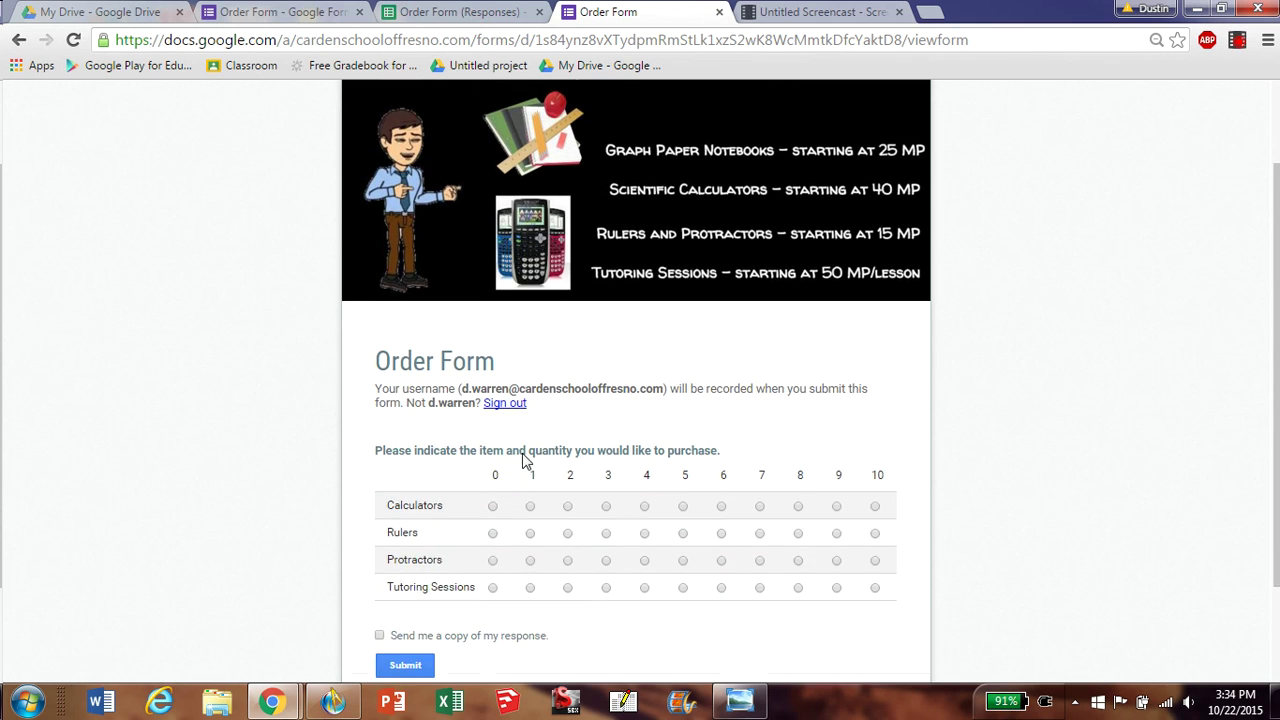
left_click(567, 438)
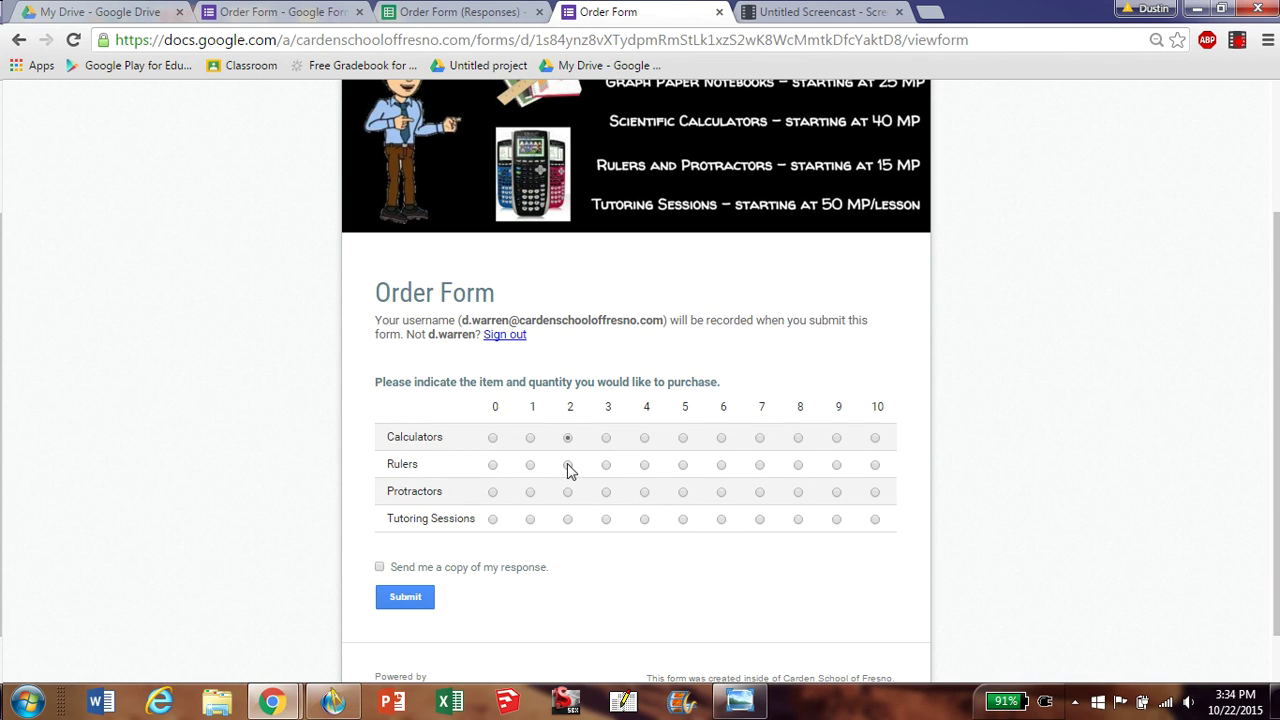
left_click(567, 465)
scroll(626, 600, "down", 1)
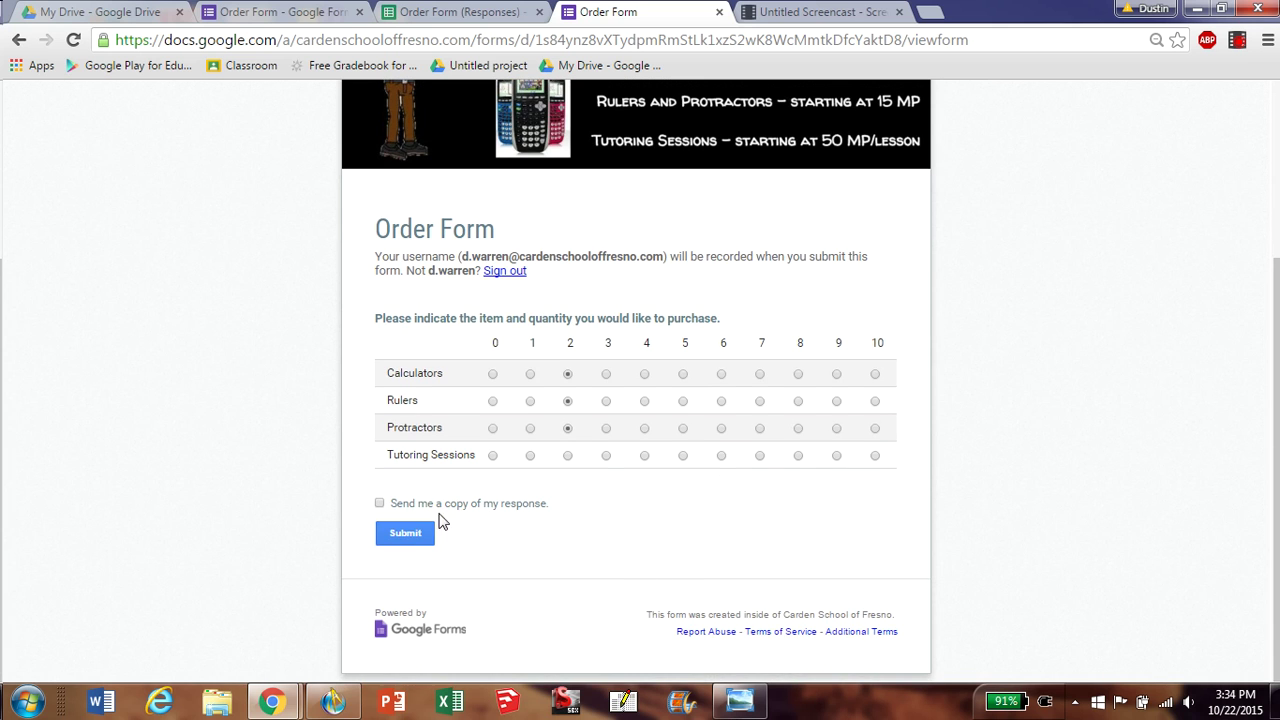
left_click(402, 538)
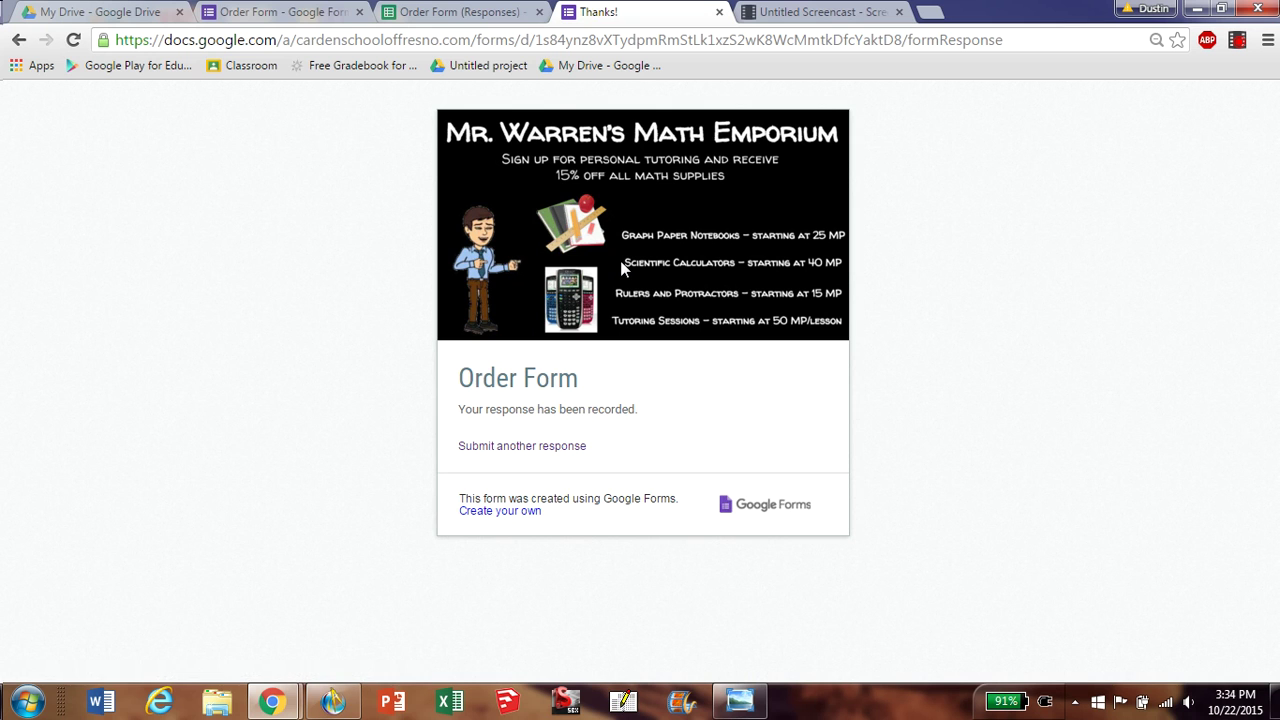
Return to the response spreadsheet and check the new order's quantities, prices, savings and tutoring cell in row 4
left_click(468, 12)
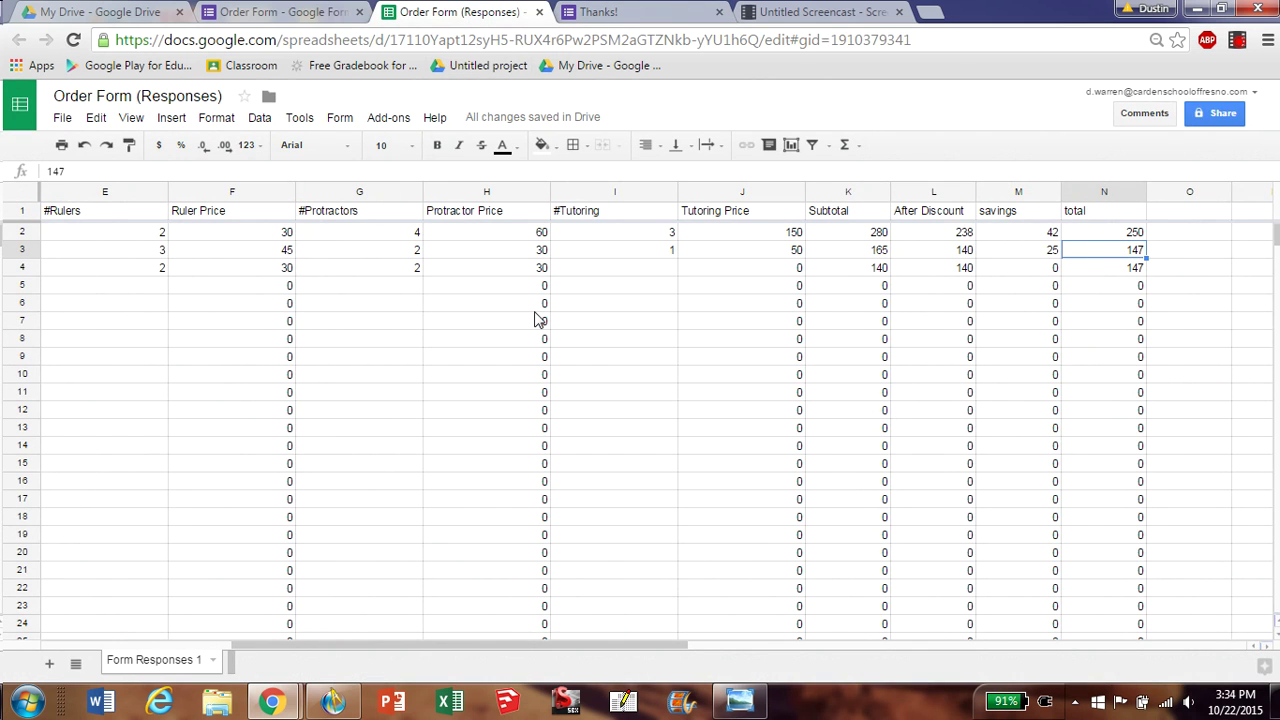
scroll(535, 319, "left", 5)
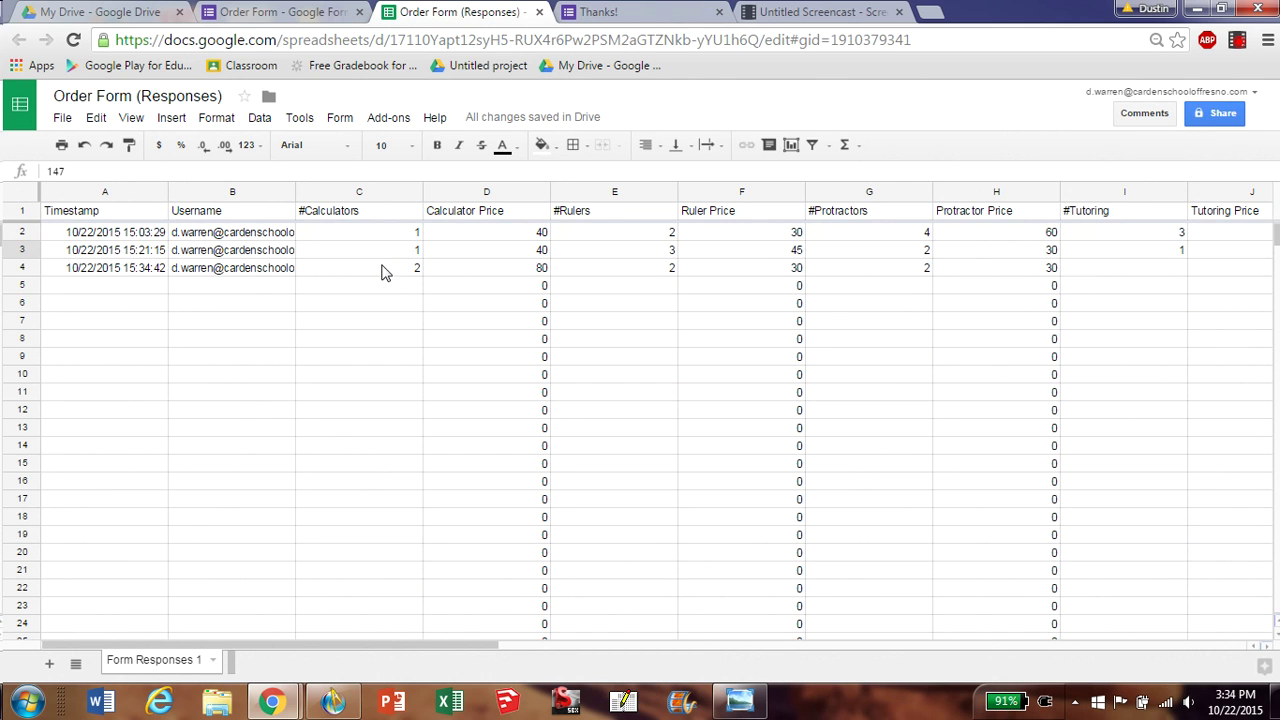
scroll(525, 280, "right", 5)
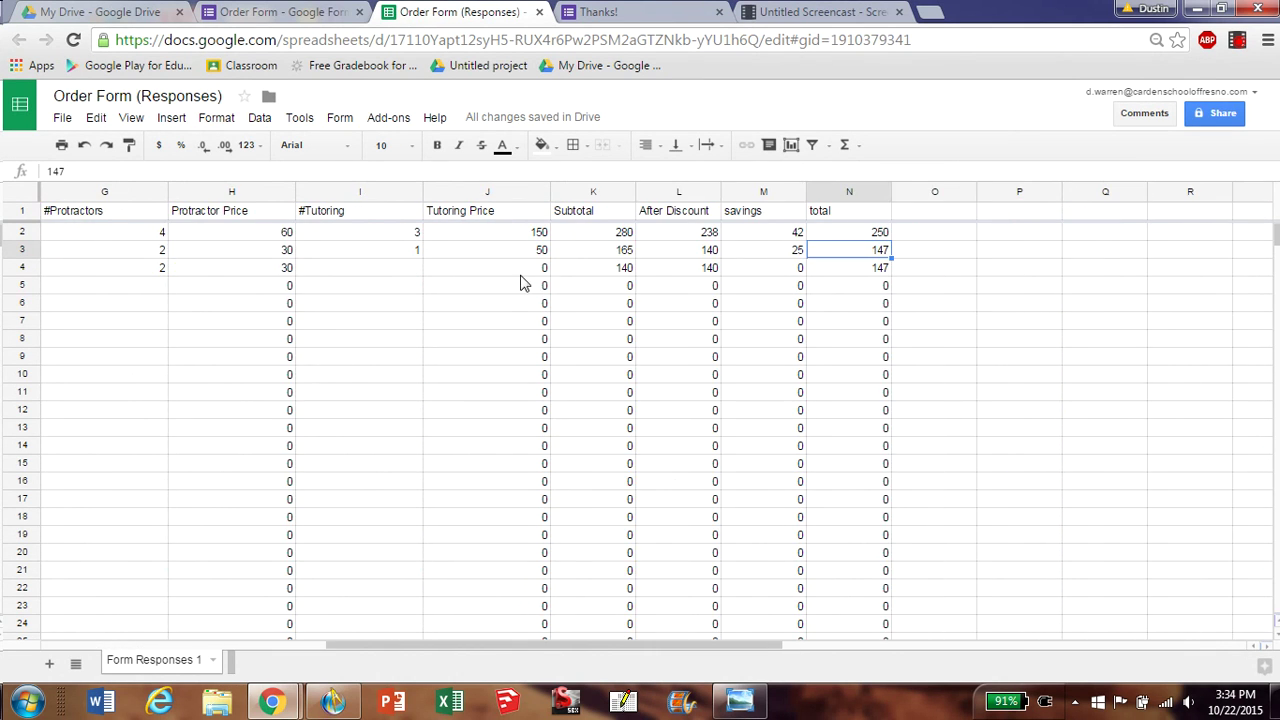
left_click(786, 270)
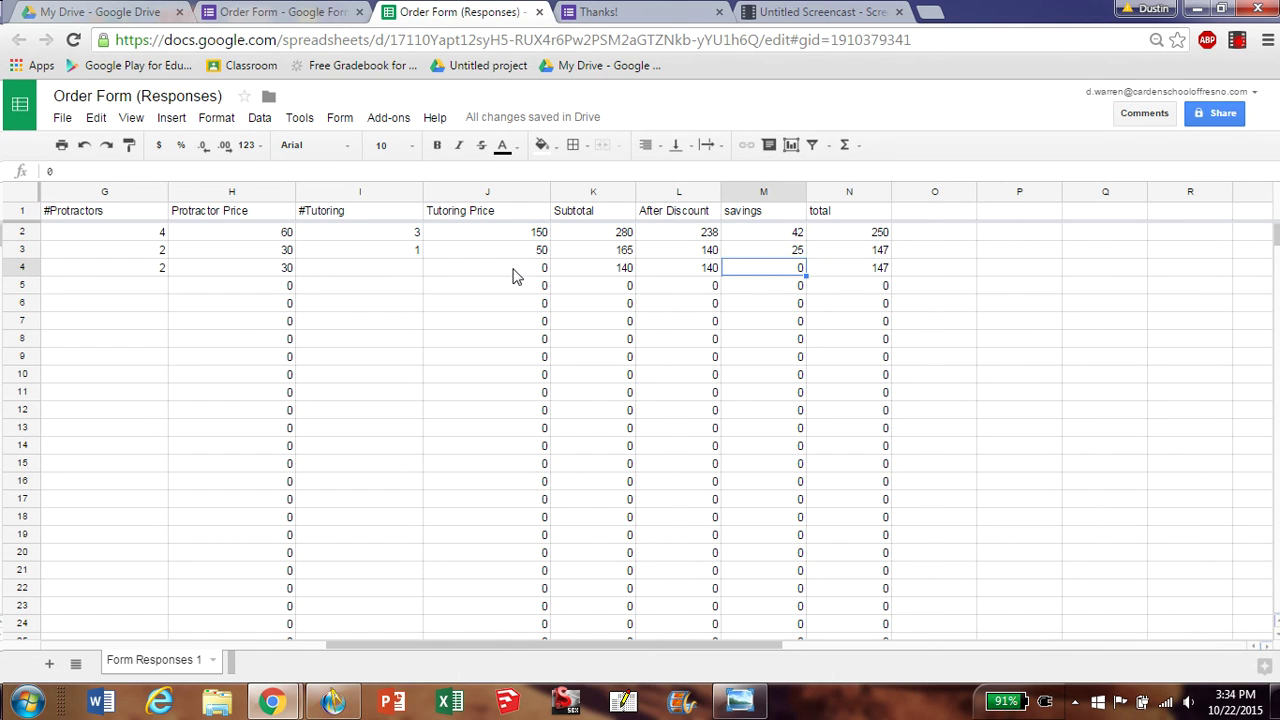
left_click(368, 272)
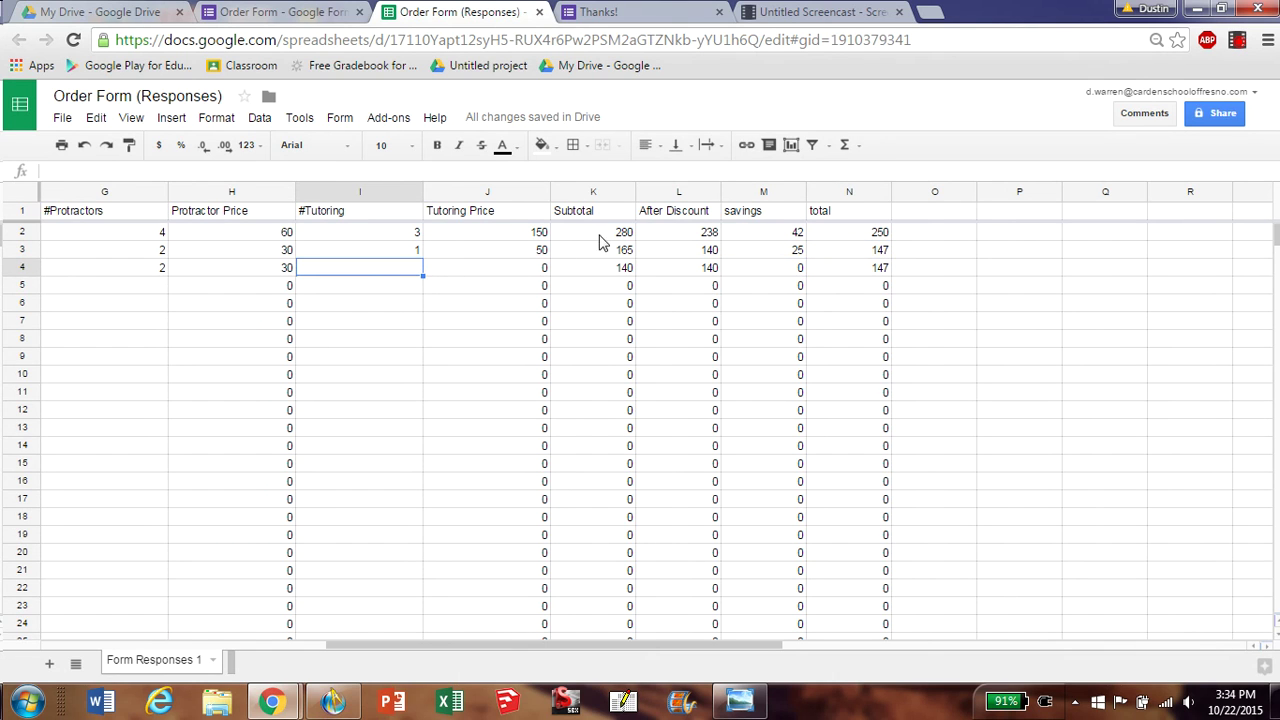
Examine the After Discount formula in L2 and compare row 4's tutoring, subtotal, after-discount and total cells
left_click(660, 238)
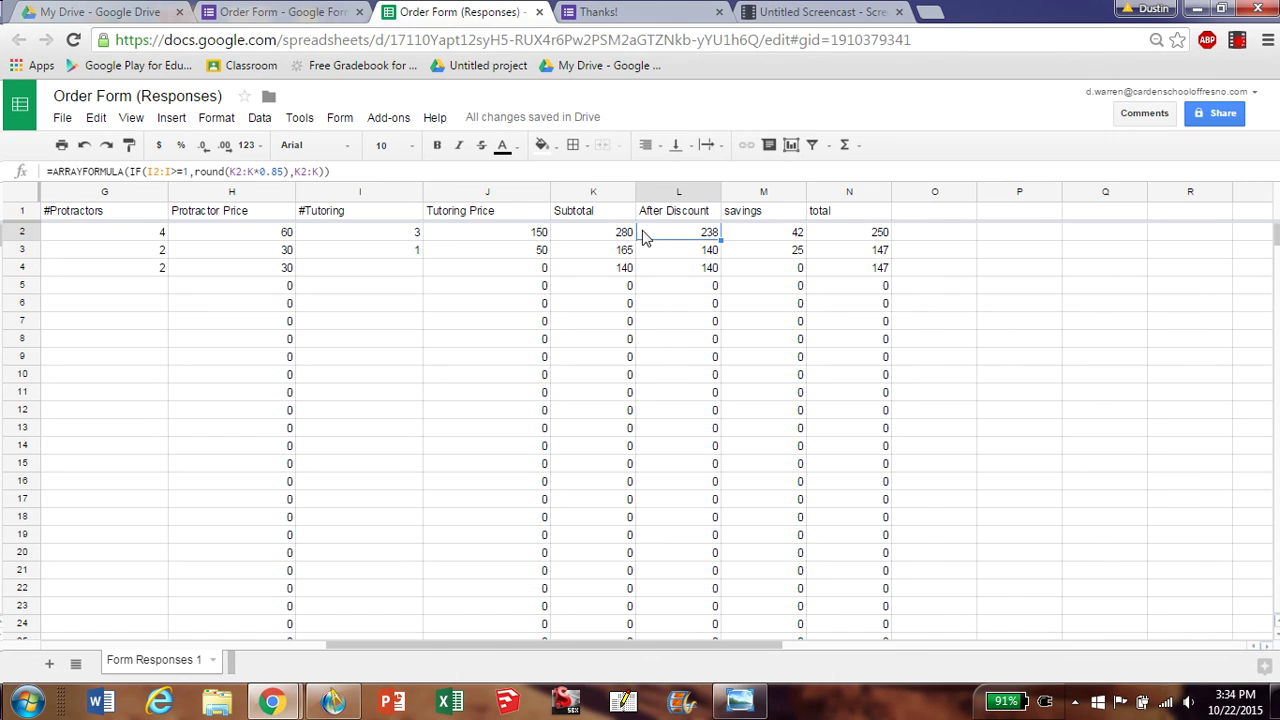
left_click(370, 272)
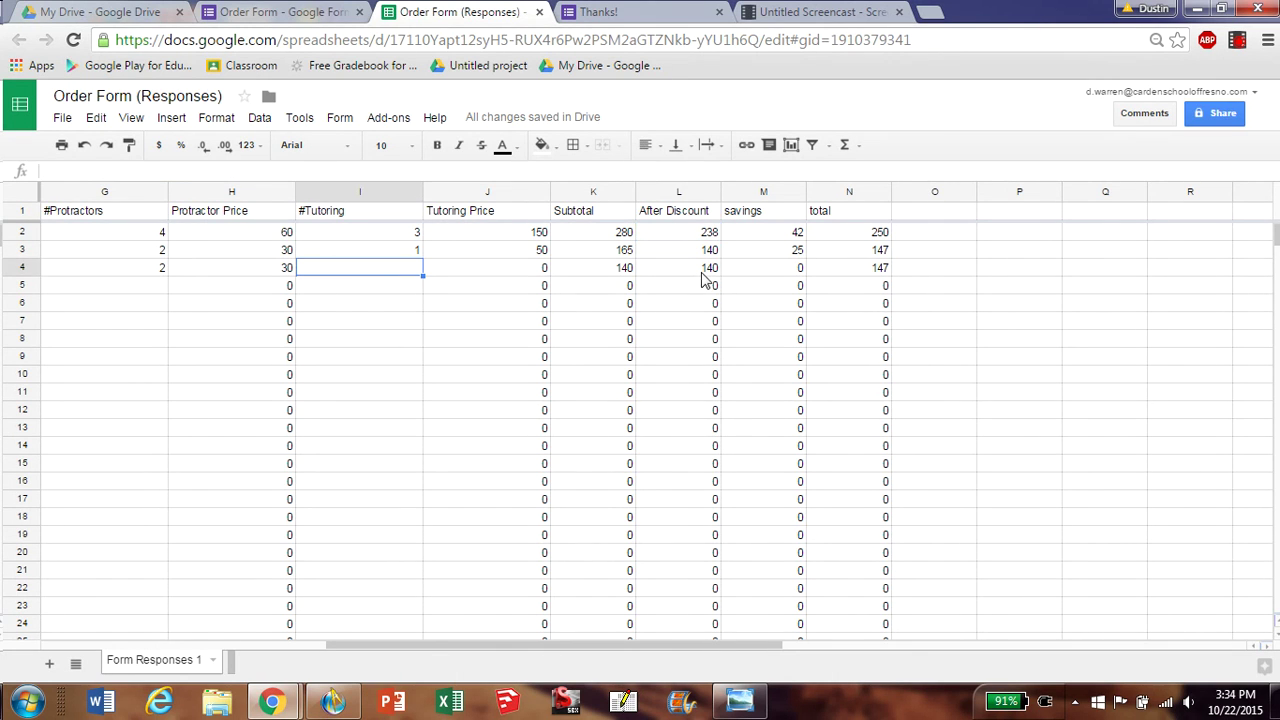
left_click(707, 272)
left_click(617, 275)
left_click(686, 275)
left_click(632, 272)
left_click(665, 272)
left_click(843, 272)
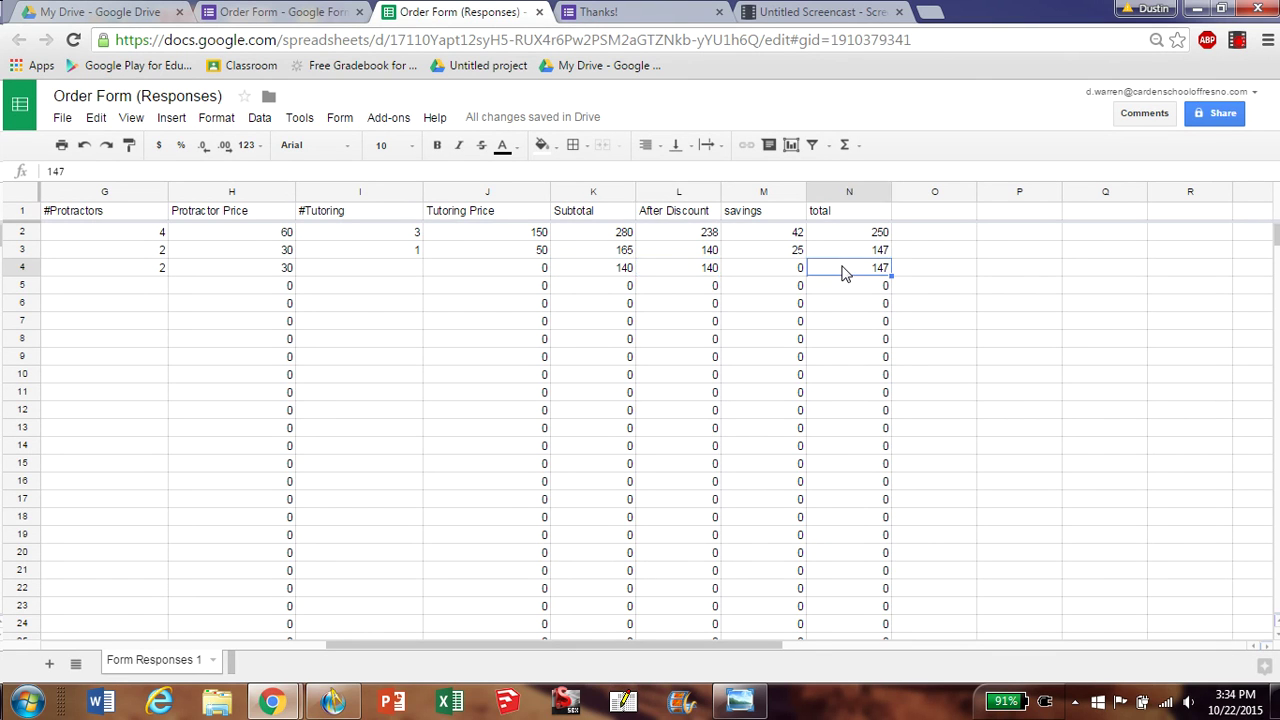
left_click(605, 13)
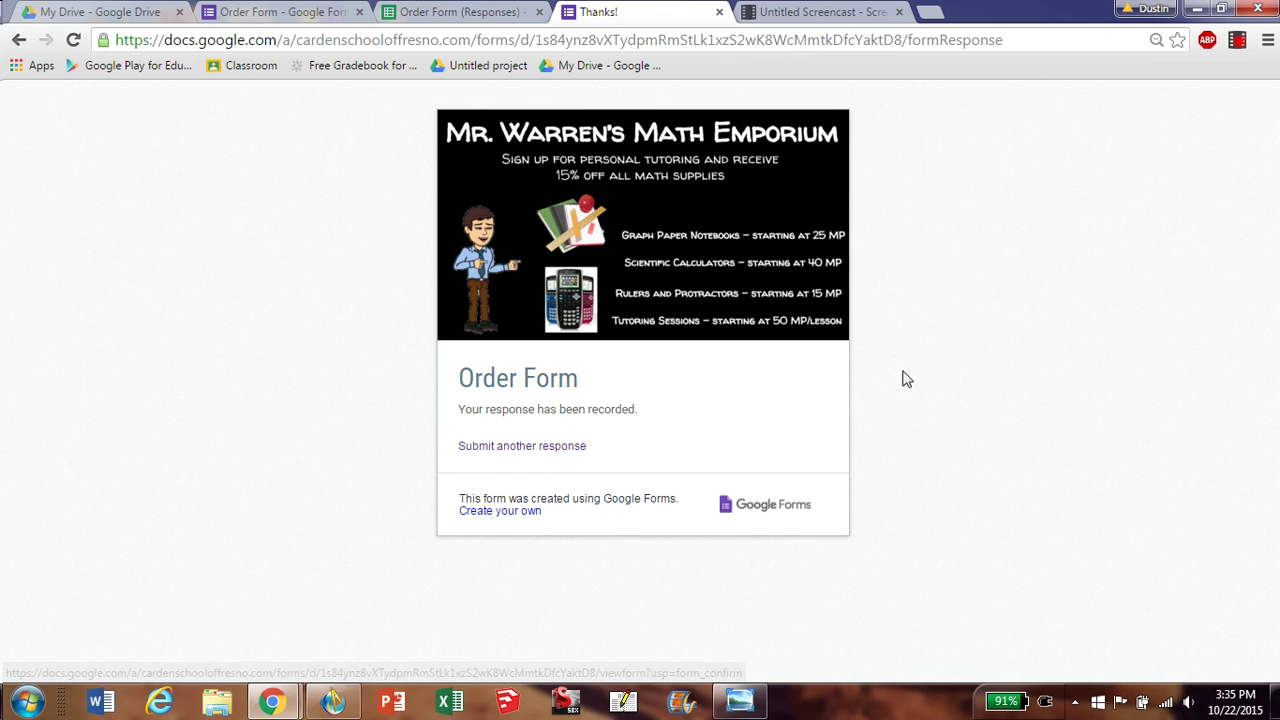
left_click(500, 12)
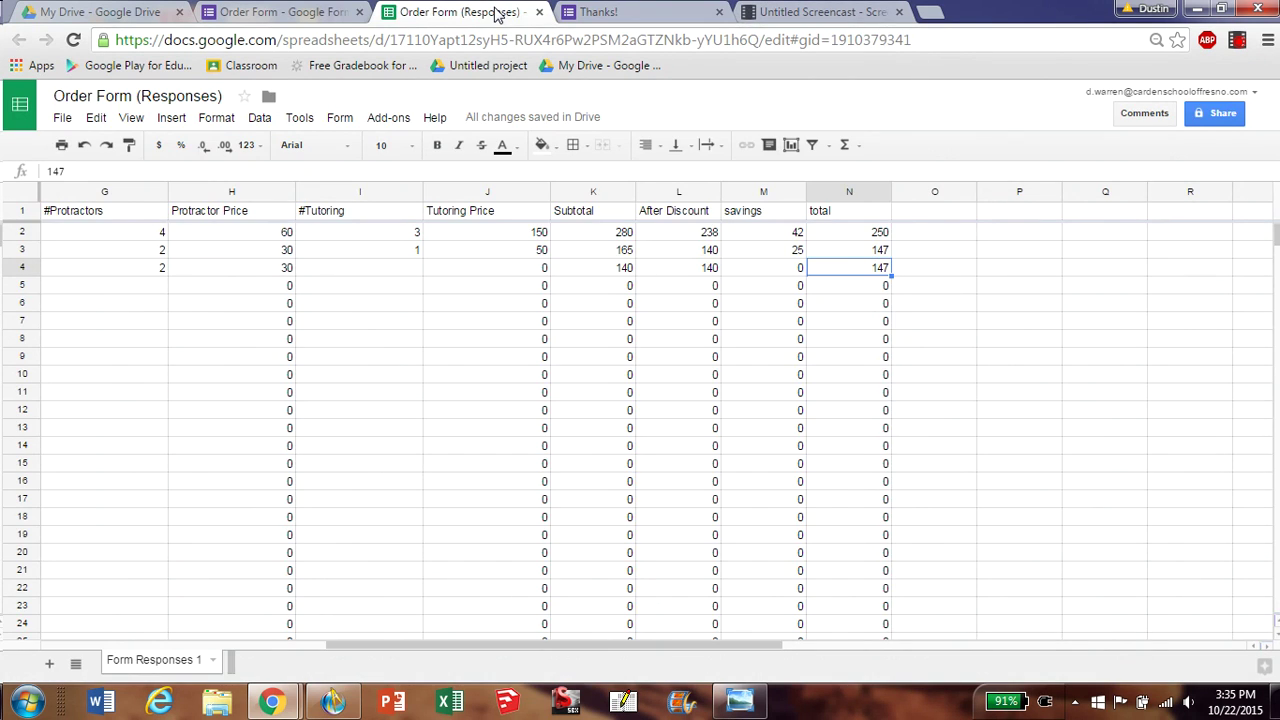